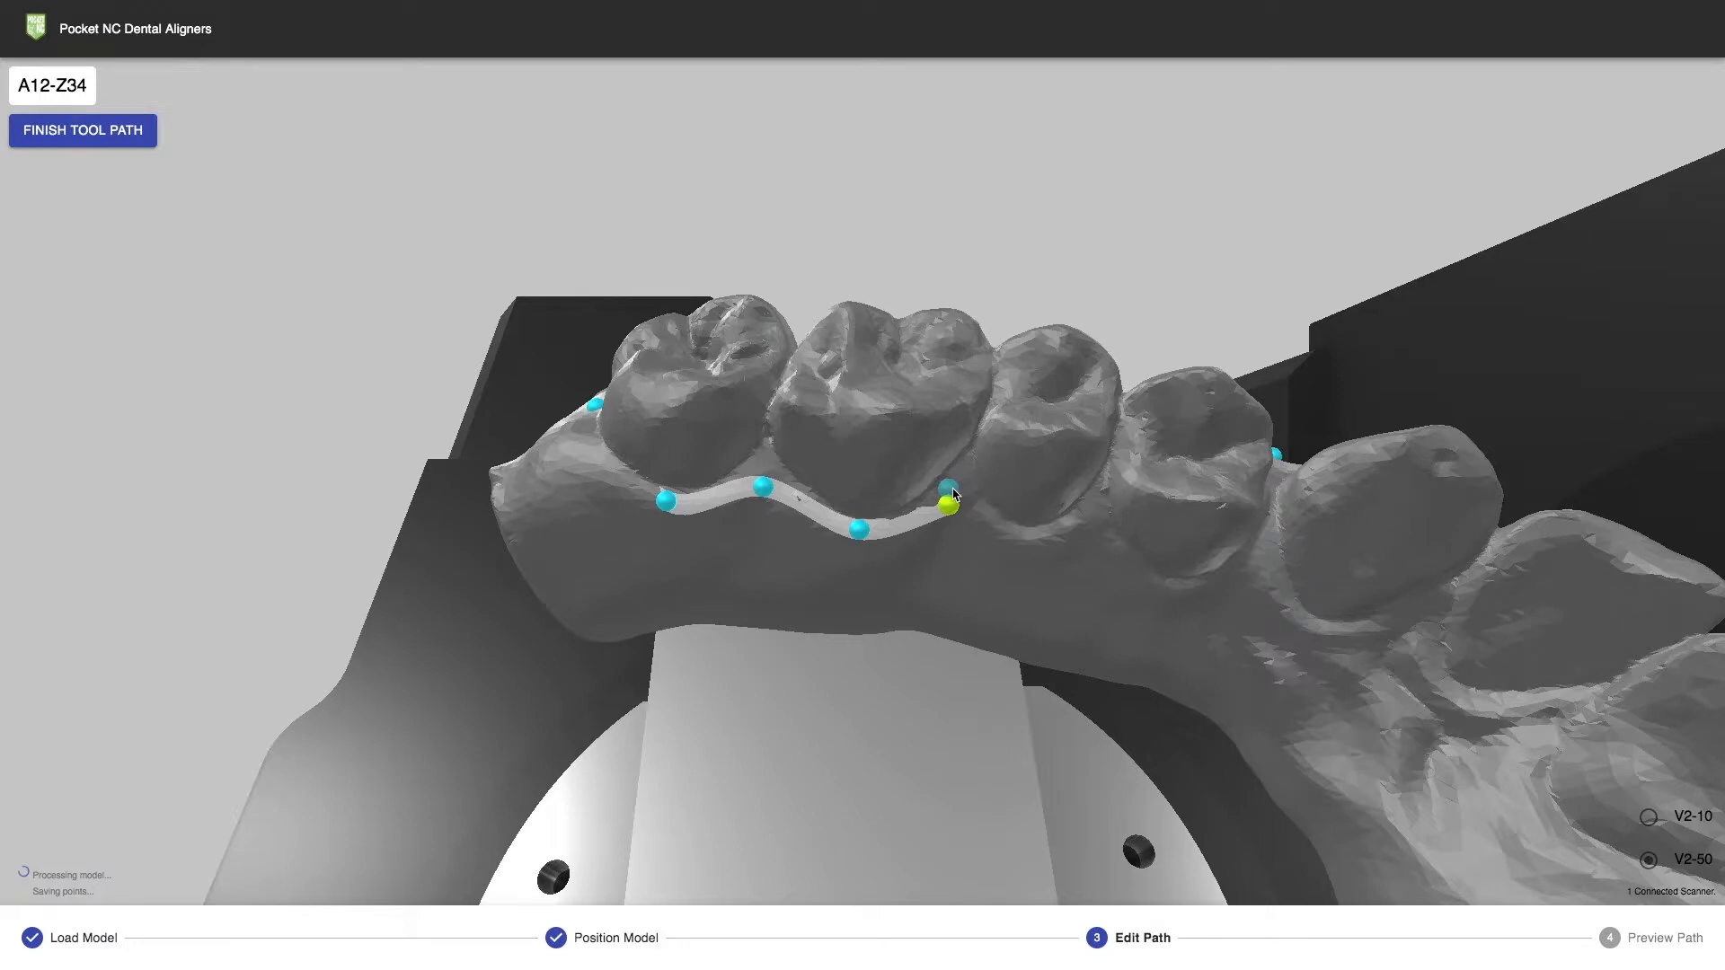
# - Add tool path points along the gum line below the third and fourth teeth from the back
pyautogui.click(933, 556)
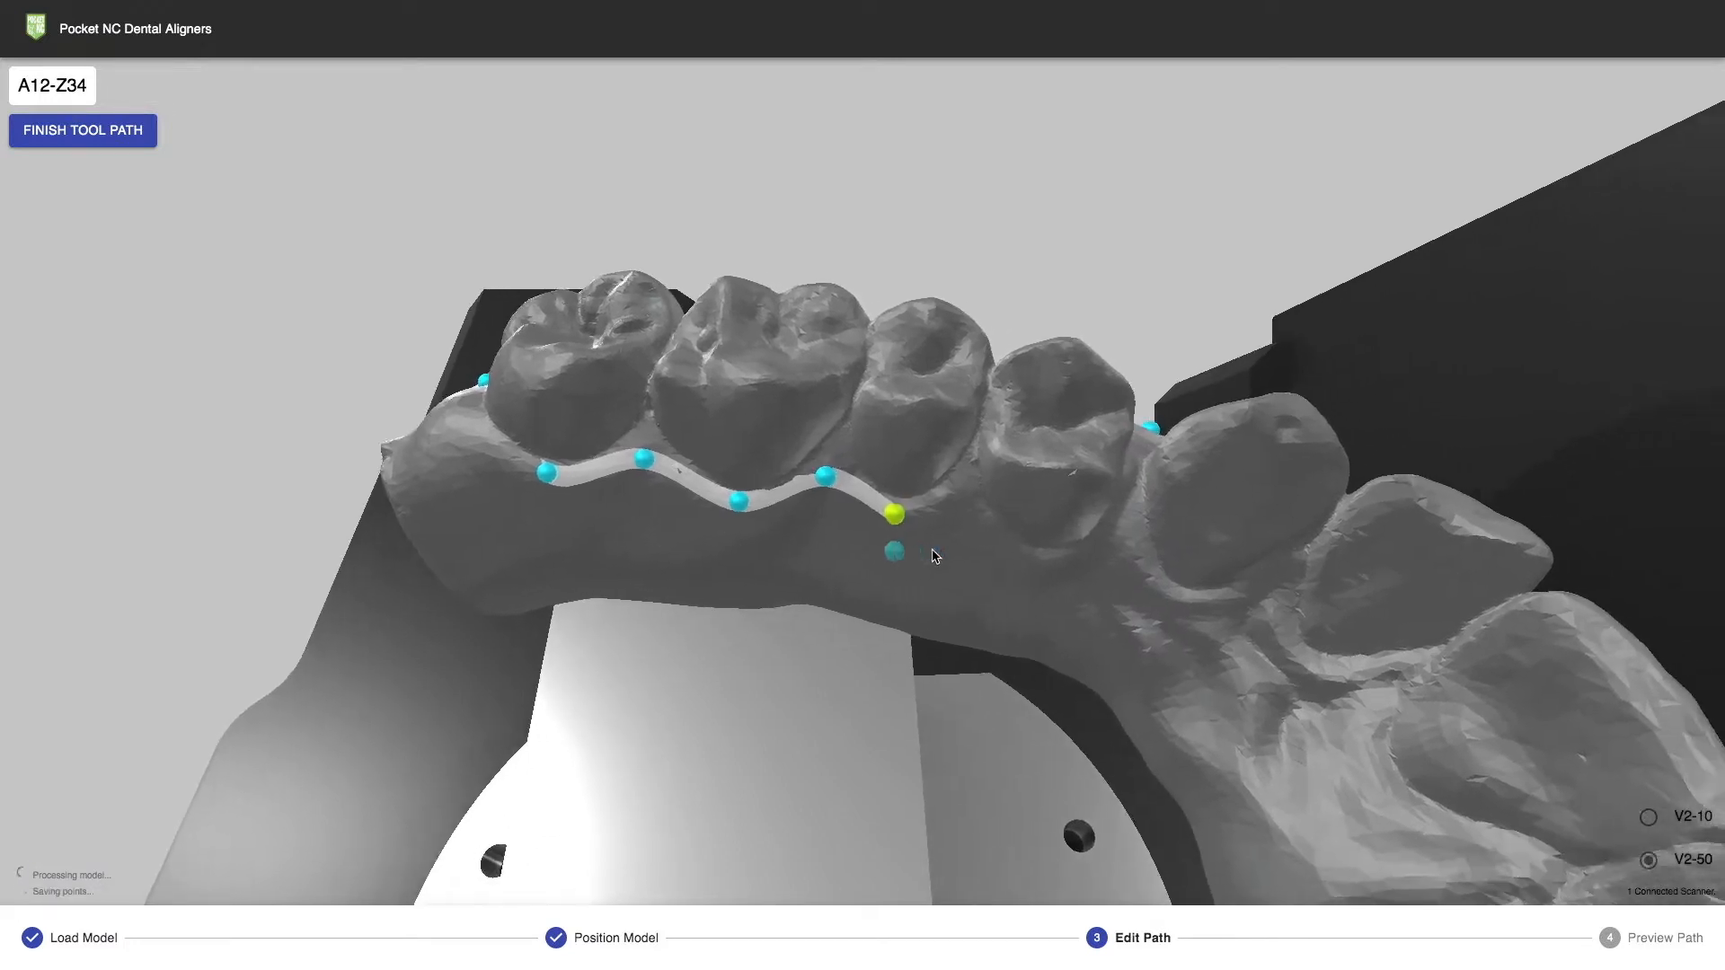
pyautogui.click(931, 514)
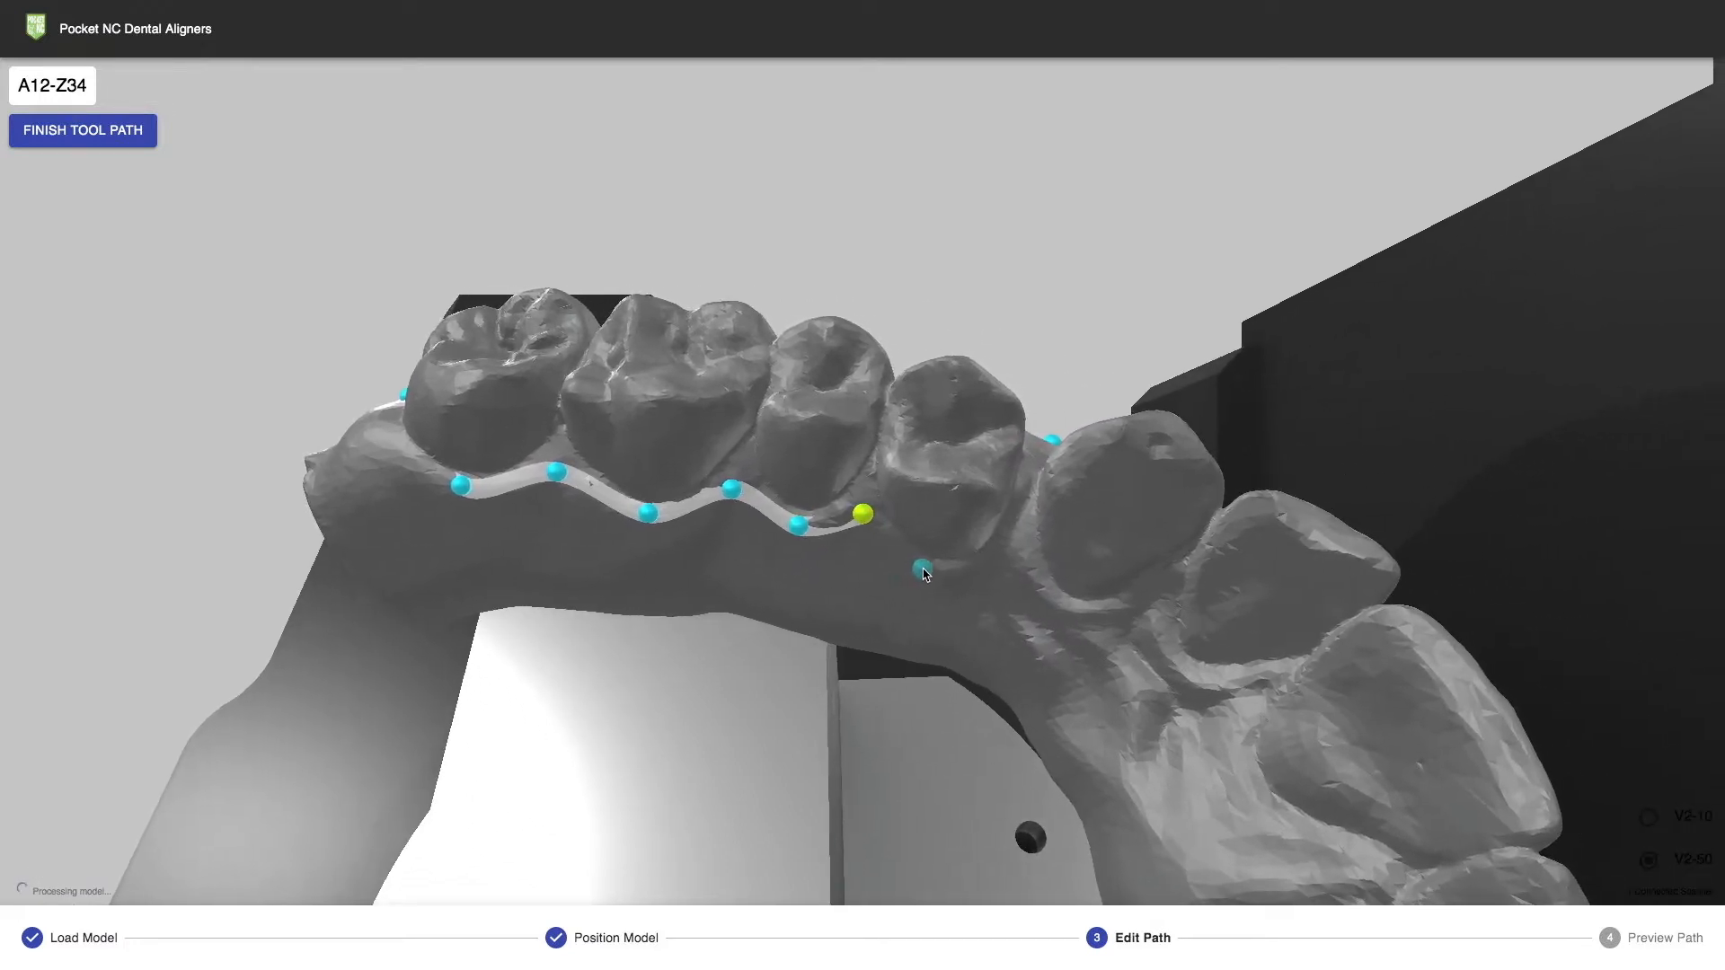
pyautogui.click(941, 504)
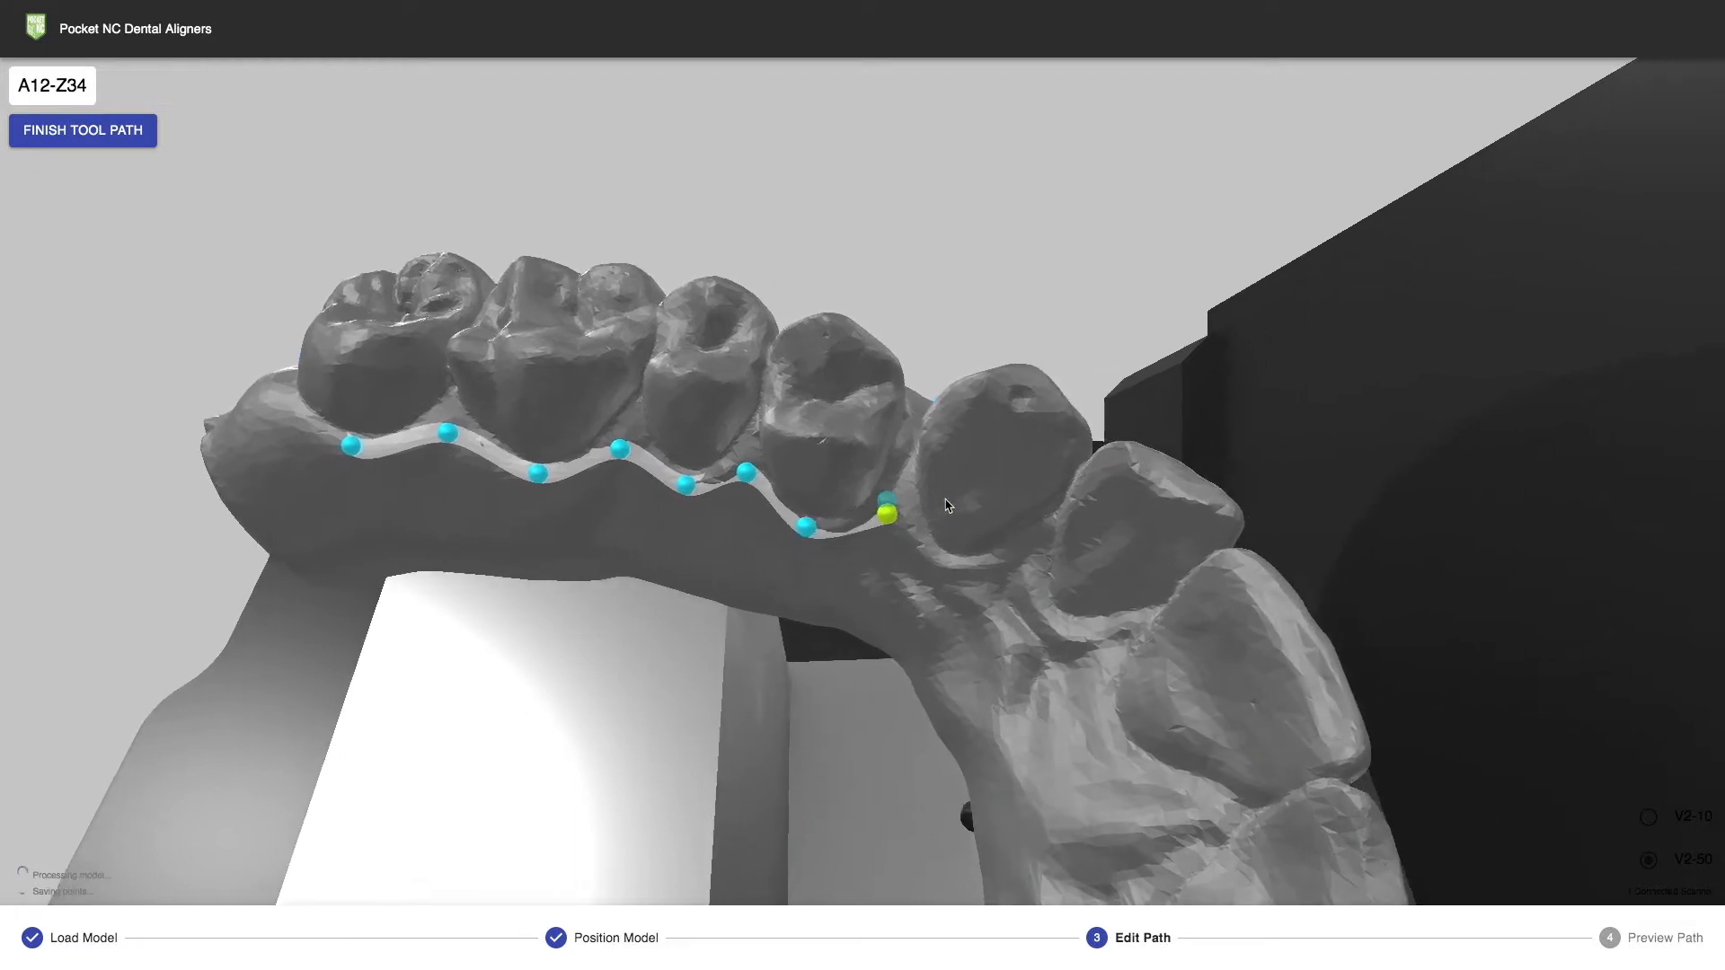
# - Adjust the tool tilt at the path point below the rearmost molar, previewing the machine position between changes
pyautogui.click(1646, 937)
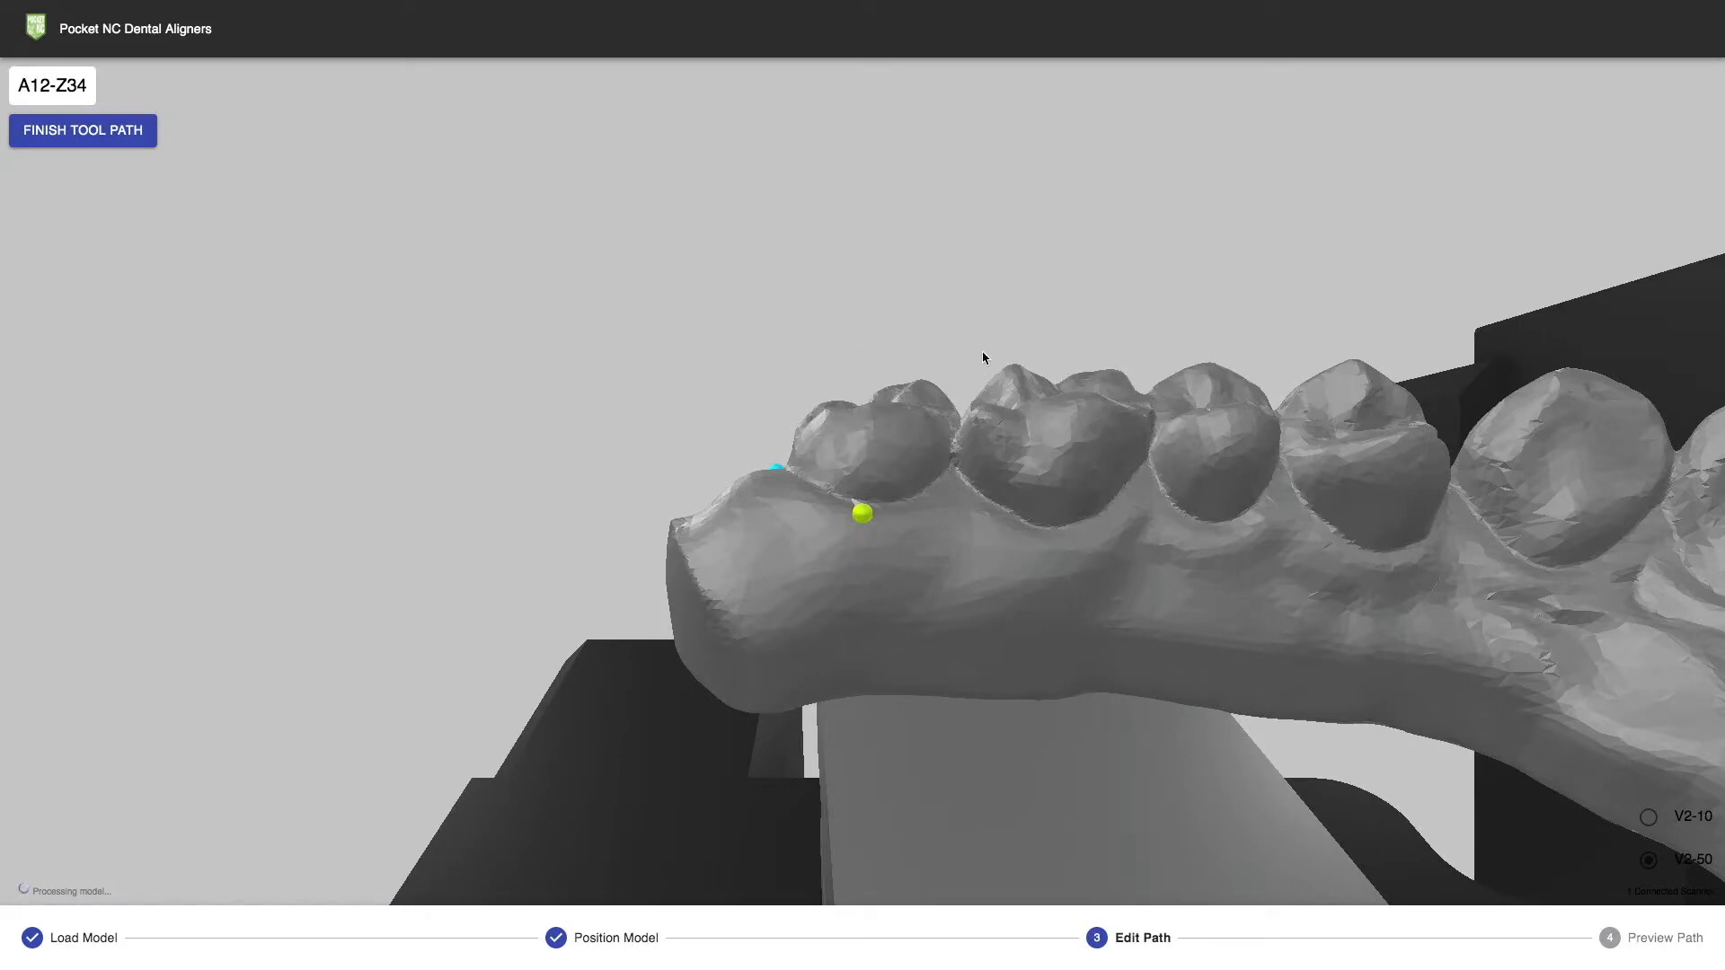
pyautogui.moveTo(960, 267); pyautogui.dragTo(975, 364)
pyautogui.click(1034, 412)
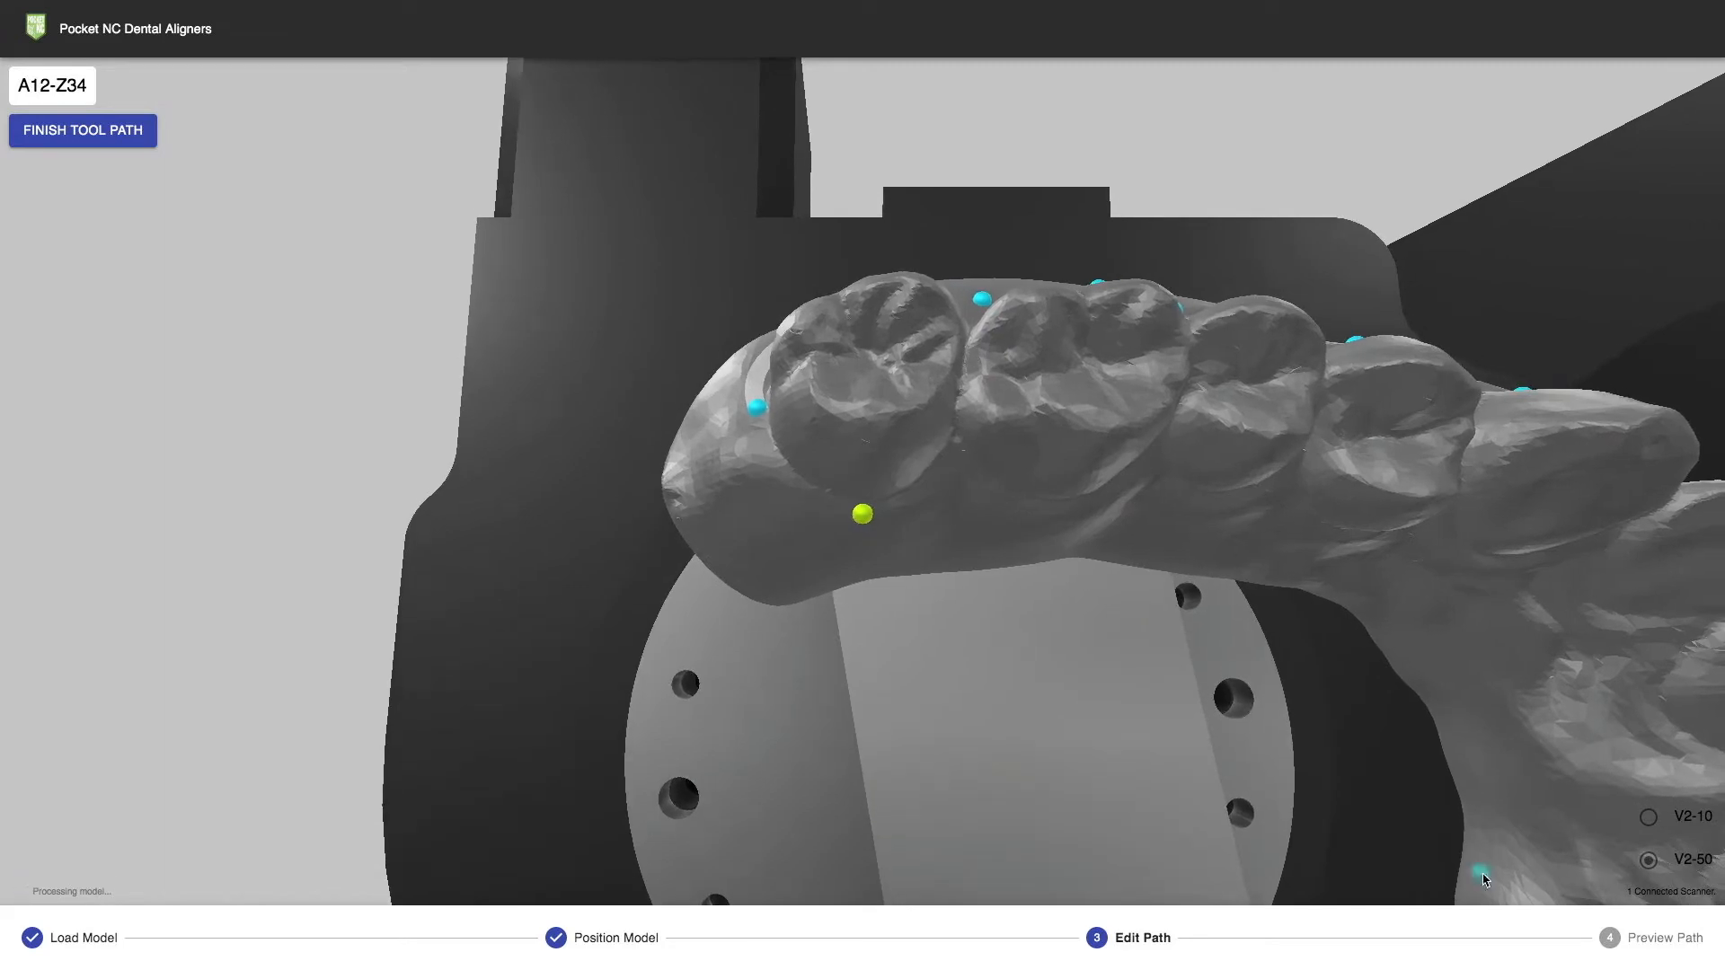
pyautogui.click(1625, 958)
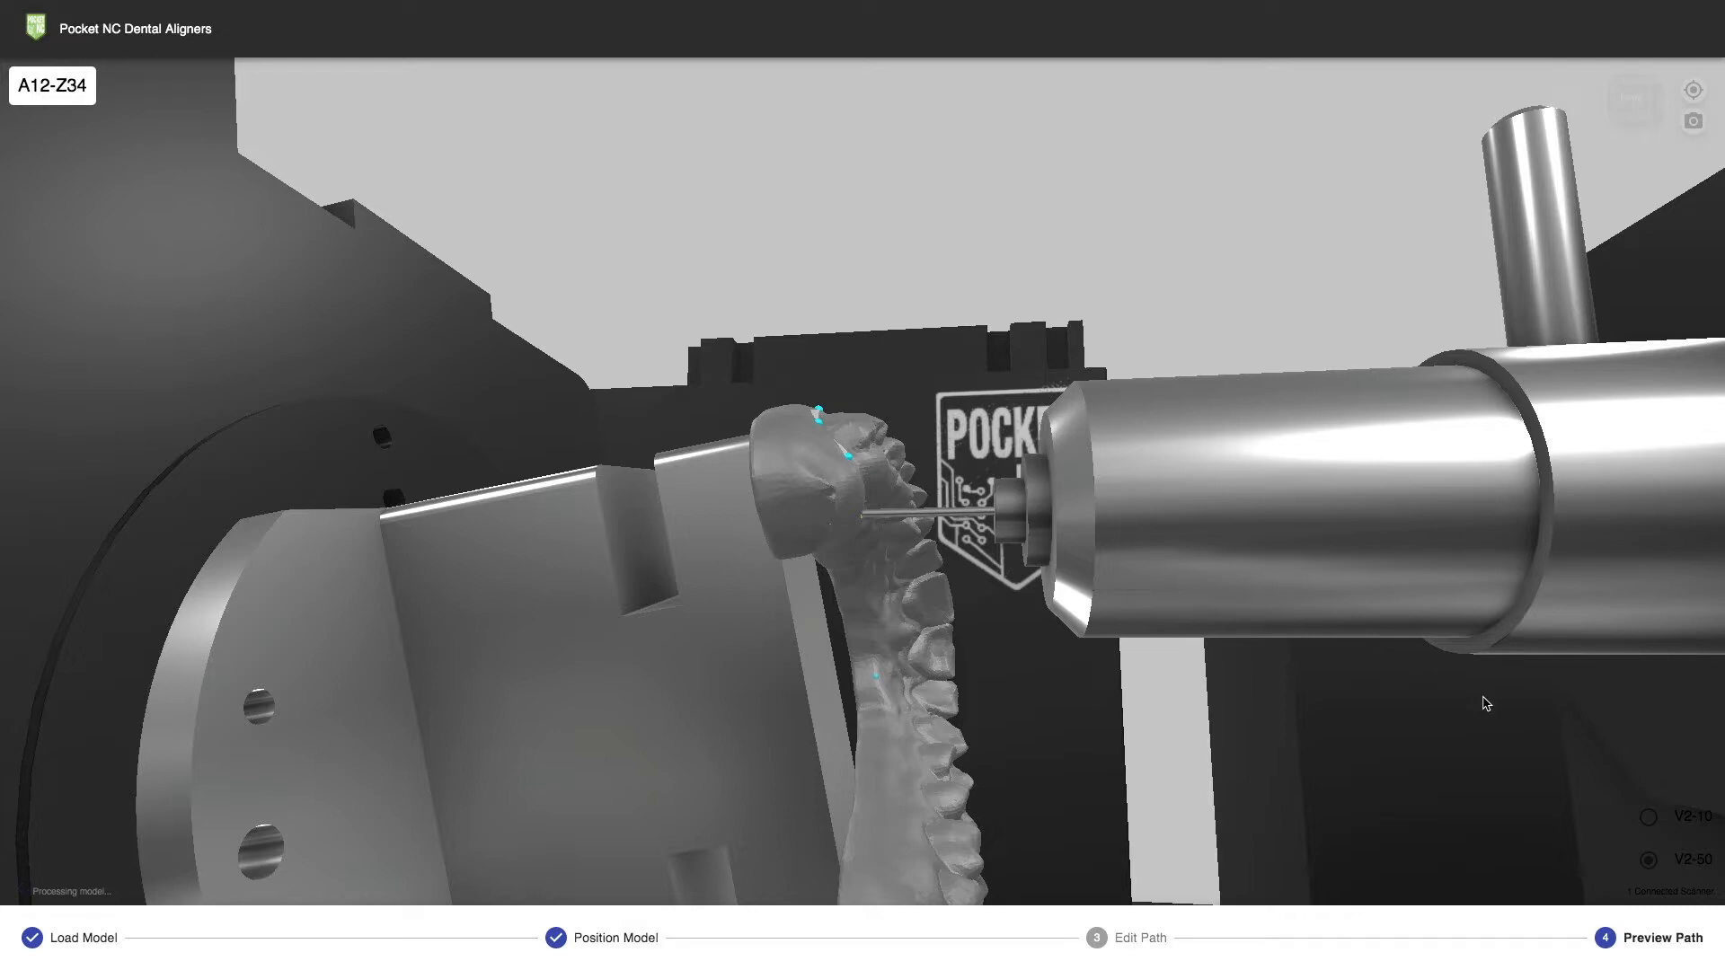
pyautogui.moveTo(1423, 804)
pyautogui.click(1157, 937)
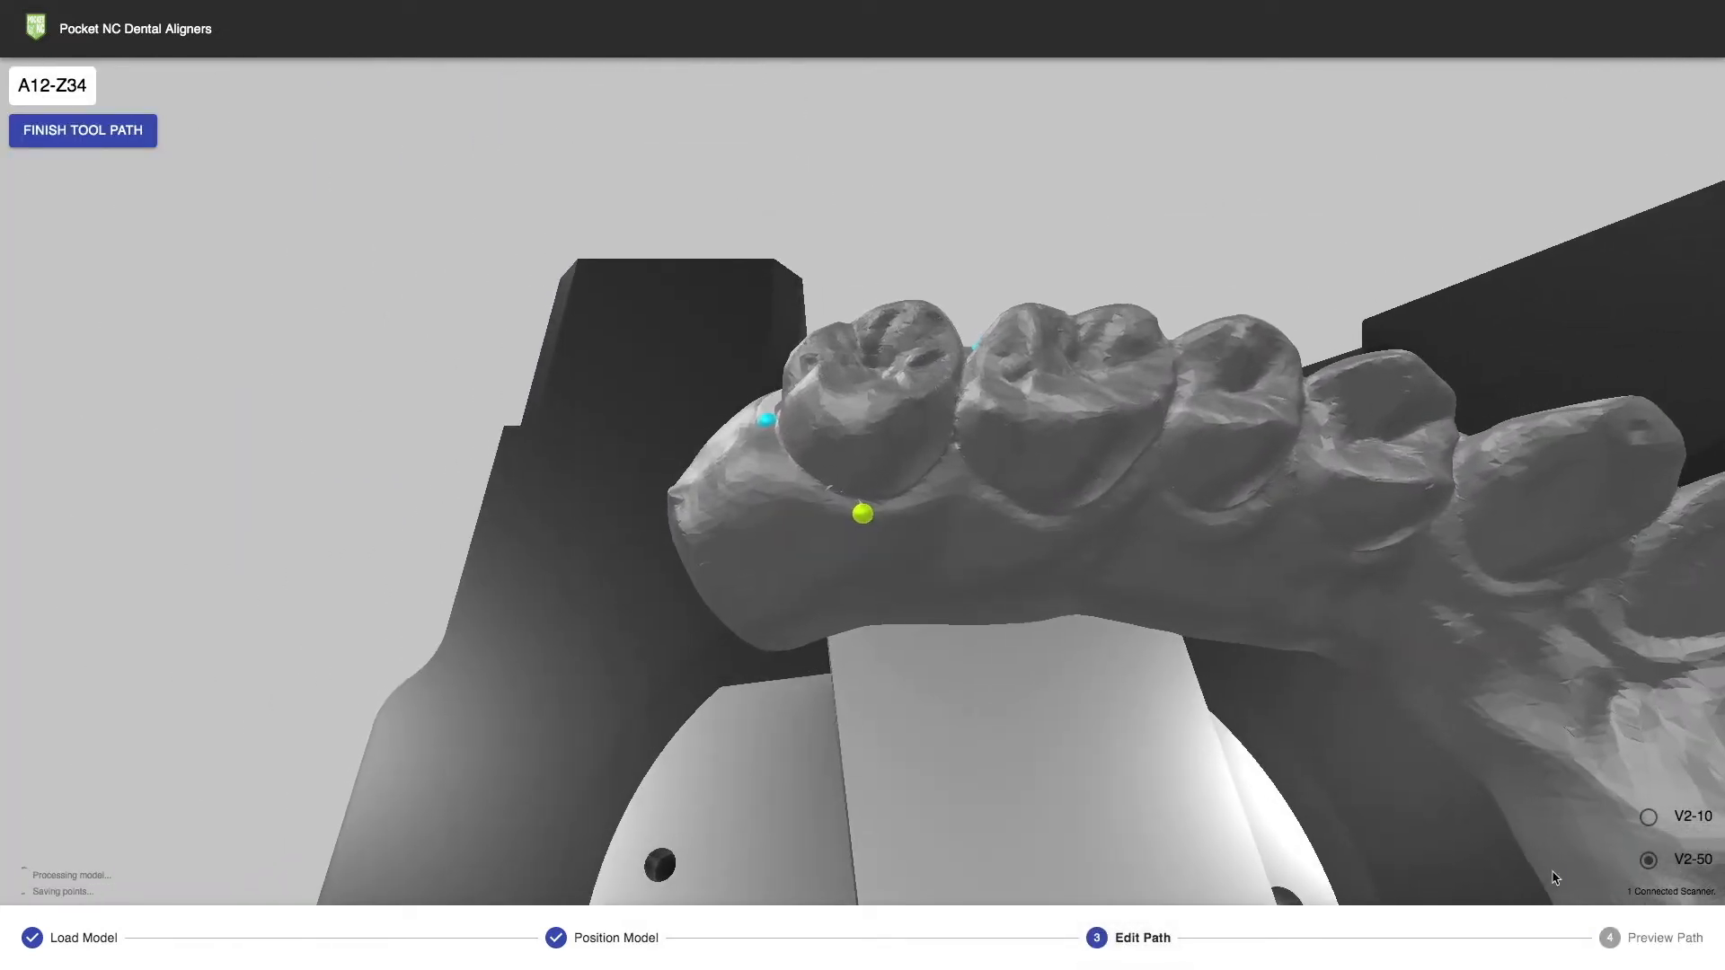
pyautogui.click(1613, 935)
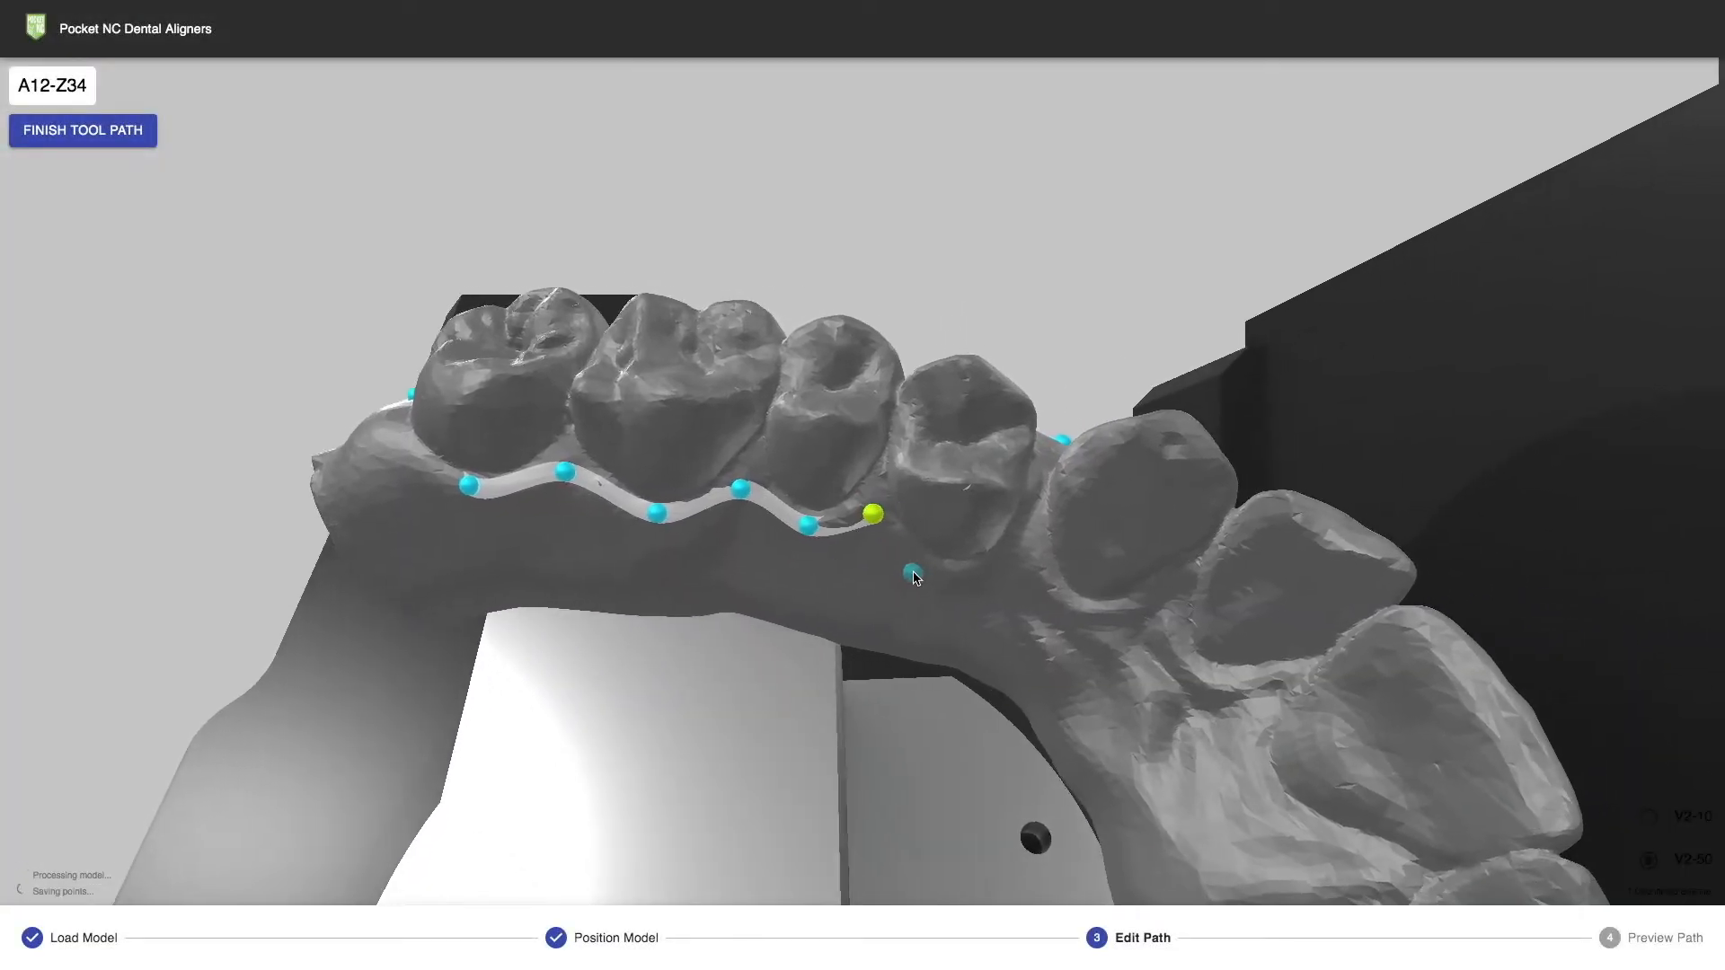
# - Add gum-line path points below the fourth tooth and check the tool position in the path preview
pyautogui.click(942, 514)
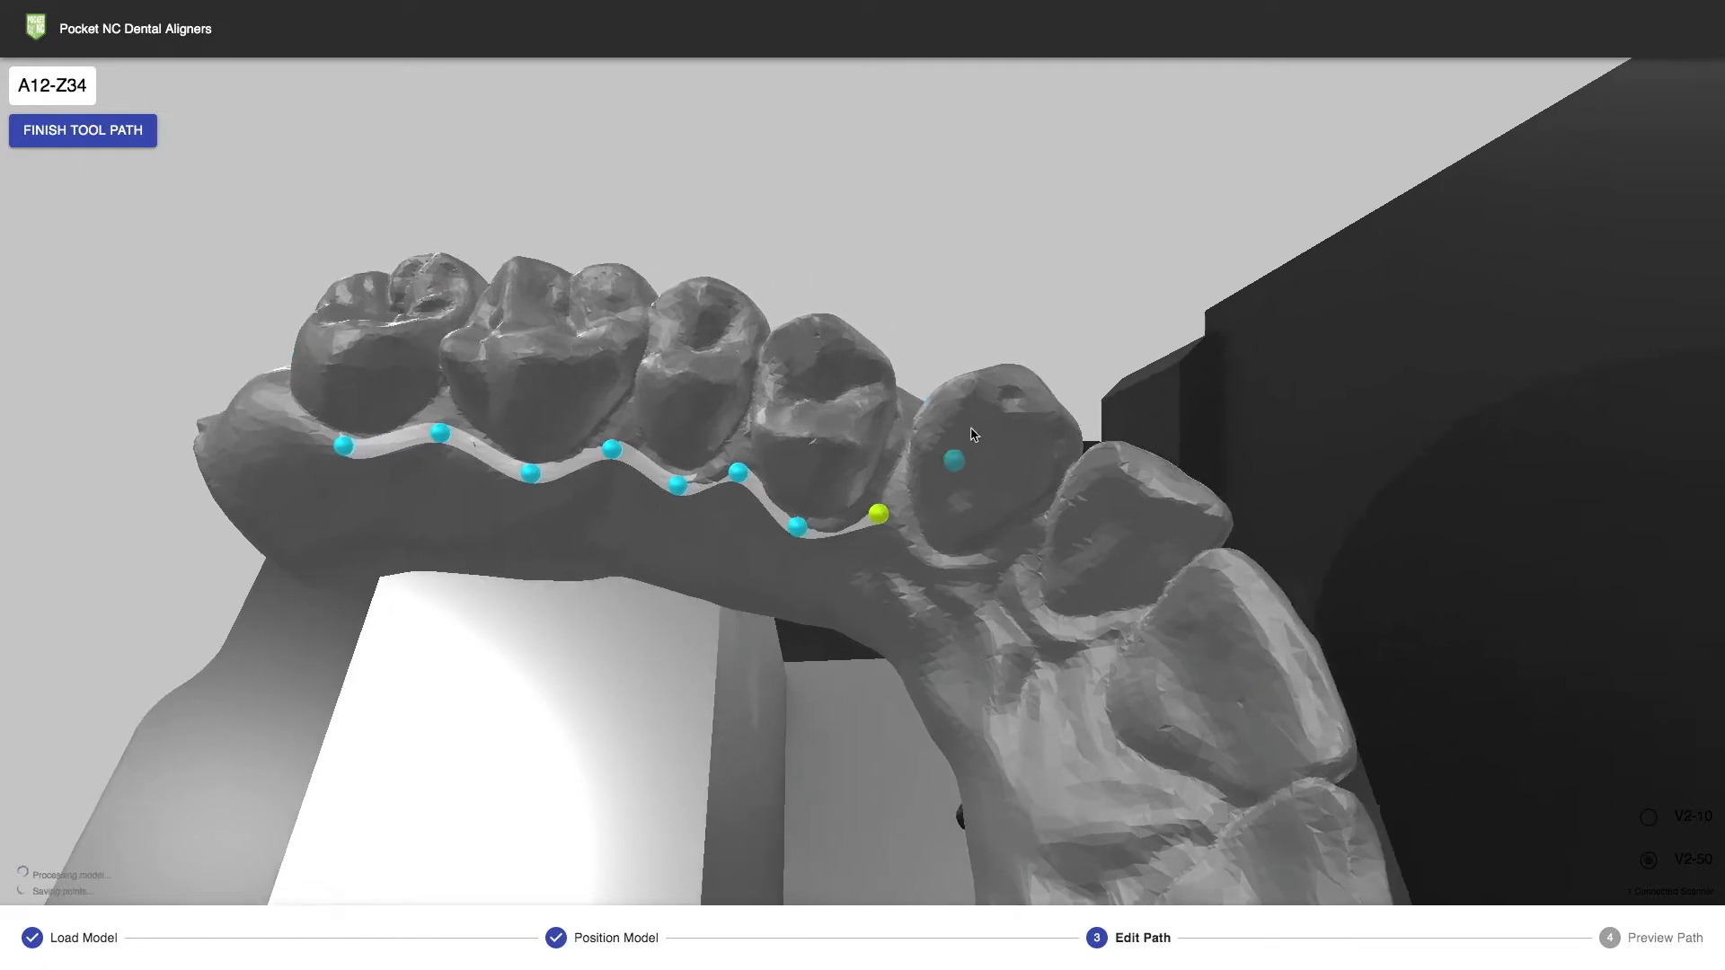
pyautogui.click(1652, 939)
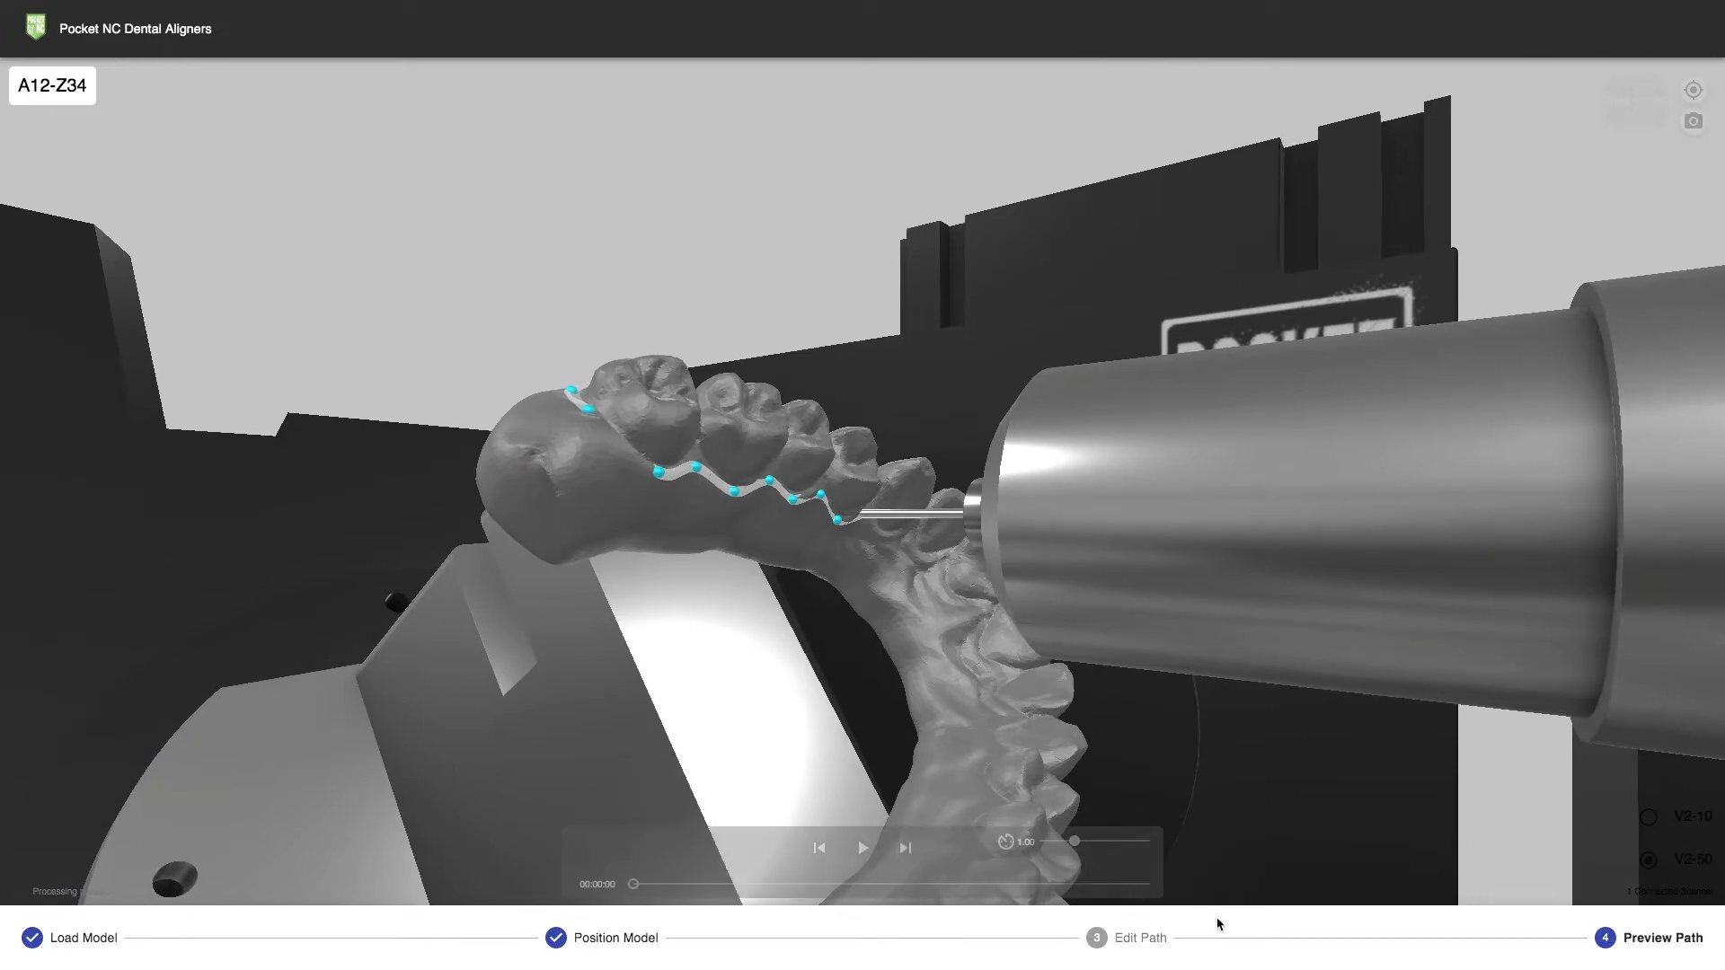
pyautogui.click(1154, 937)
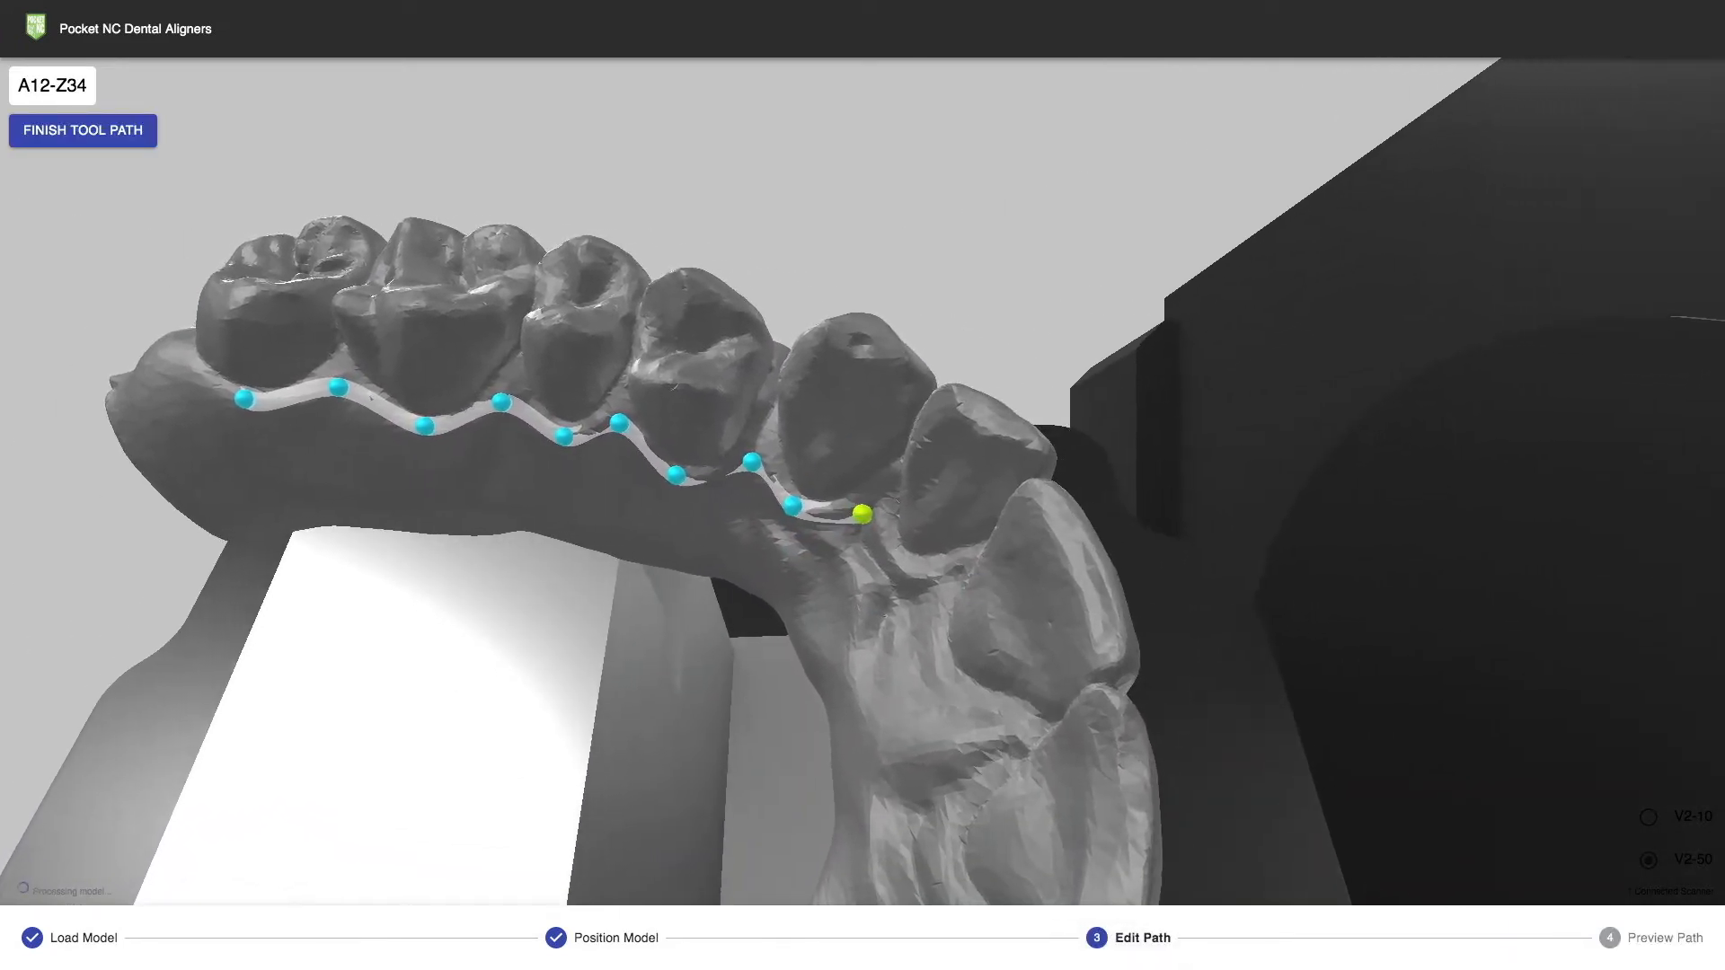
# - Preview the tool at the latest point and extend the gum-line path with points below the sixth tooth
pyautogui.click(1641, 939)
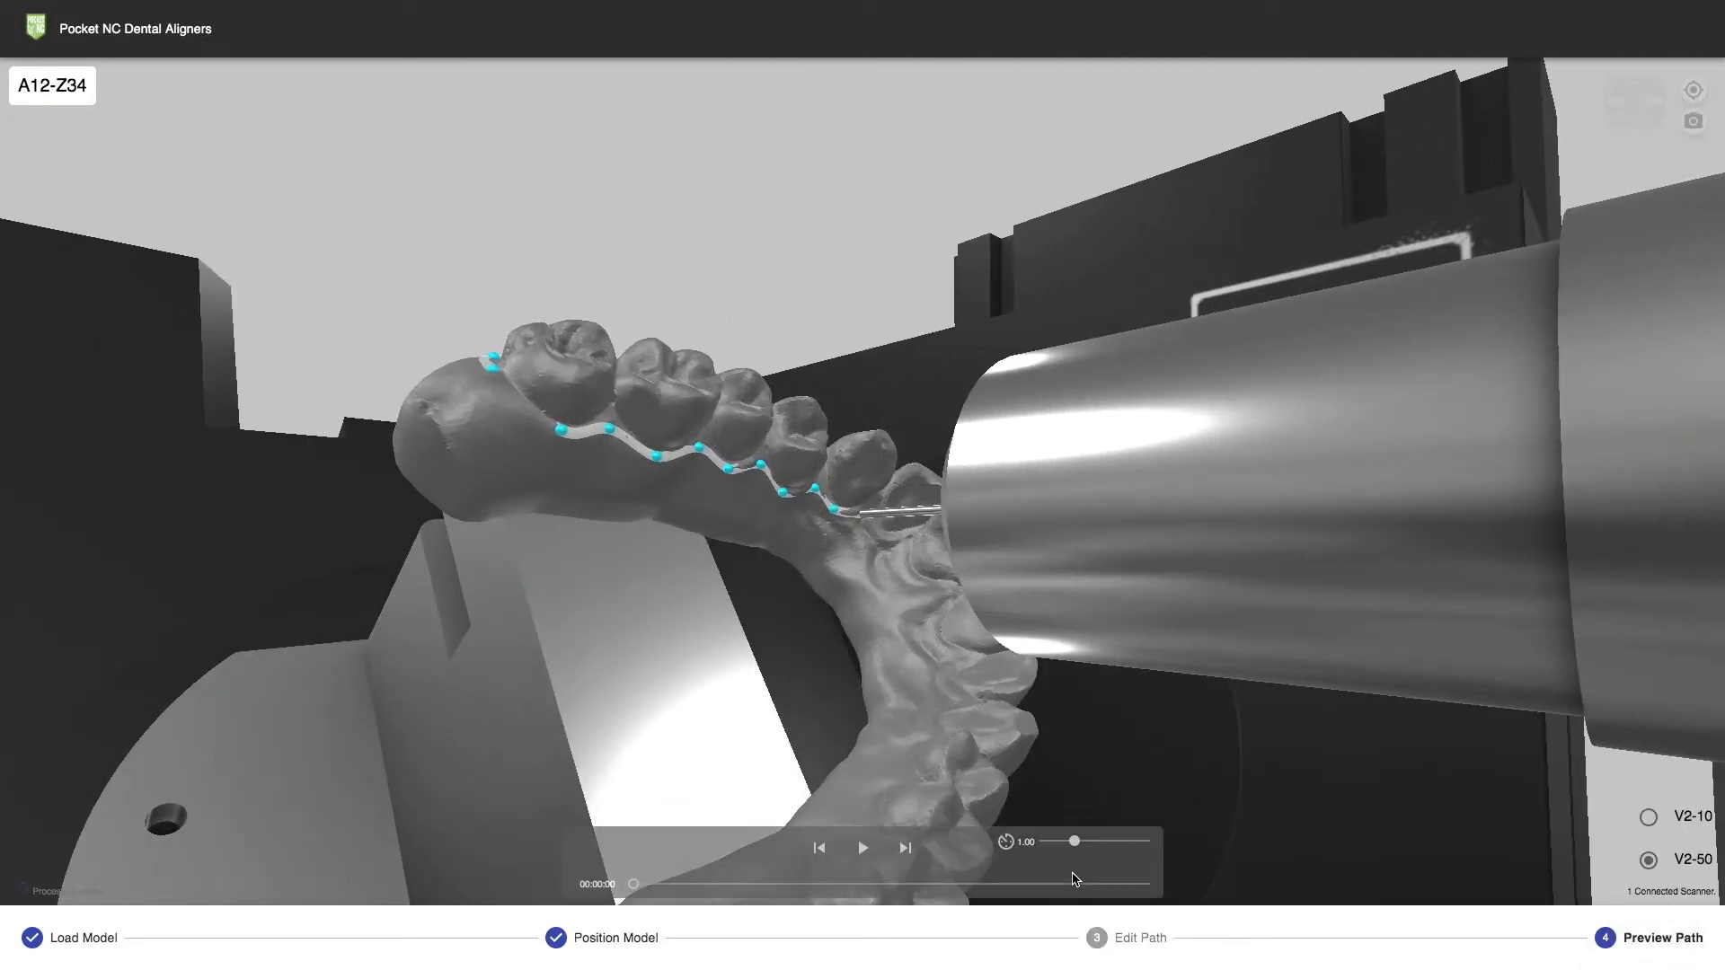
pyautogui.click(1152, 939)
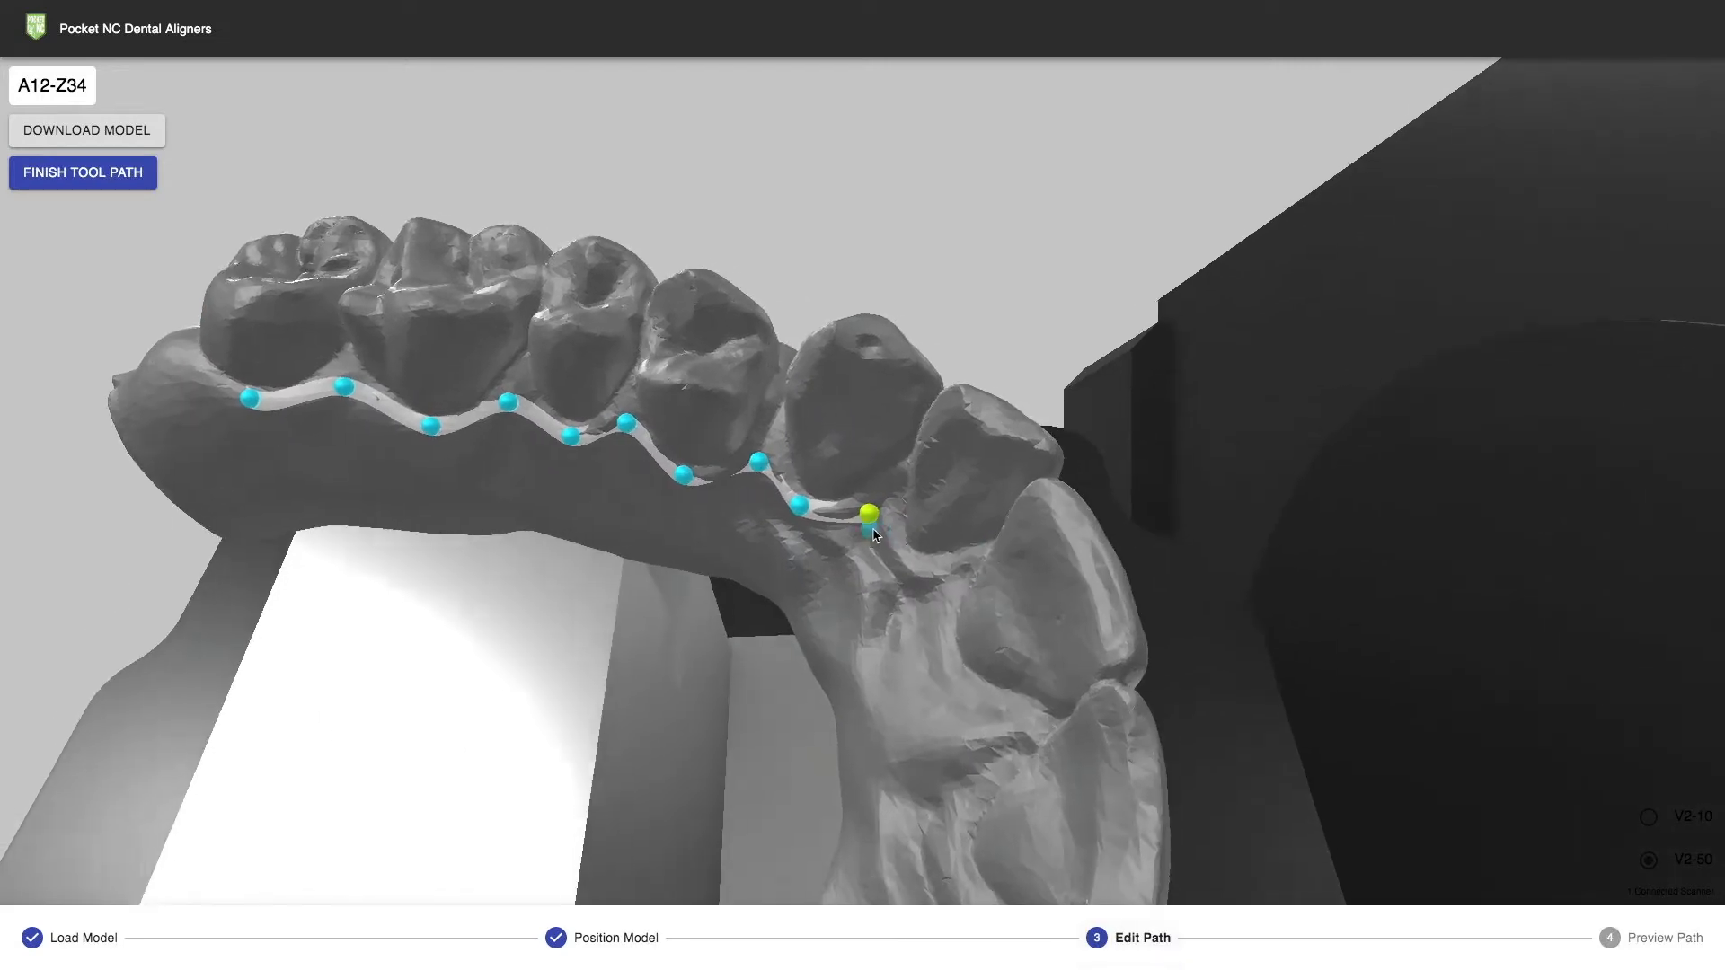
pyautogui.click(894, 547)
pyautogui.click(909, 544)
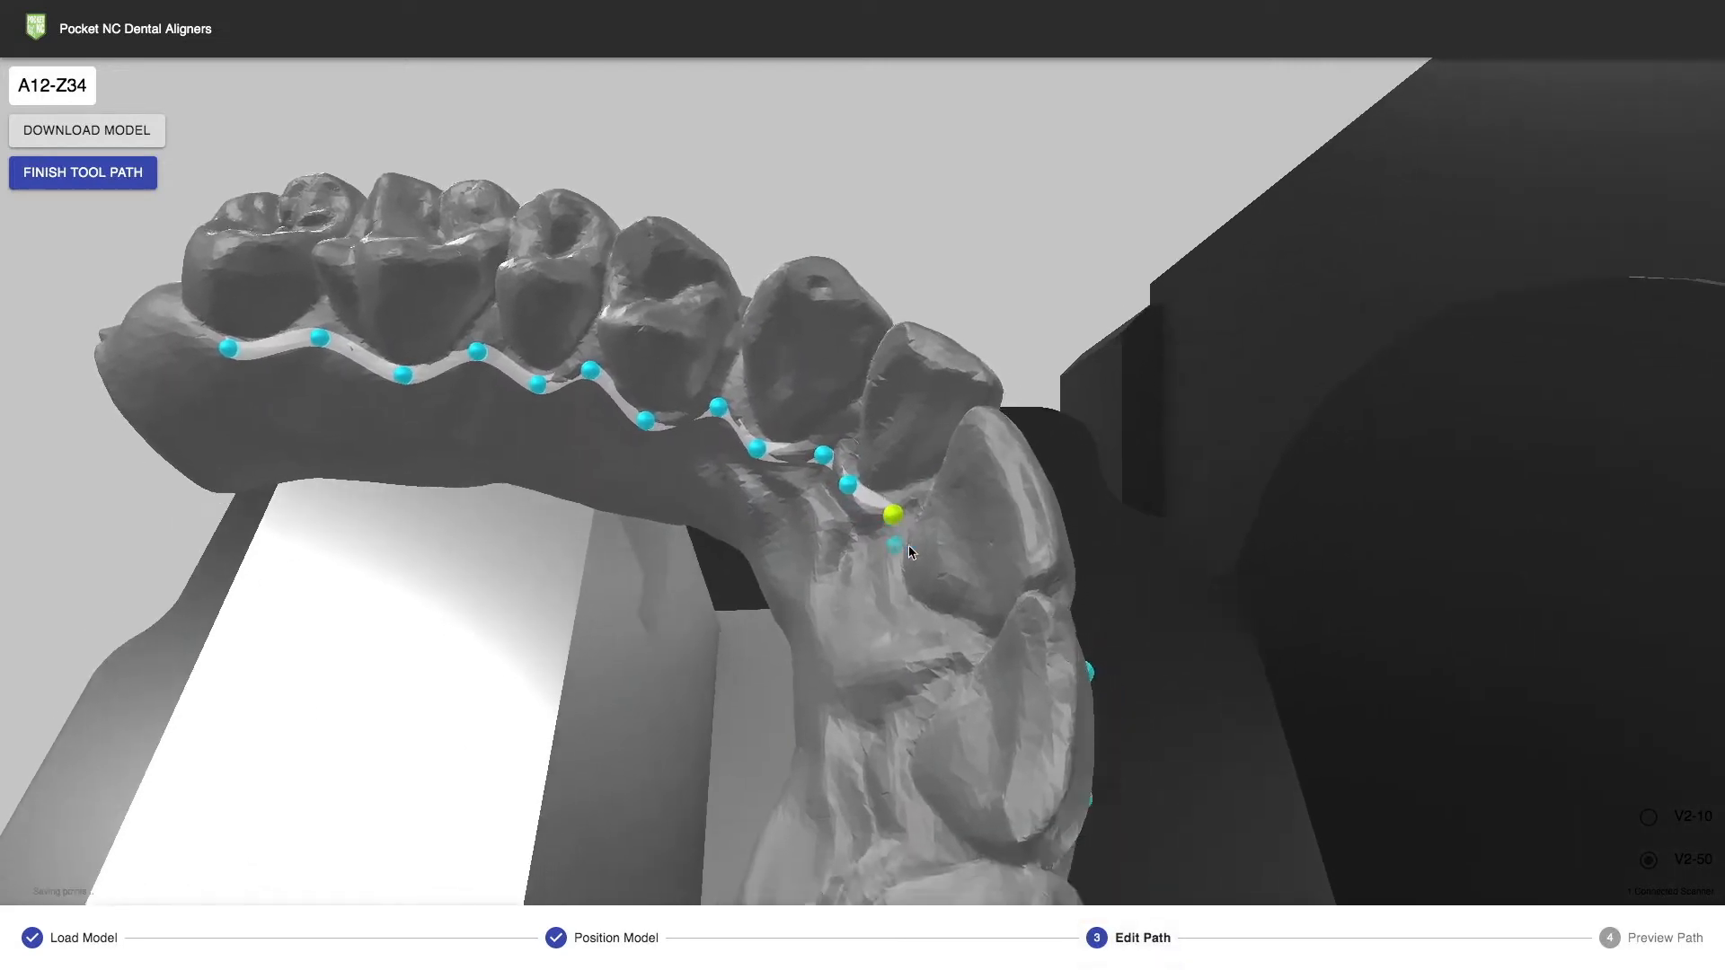
# - Play the preview of the full tool path, inspect the spindle clearance from another angle, and pause the playback
pyautogui.click(1622, 941)
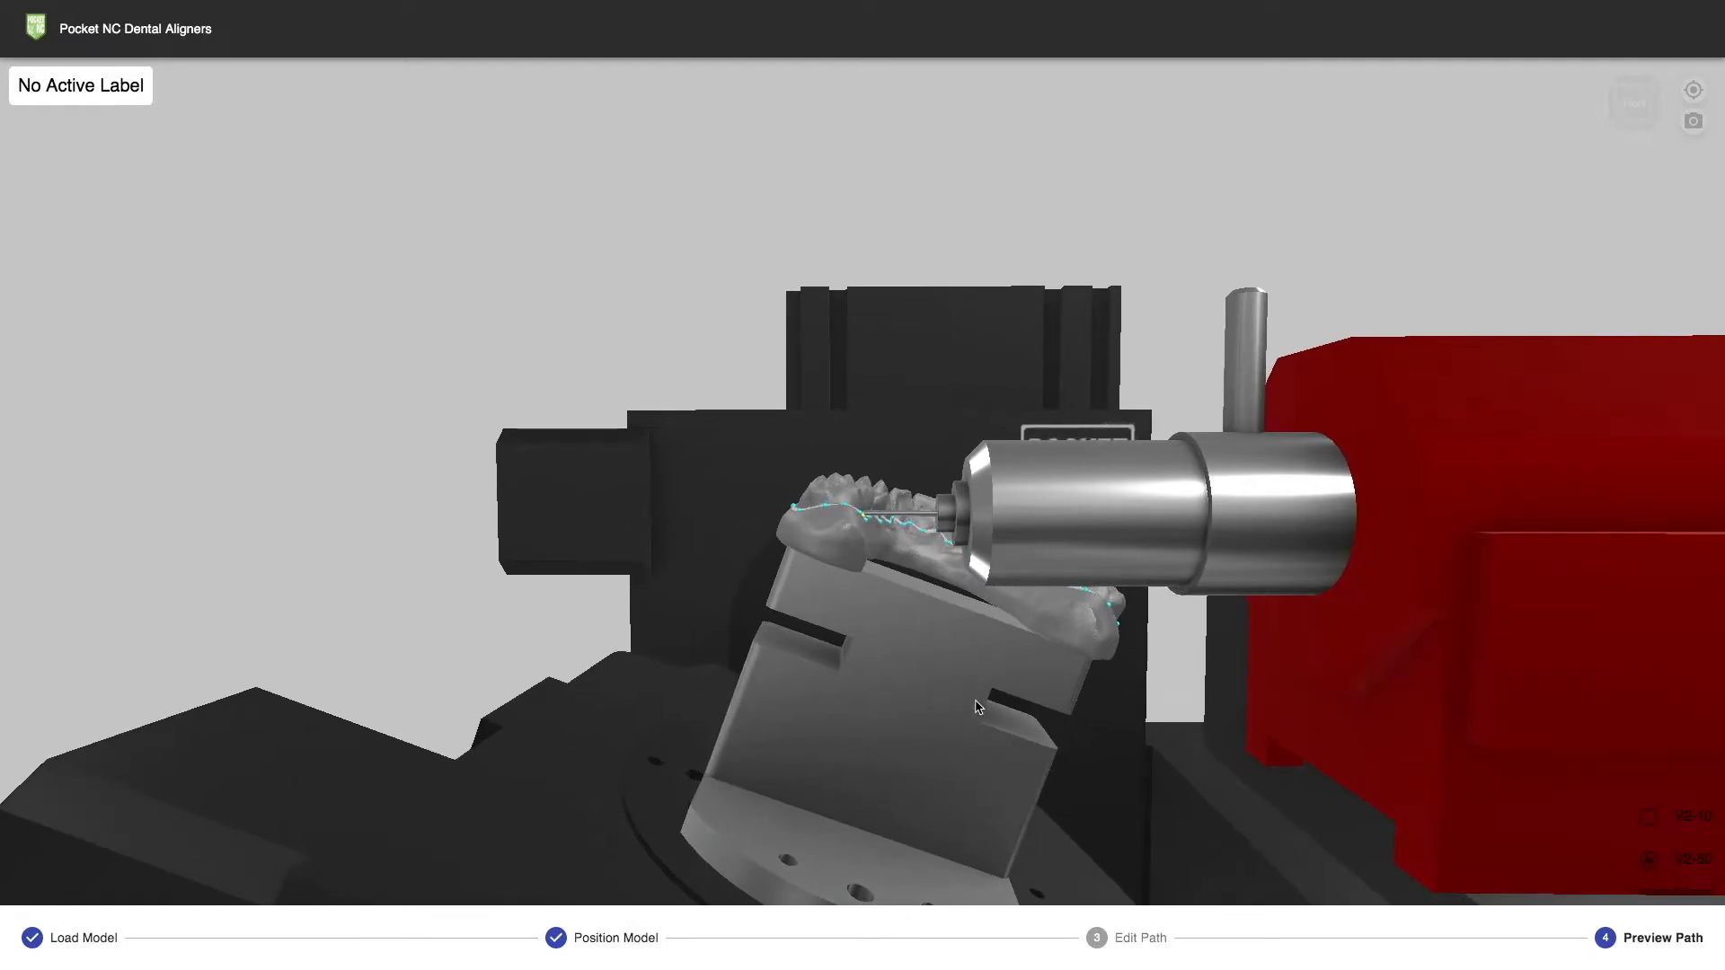
pyautogui.moveTo(1077, 572)
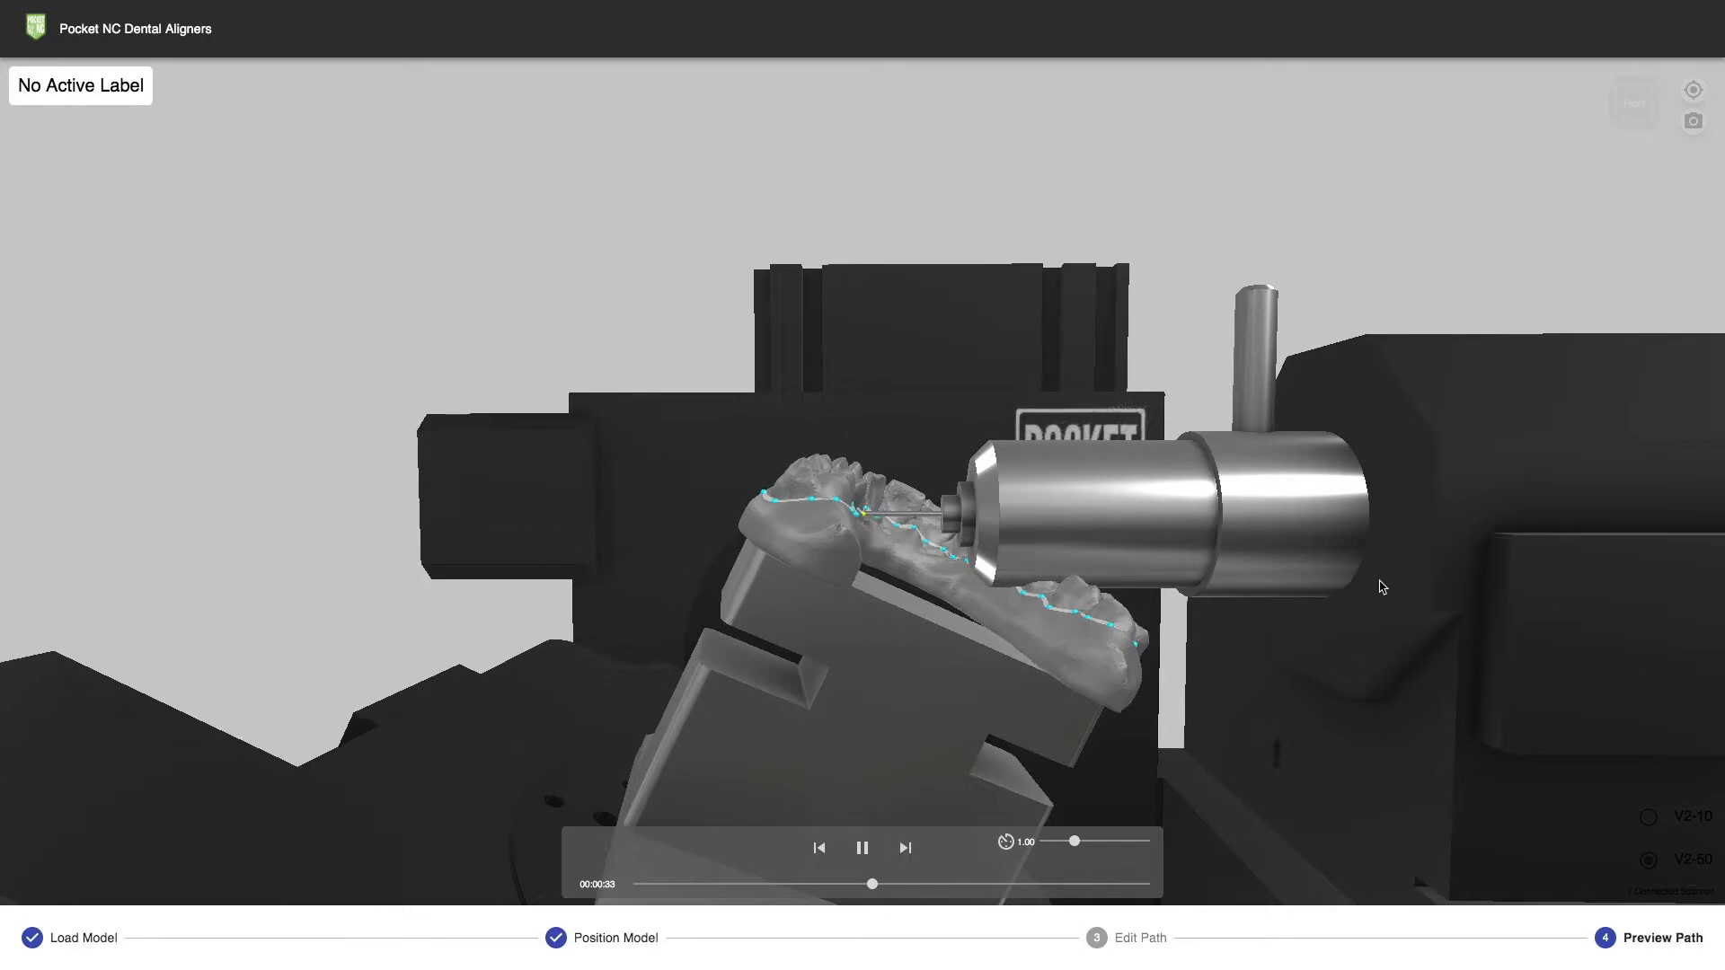
pyautogui.moveTo(1224, 650); pyautogui.dragTo(1108, 628)
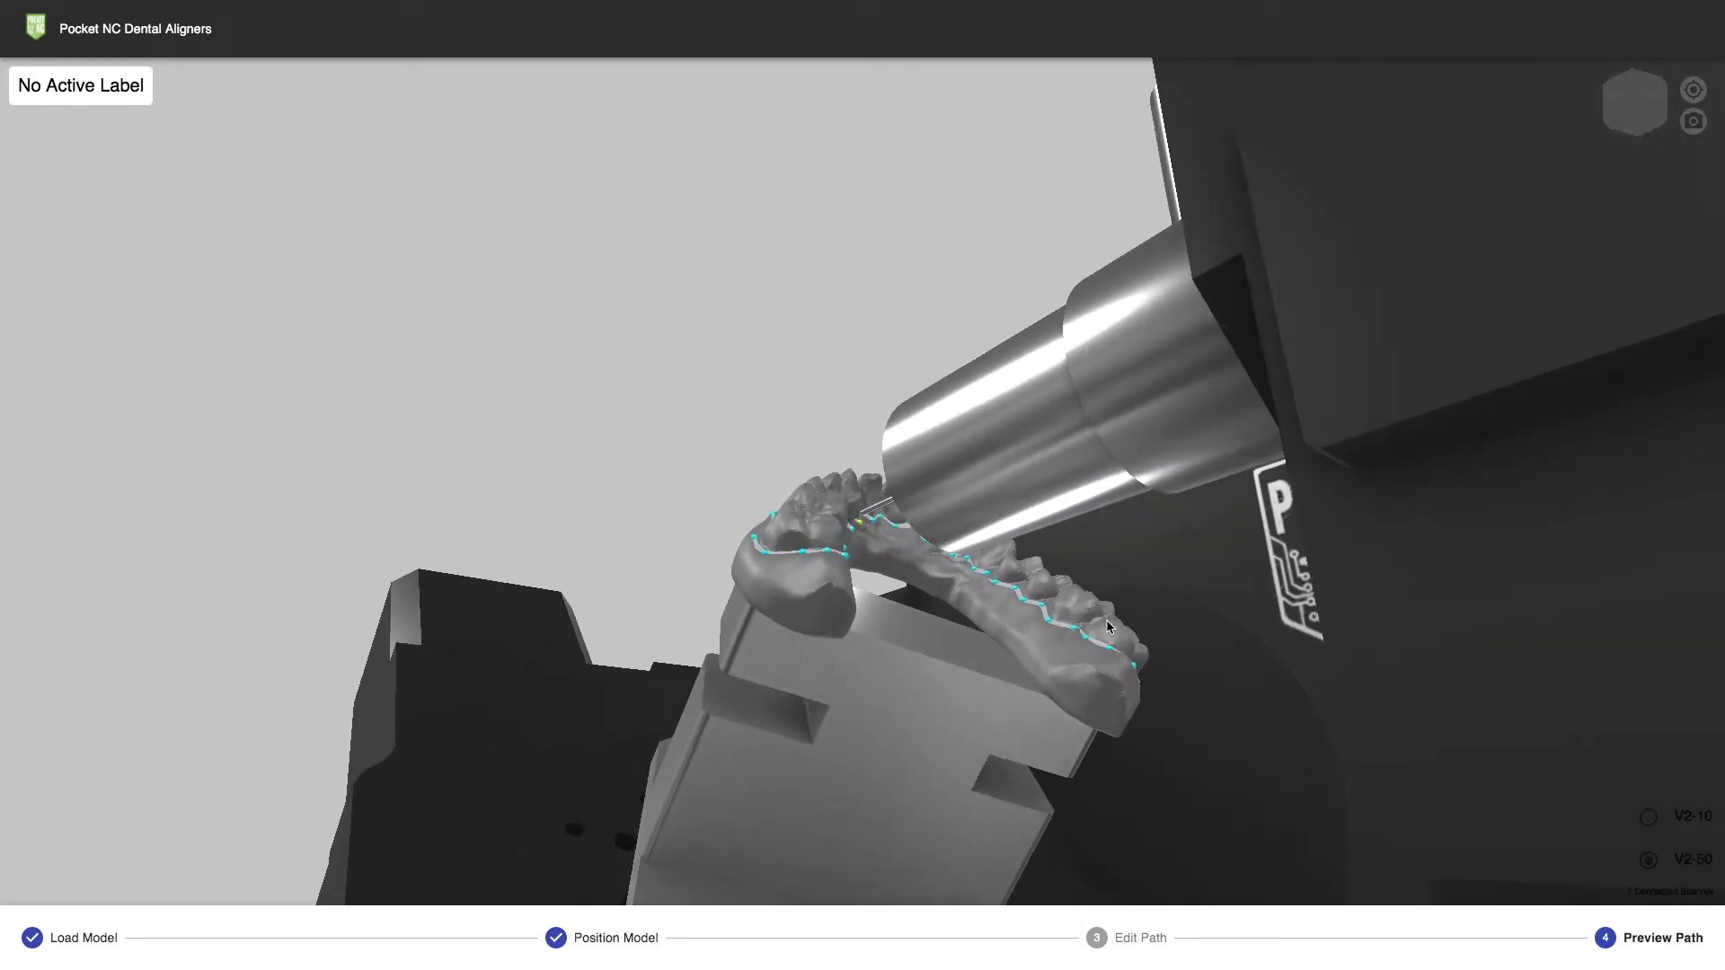
pyautogui.moveTo(1108, 627); pyautogui.dragTo(1113, 642)
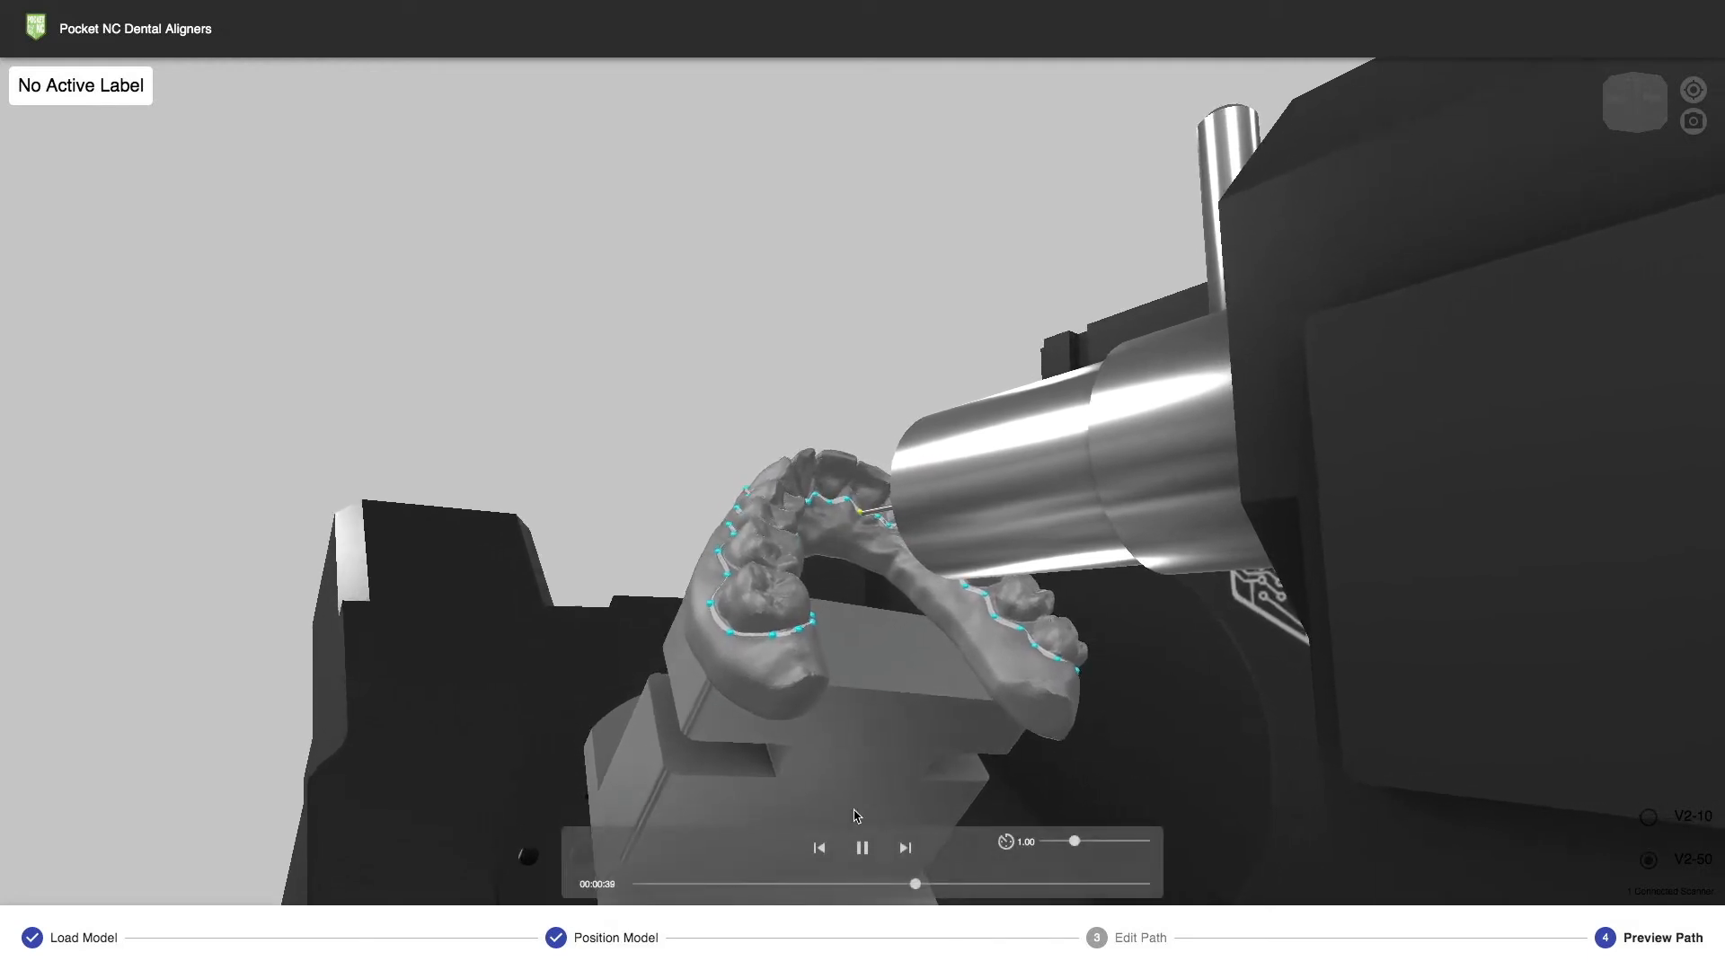
pyautogui.click(861, 847)
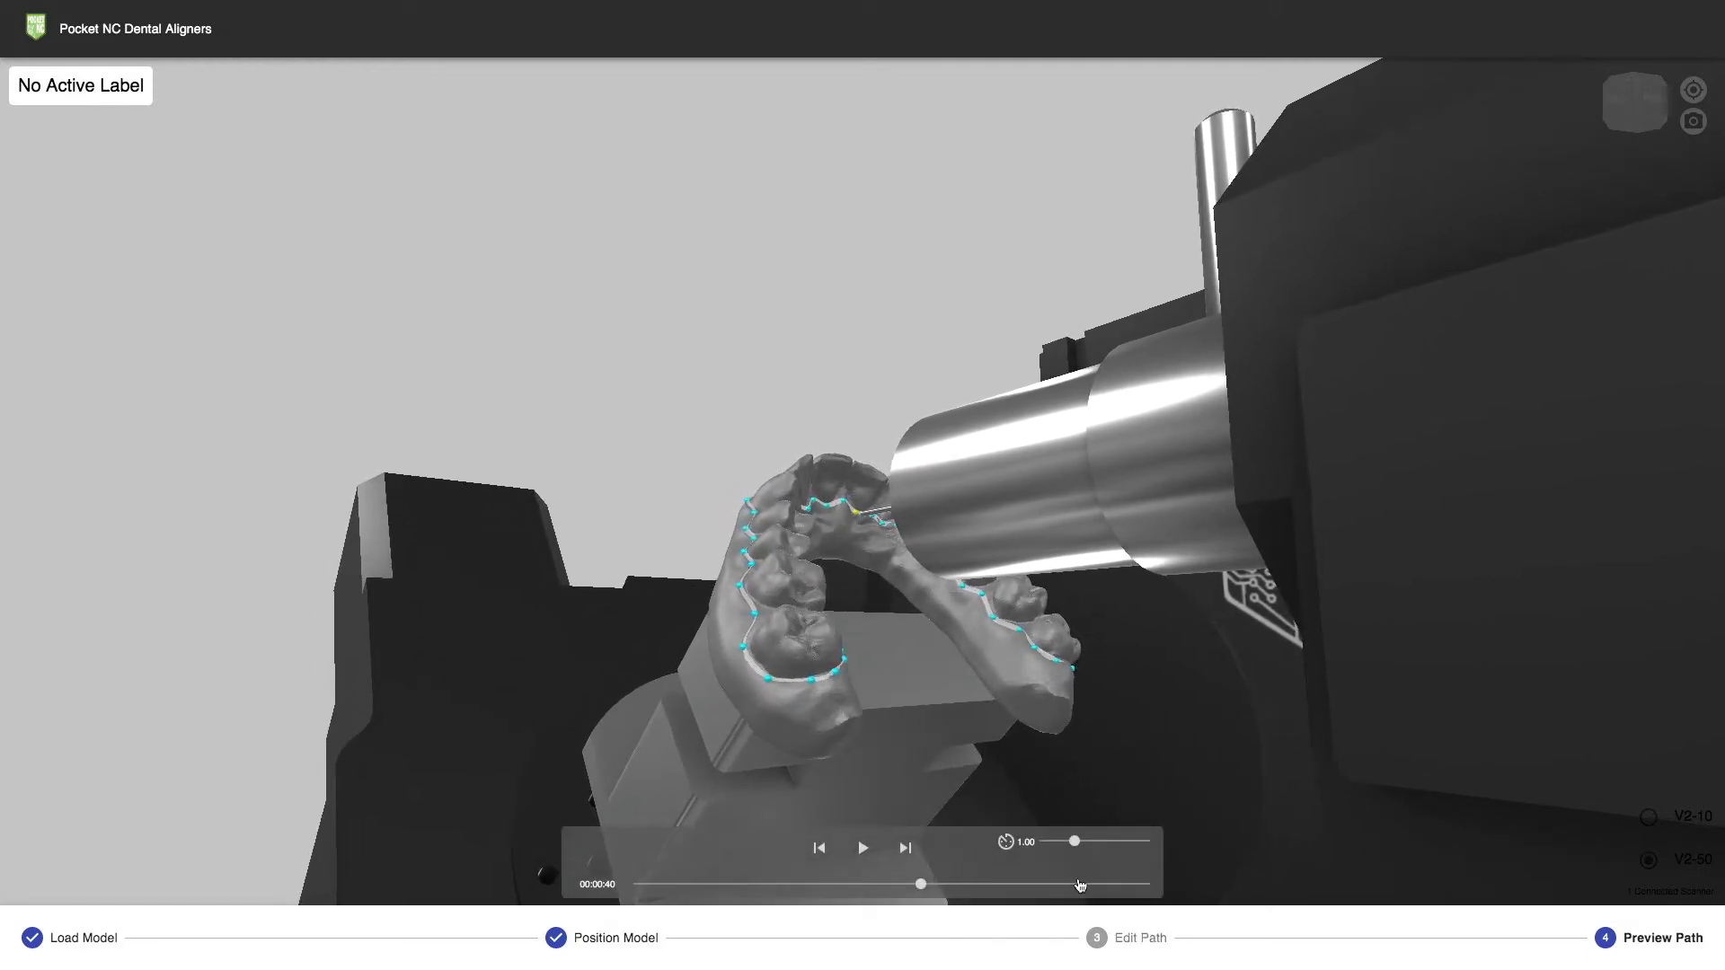
# - Move the paused preview back through the previous path points to examine the tool position at each
pyautogui.click(820, 848)
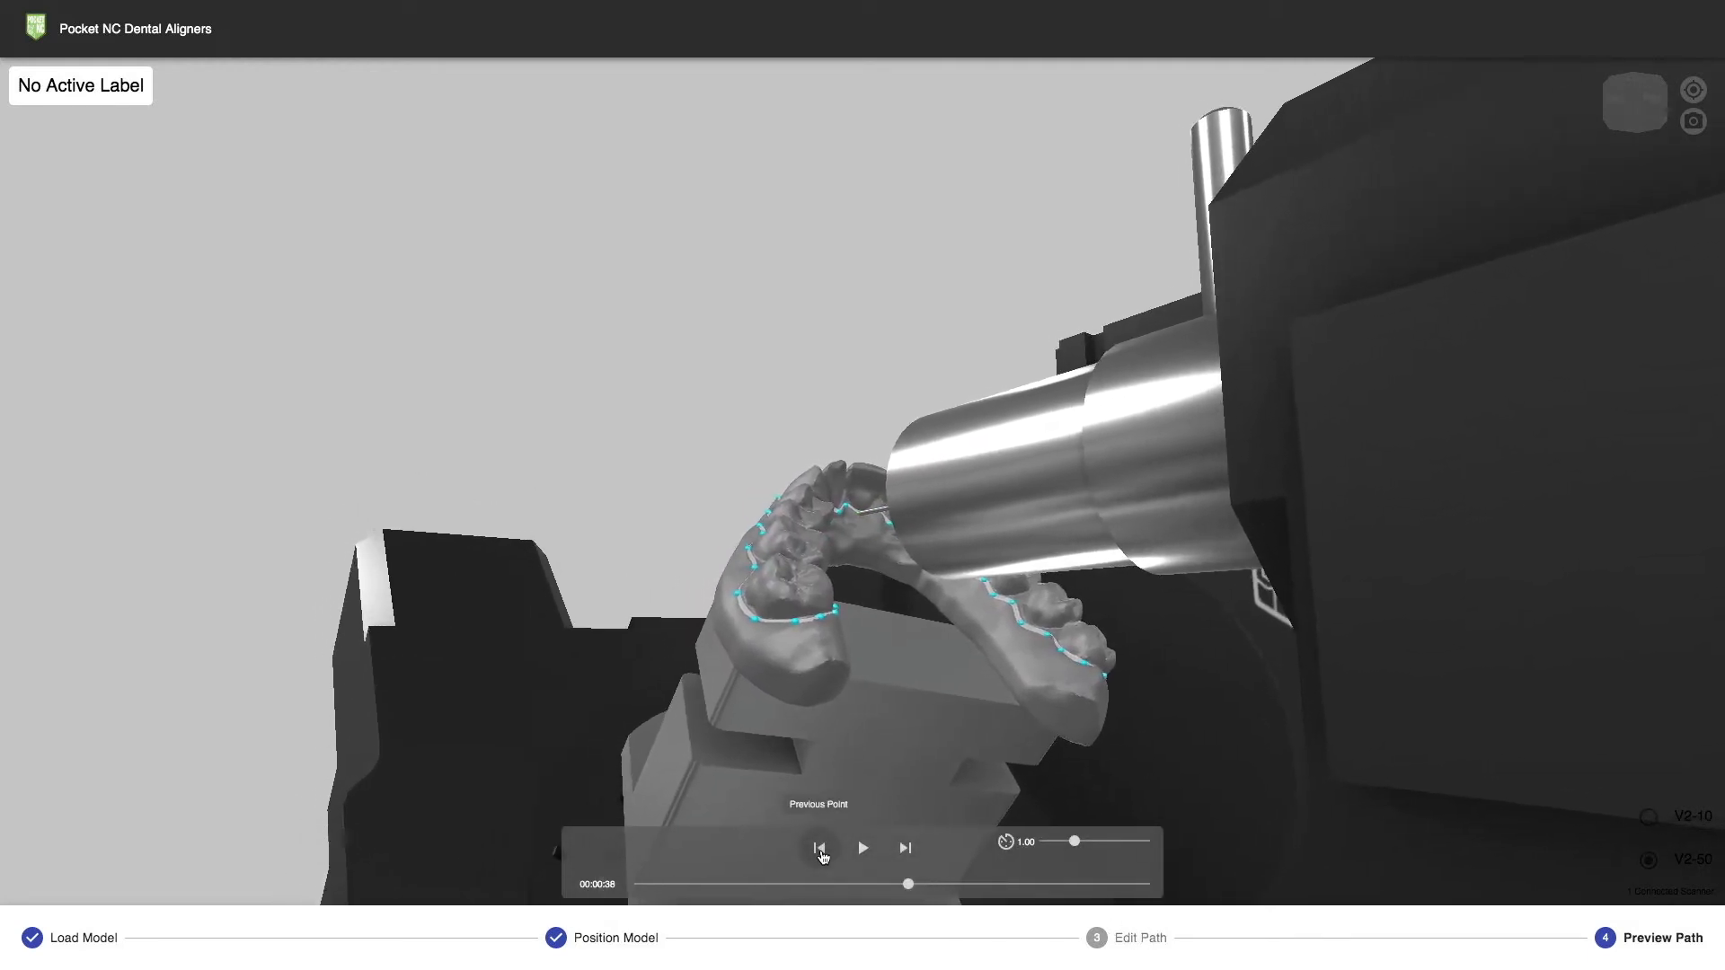
pyautogui.click(820, 849)
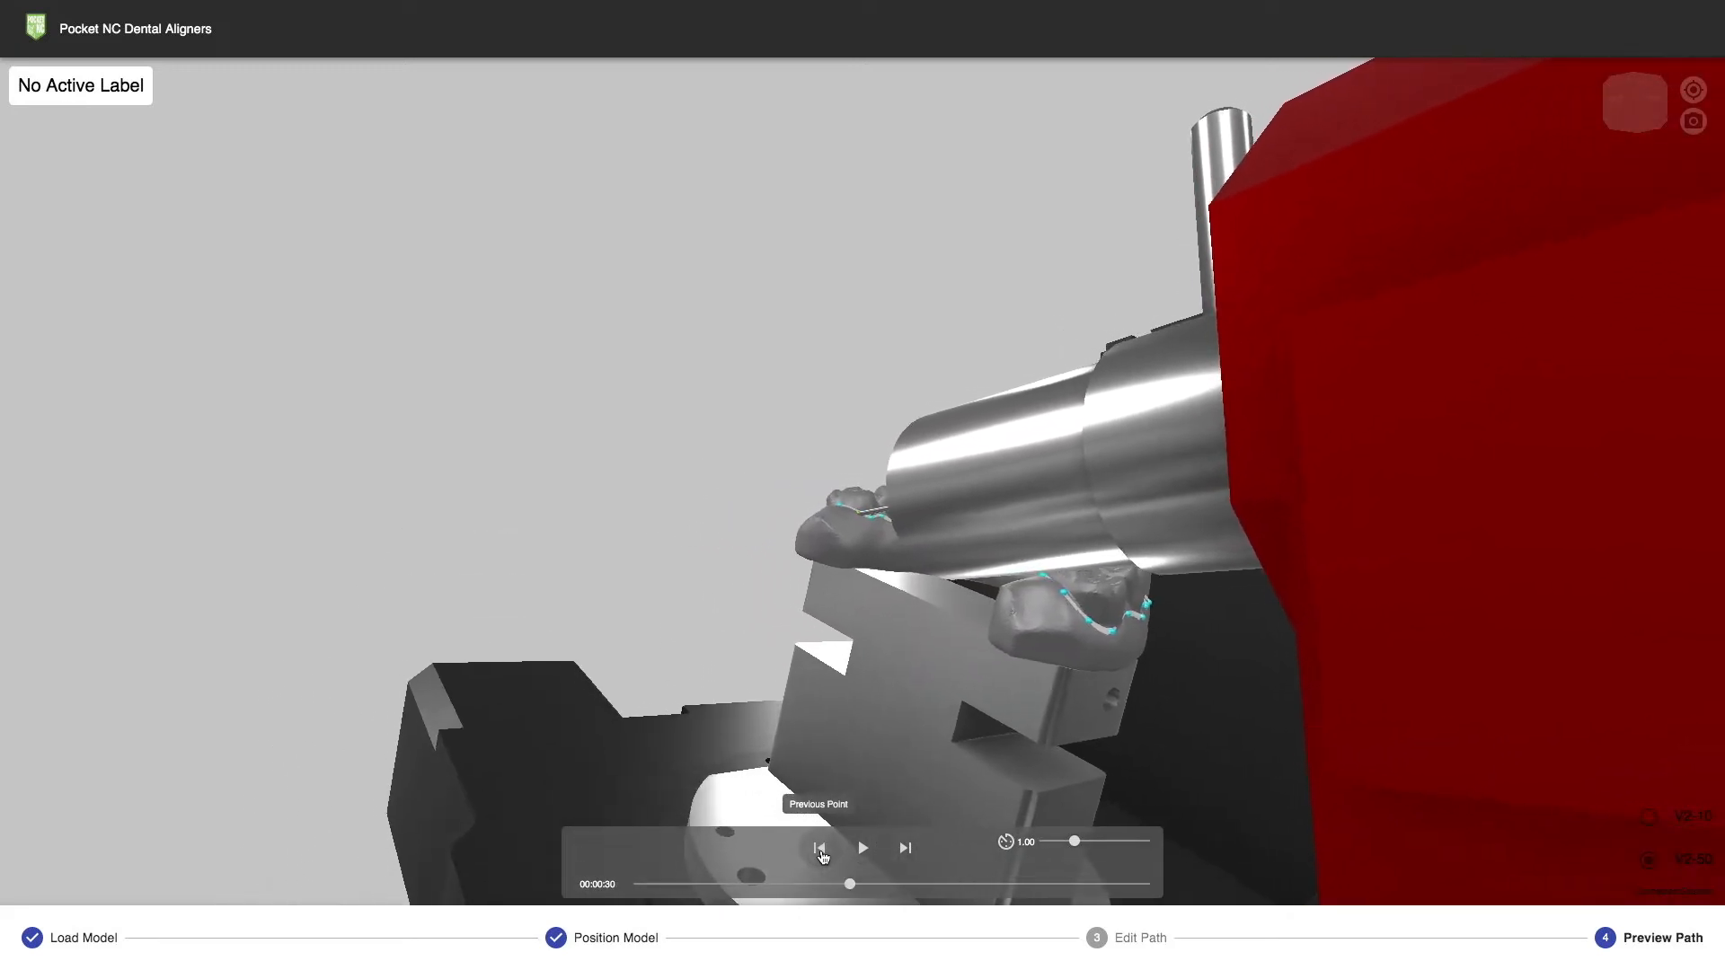
pyautogui.click(820, 848)
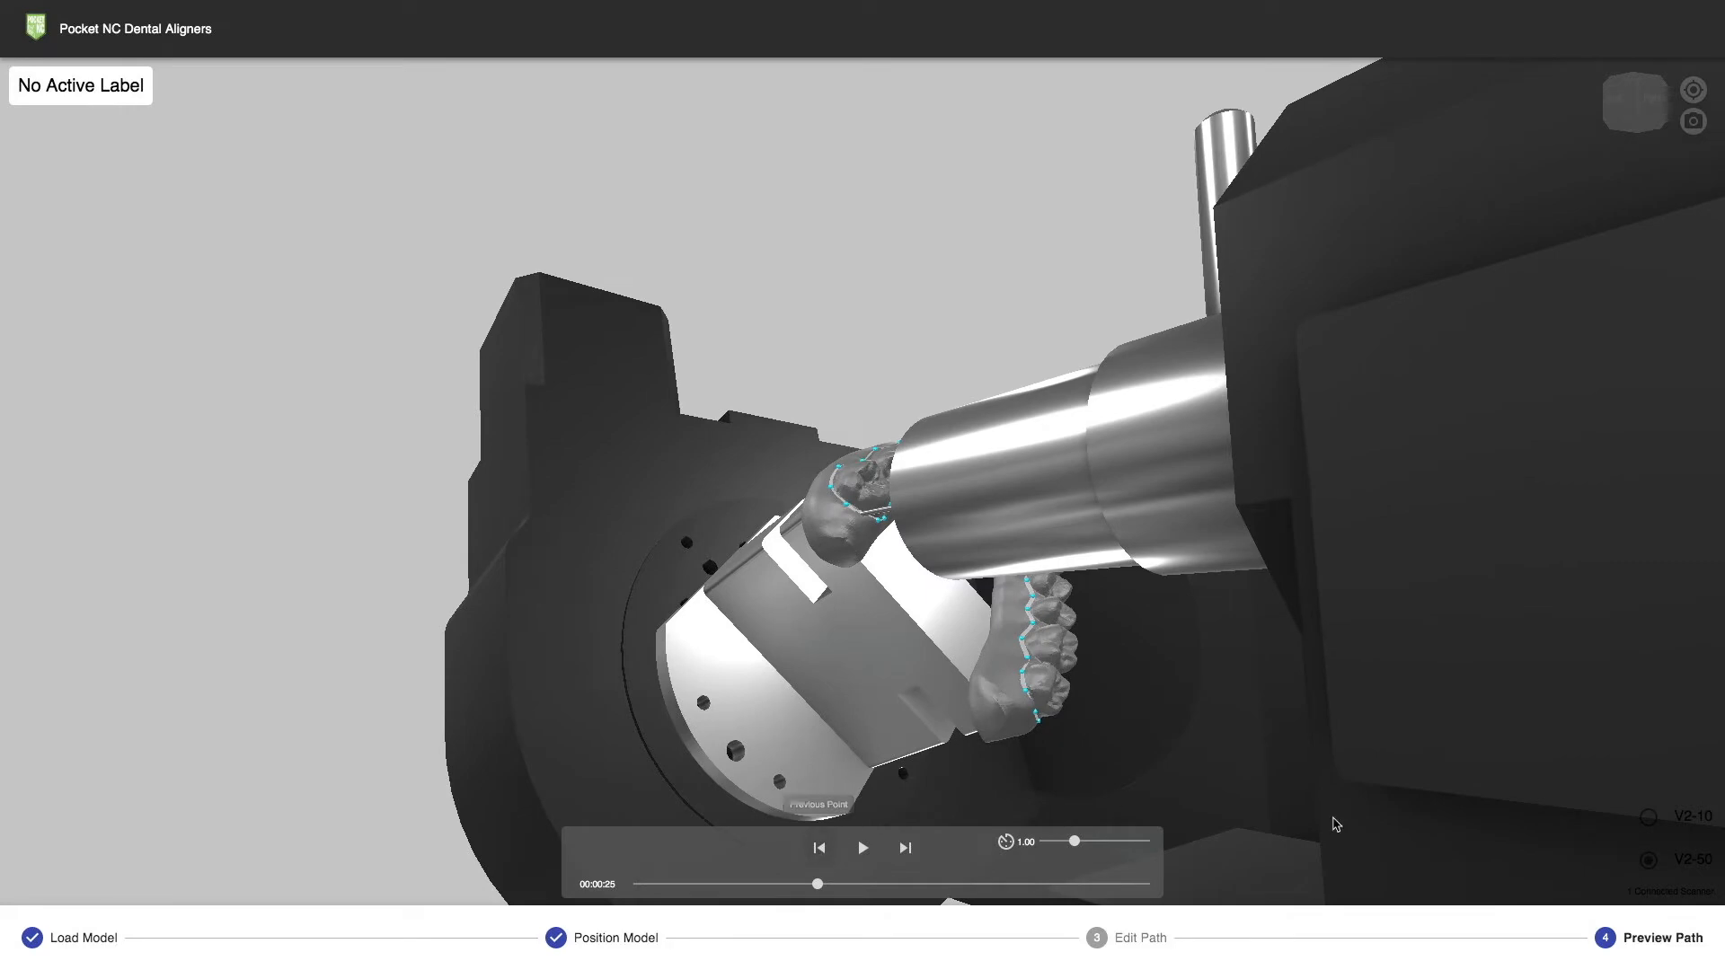
# - Examine the selected point below the rearmost molar in the editor and in a close-up preview, ending in path editing
pyautogui.click(1142, 954)
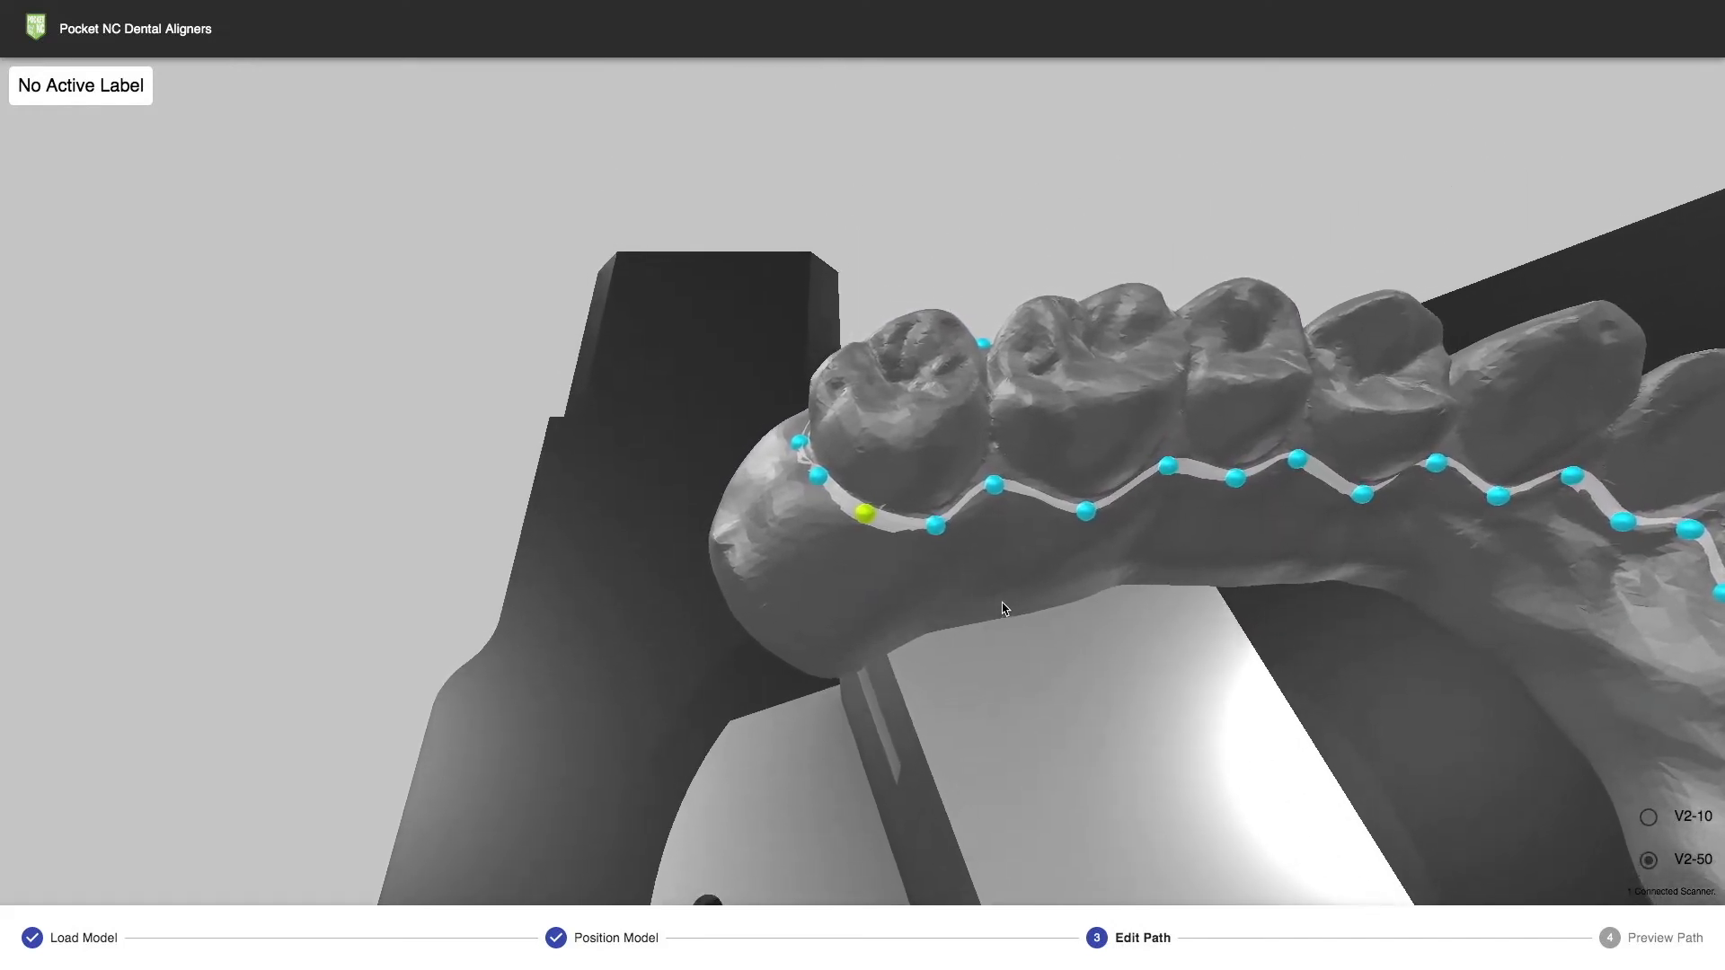
pyautogui.click(1627, 925)
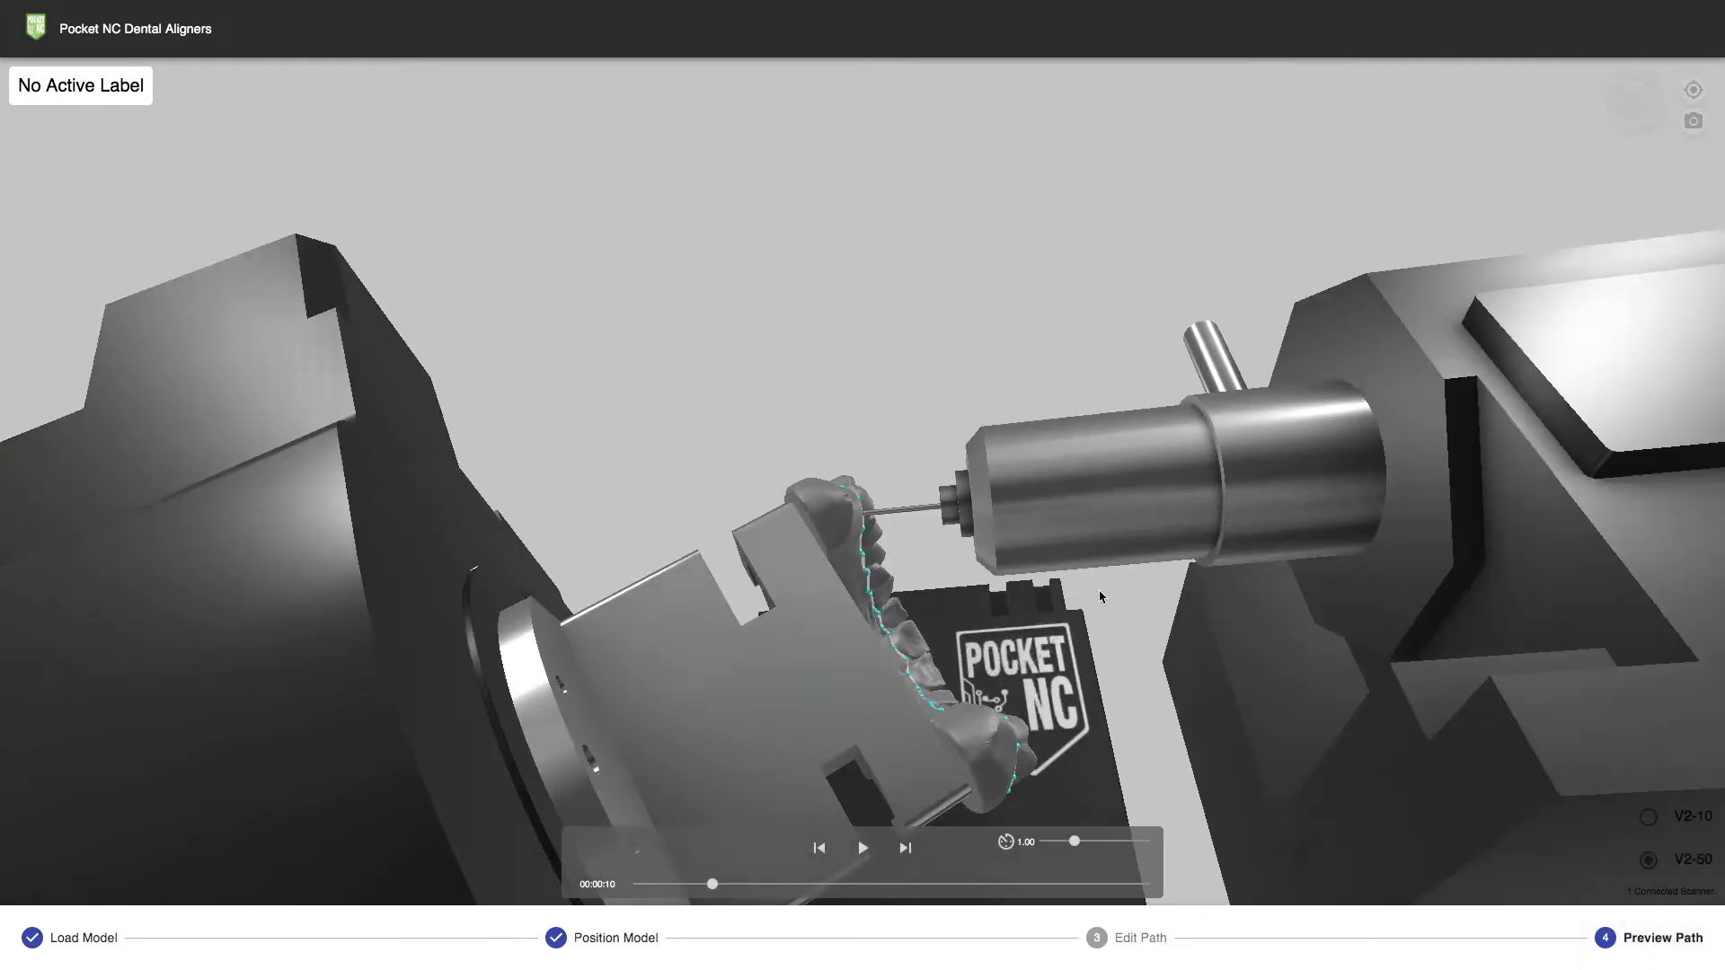
pyautogui.moveTo(1100, 597); pyautogui.dragTo(1001, 652)
pyautogui.scroll(5, 1001, 652)
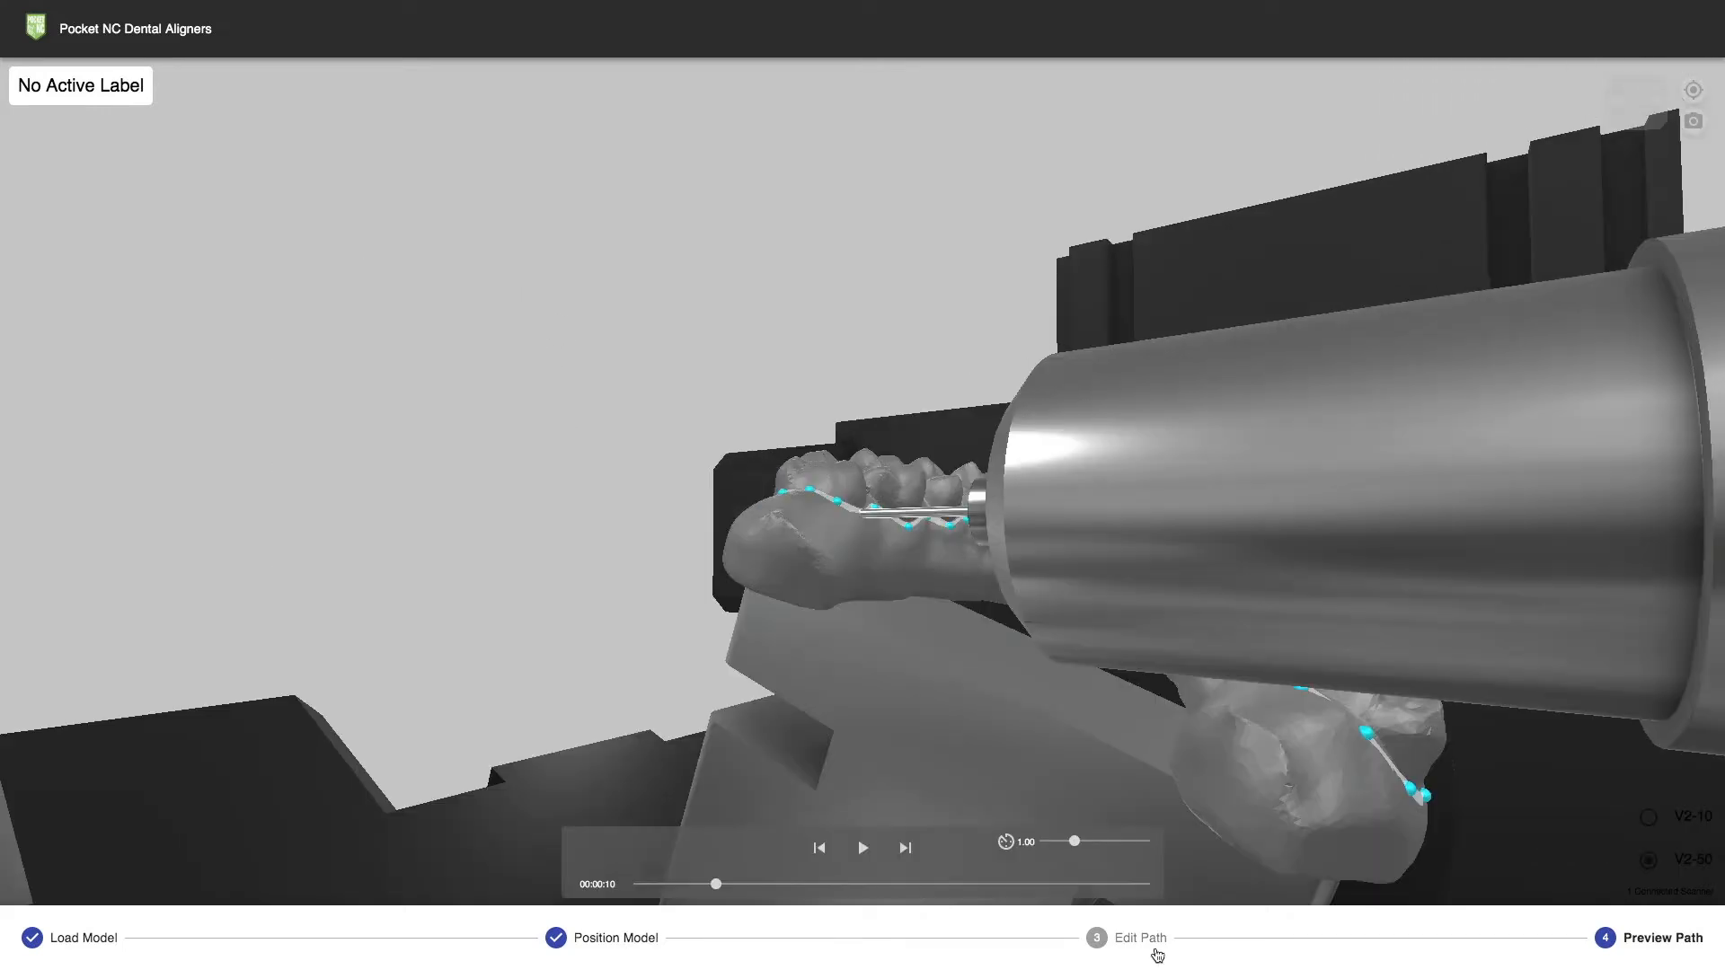
pyautogui.click(1134, 938)
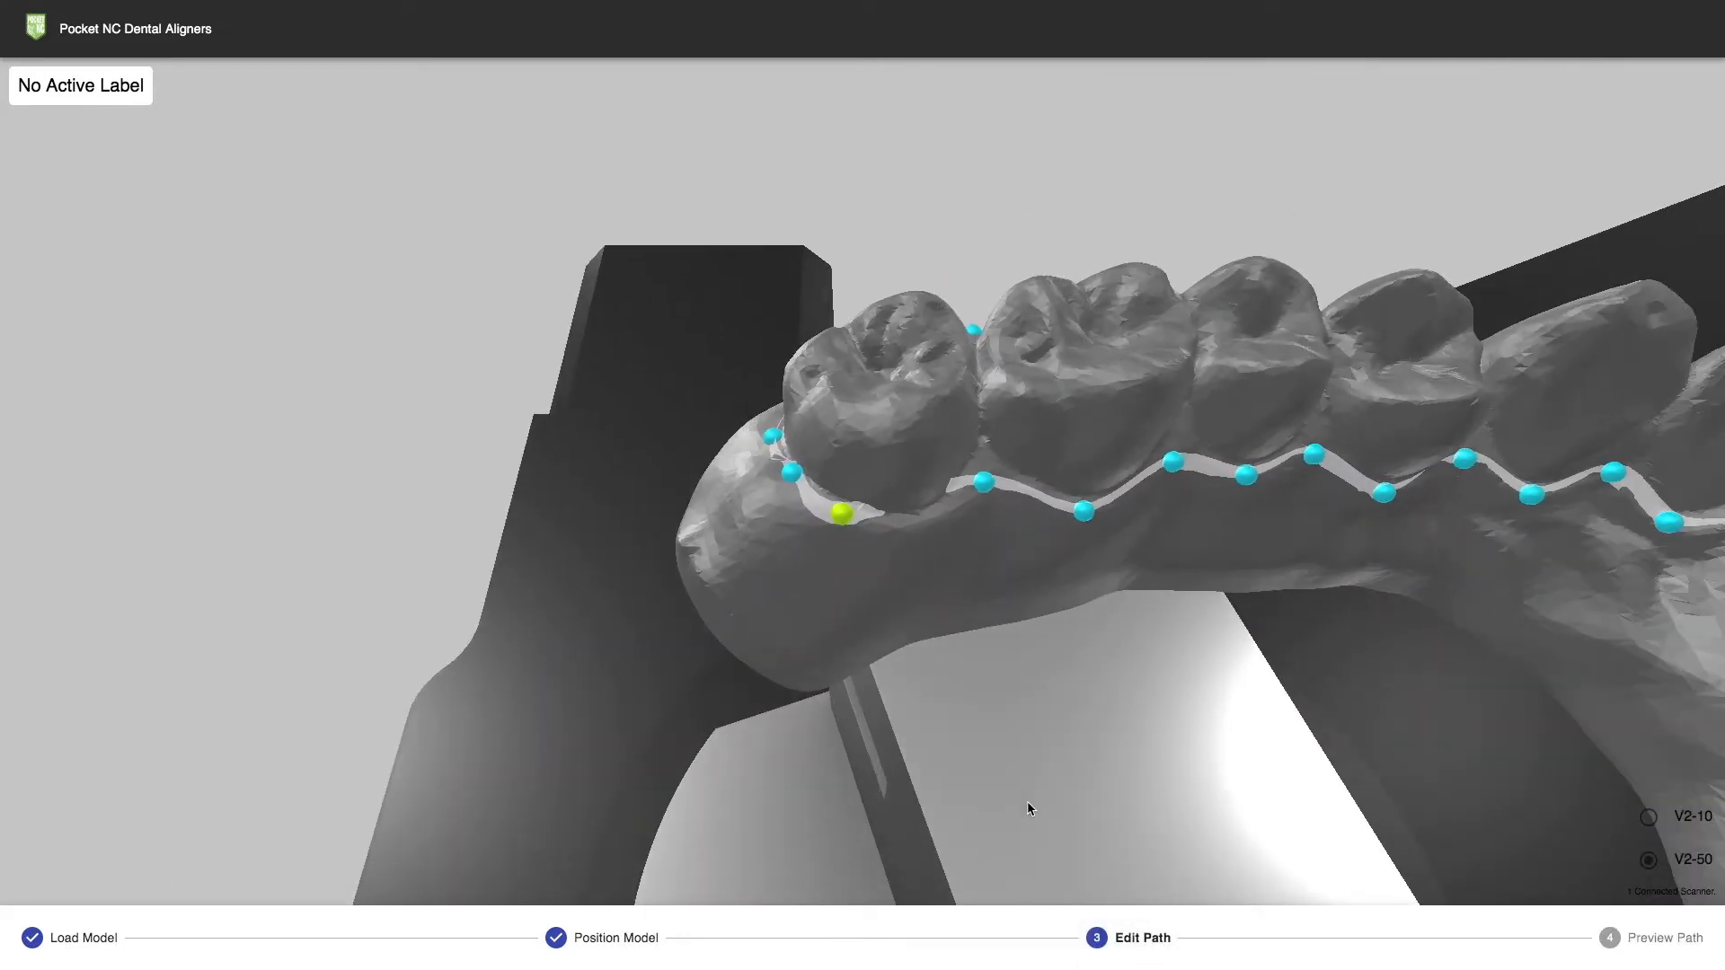
# - Place path points on the gum line below the rearmost molar and in the gap before the next molar
pyautogui.click(925, 526)
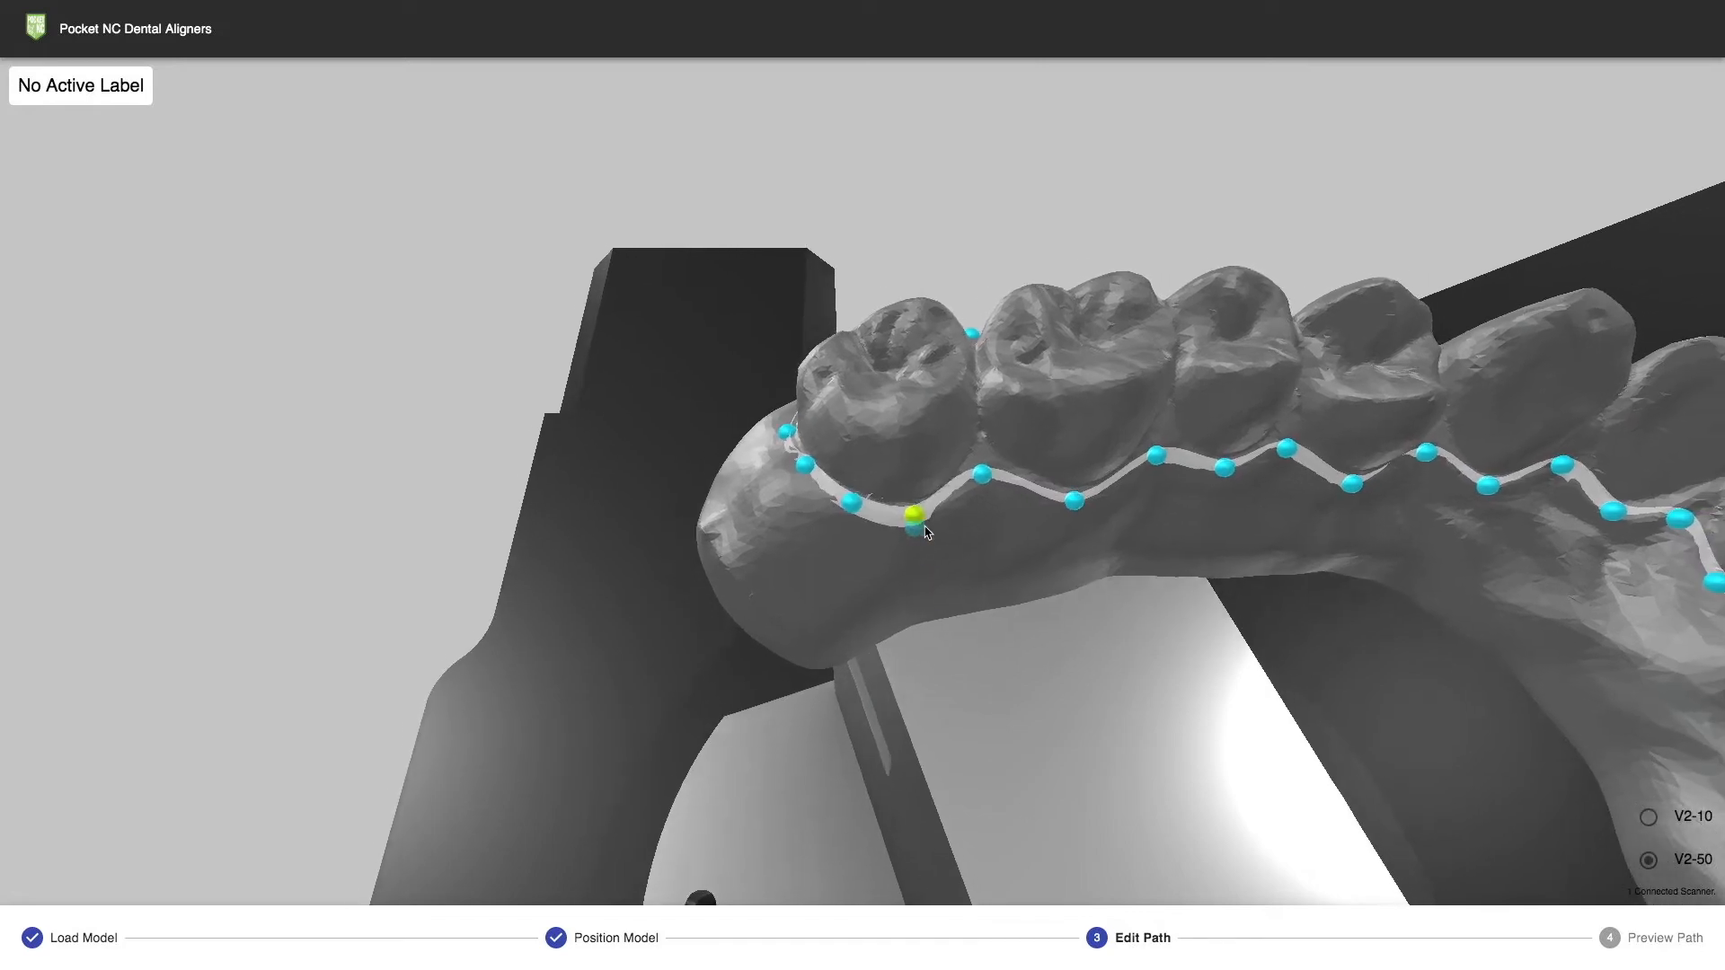
pyautogui.click(933, 476)
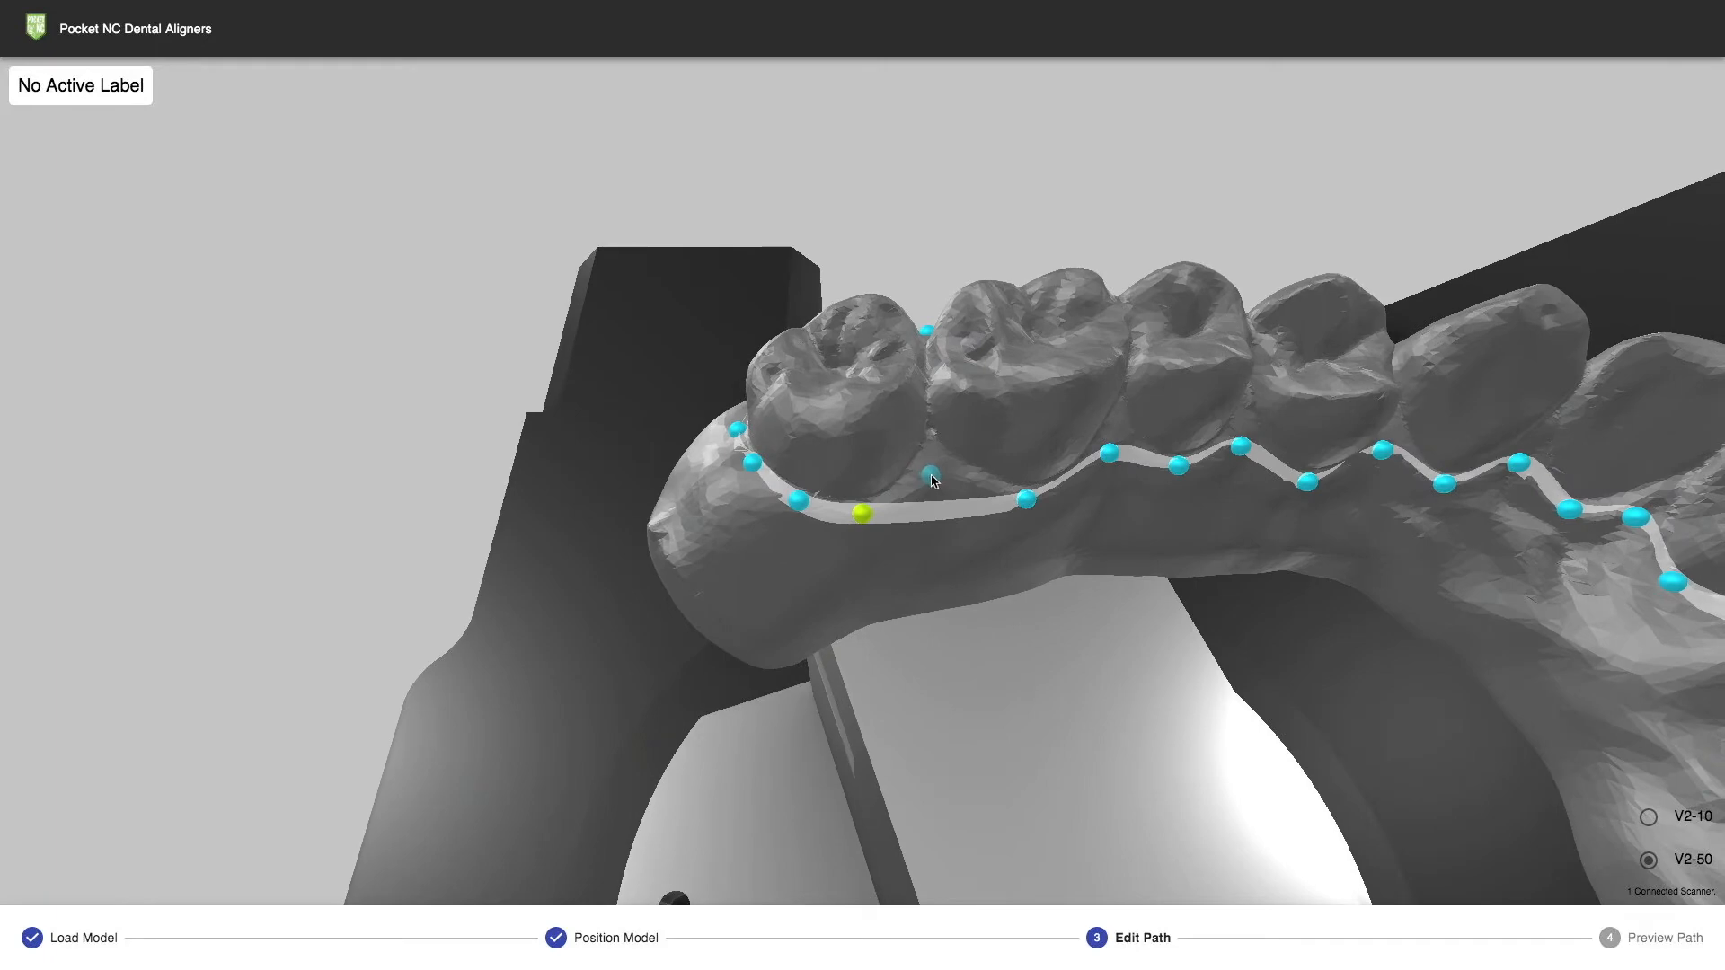
pyautogui.click(930, 484)
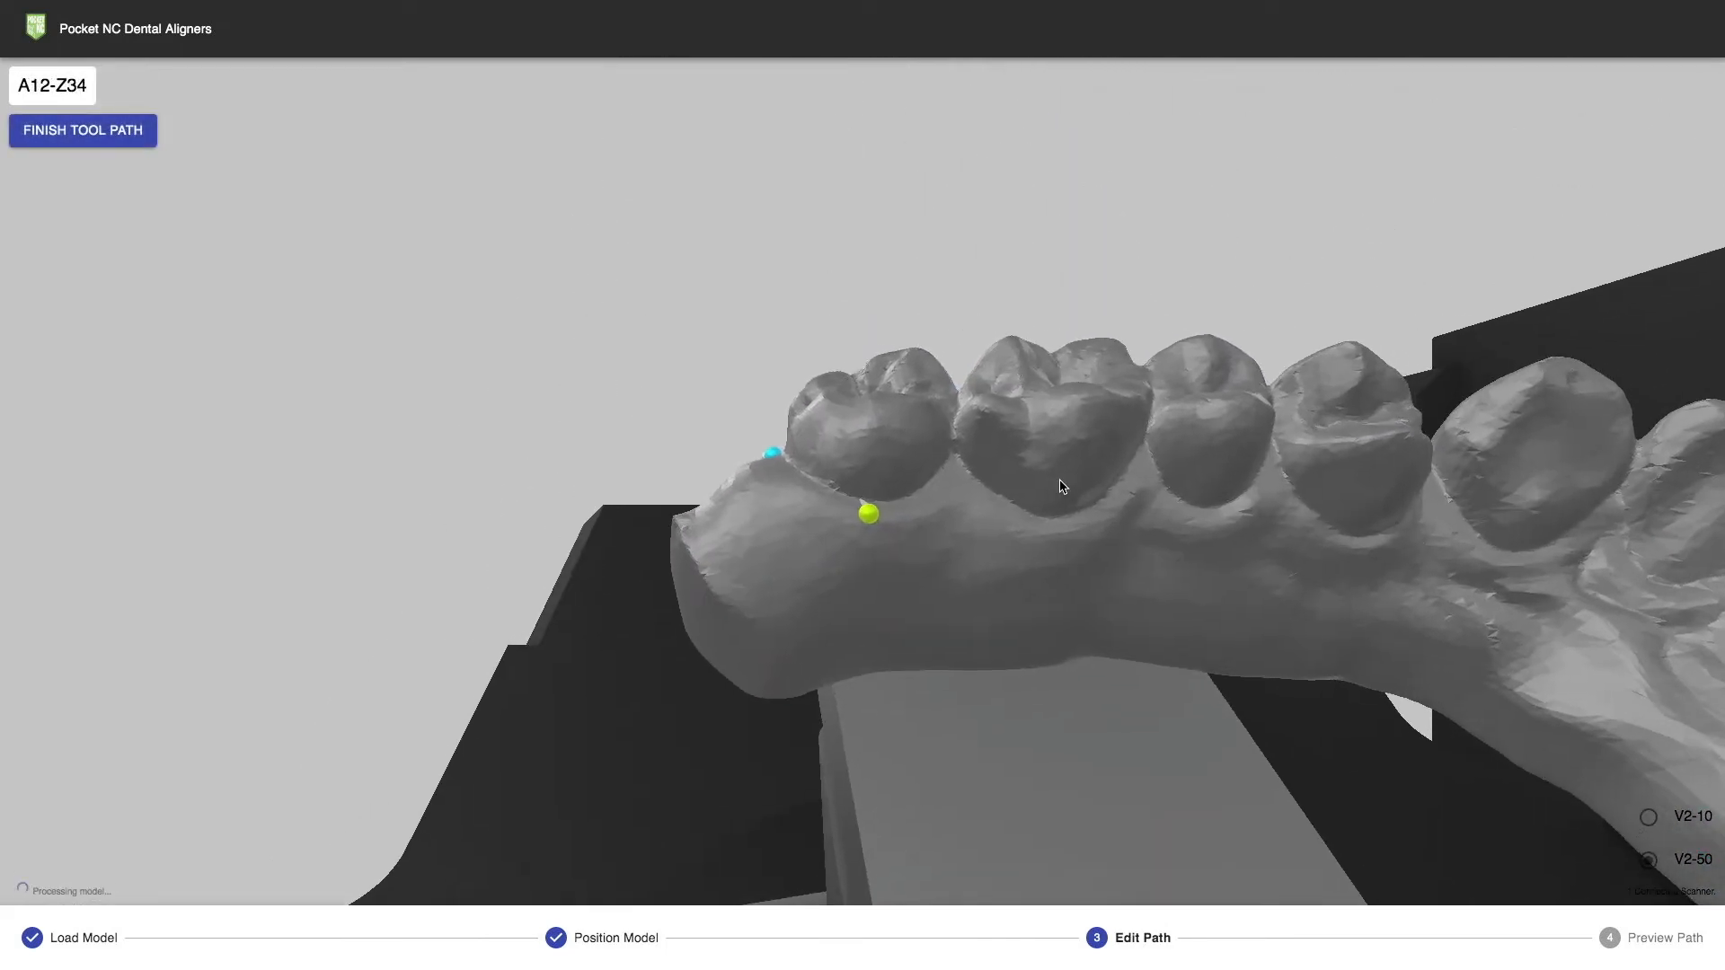
# - Retilt the tool at the inner gum-line point below the rearmost molar on model A12-Z34, comparing the angles in the path preview
pyautogui.click(1665, 940)
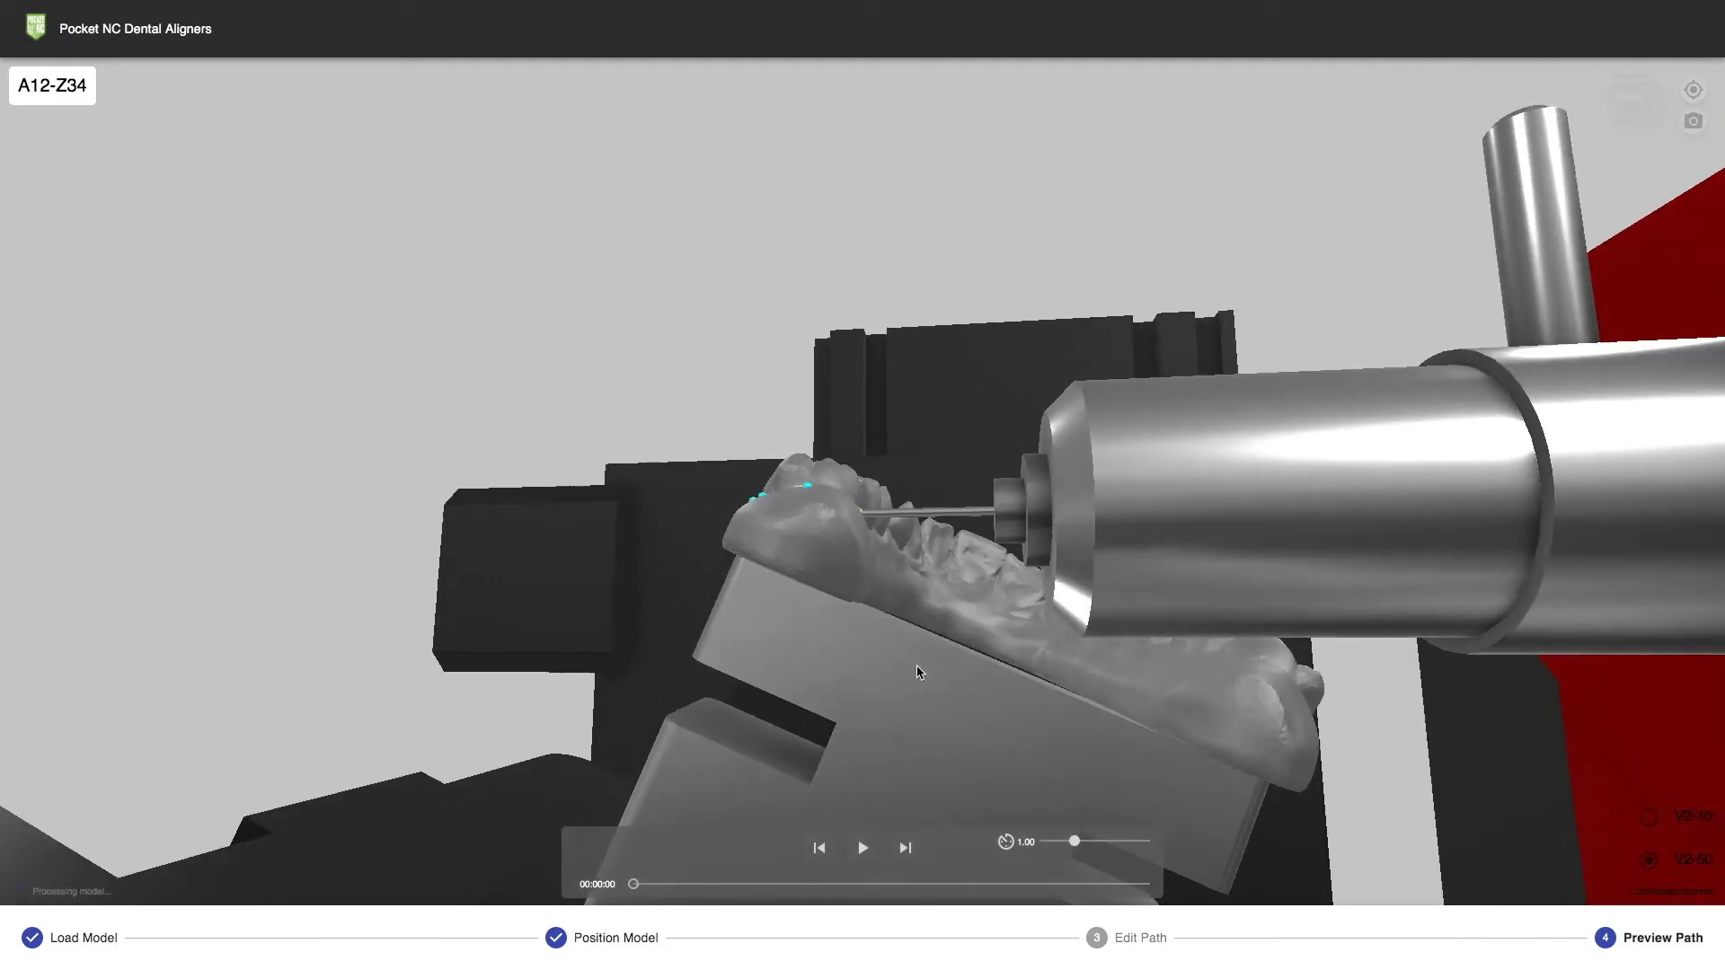
pyautogui.click(1141, 938)
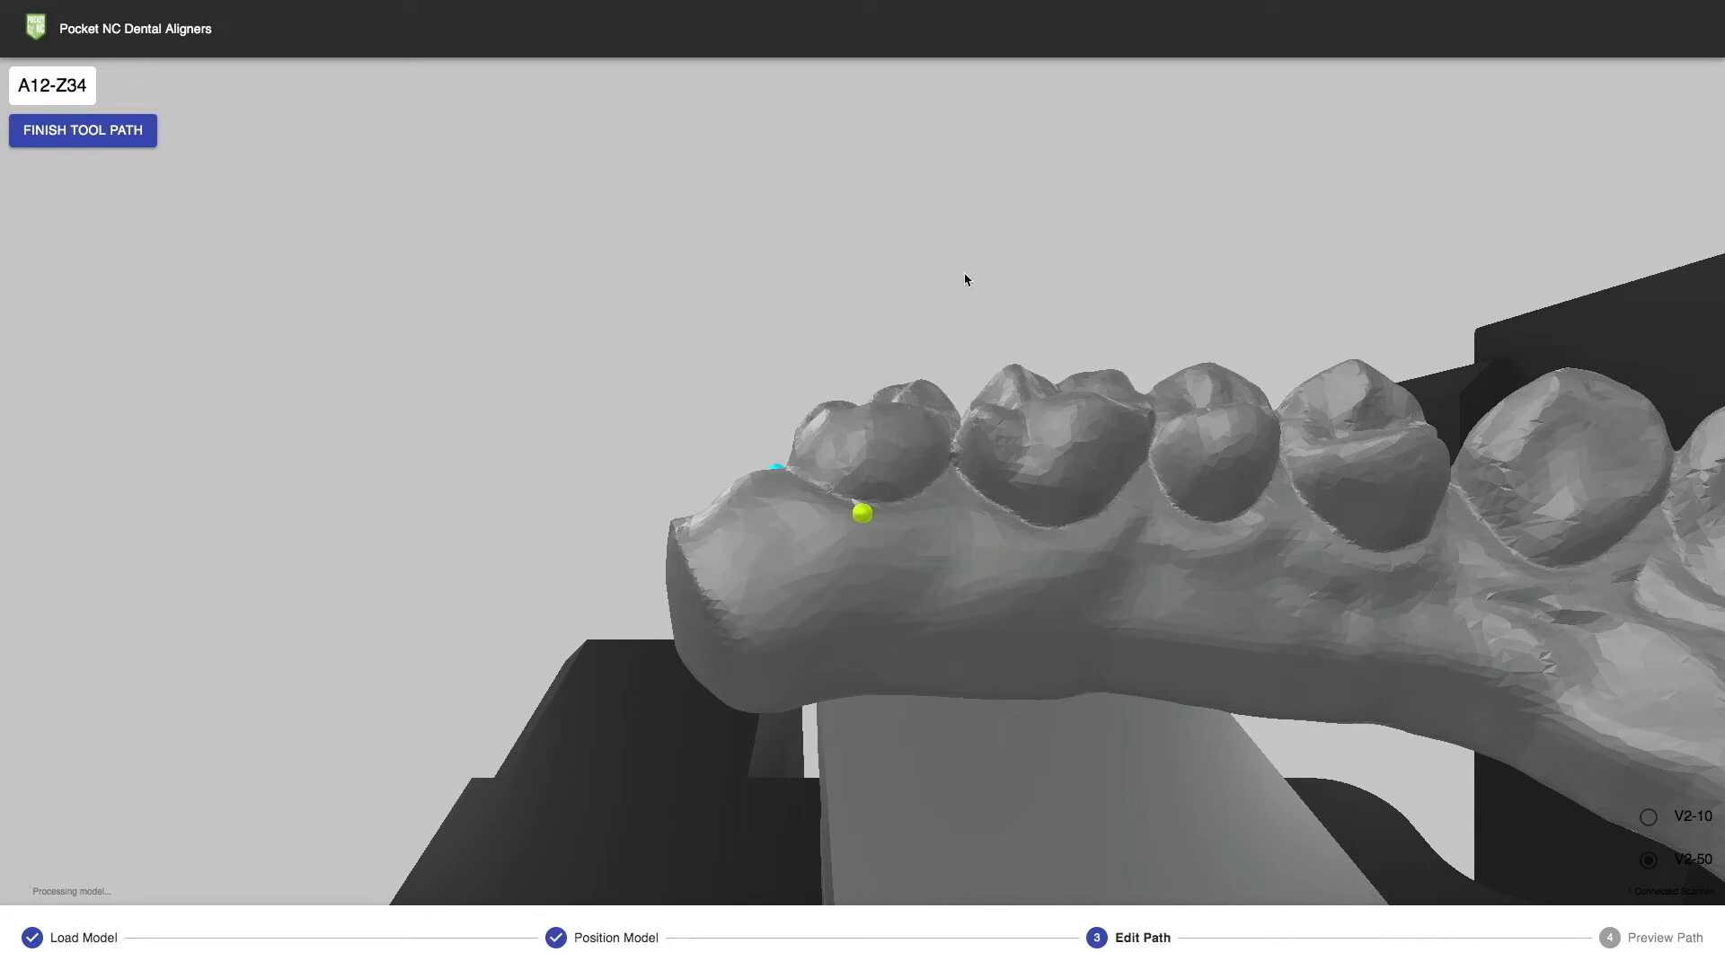
pyautogui.moveTo(960, 261); pyautogui.dragTo(976, 353)
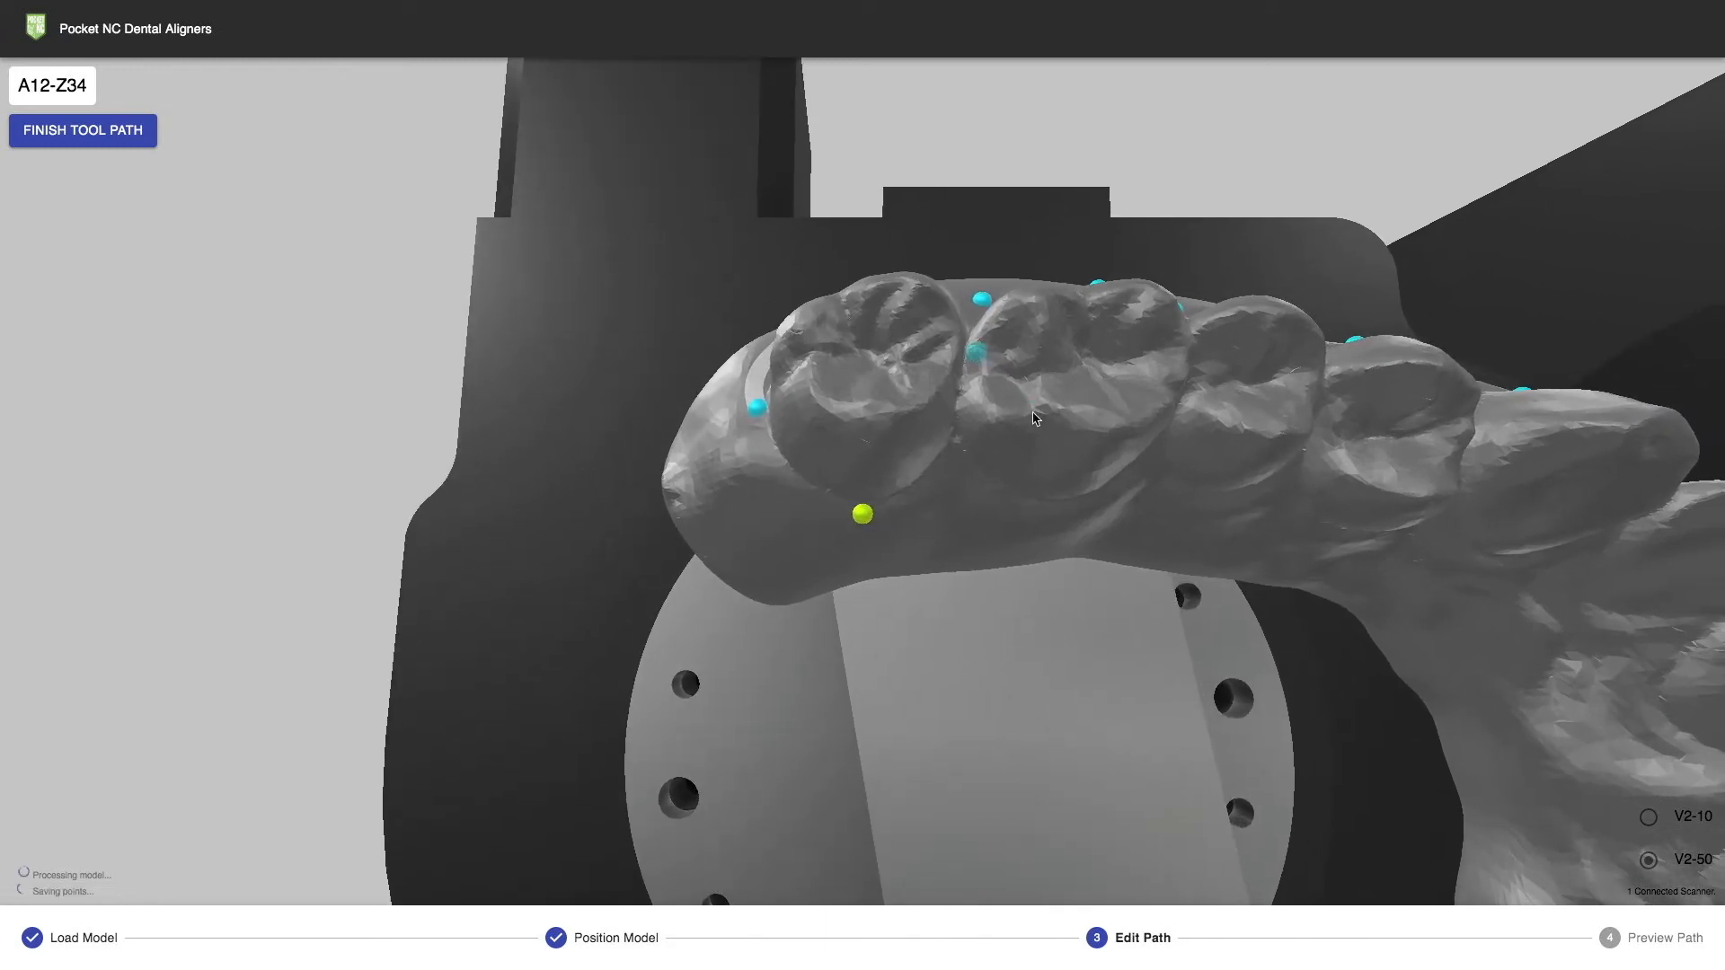
pyautogui.click(1626, 957)
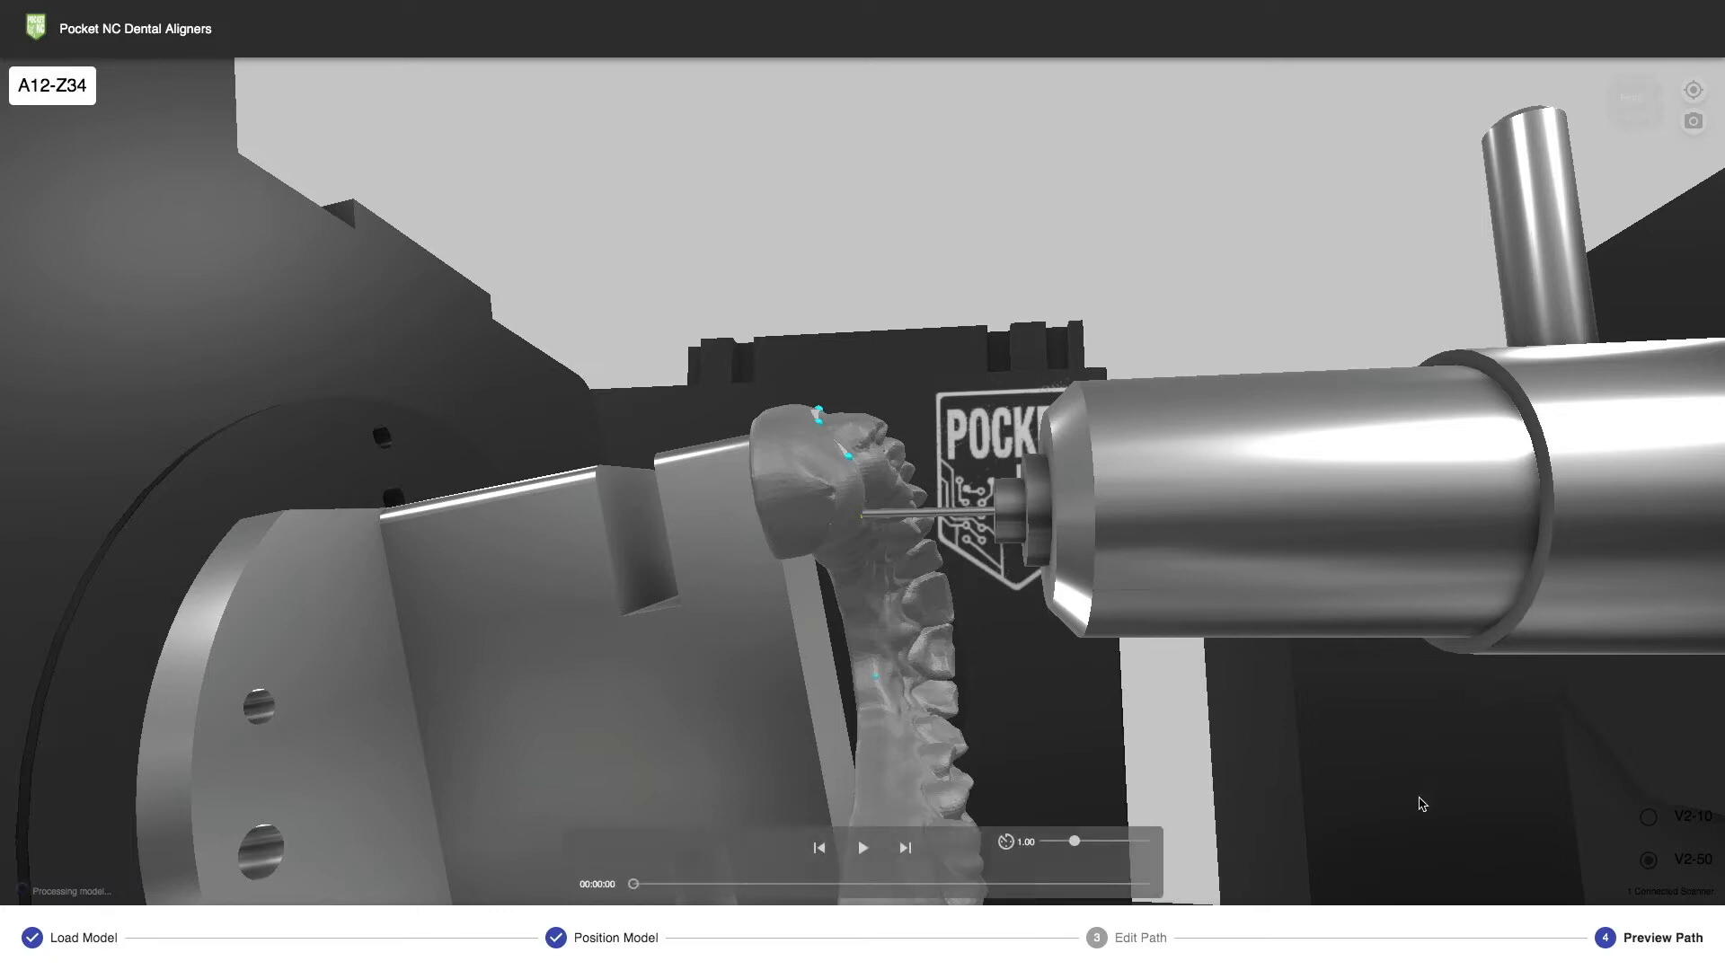
pyautogui.click(1159, 937)
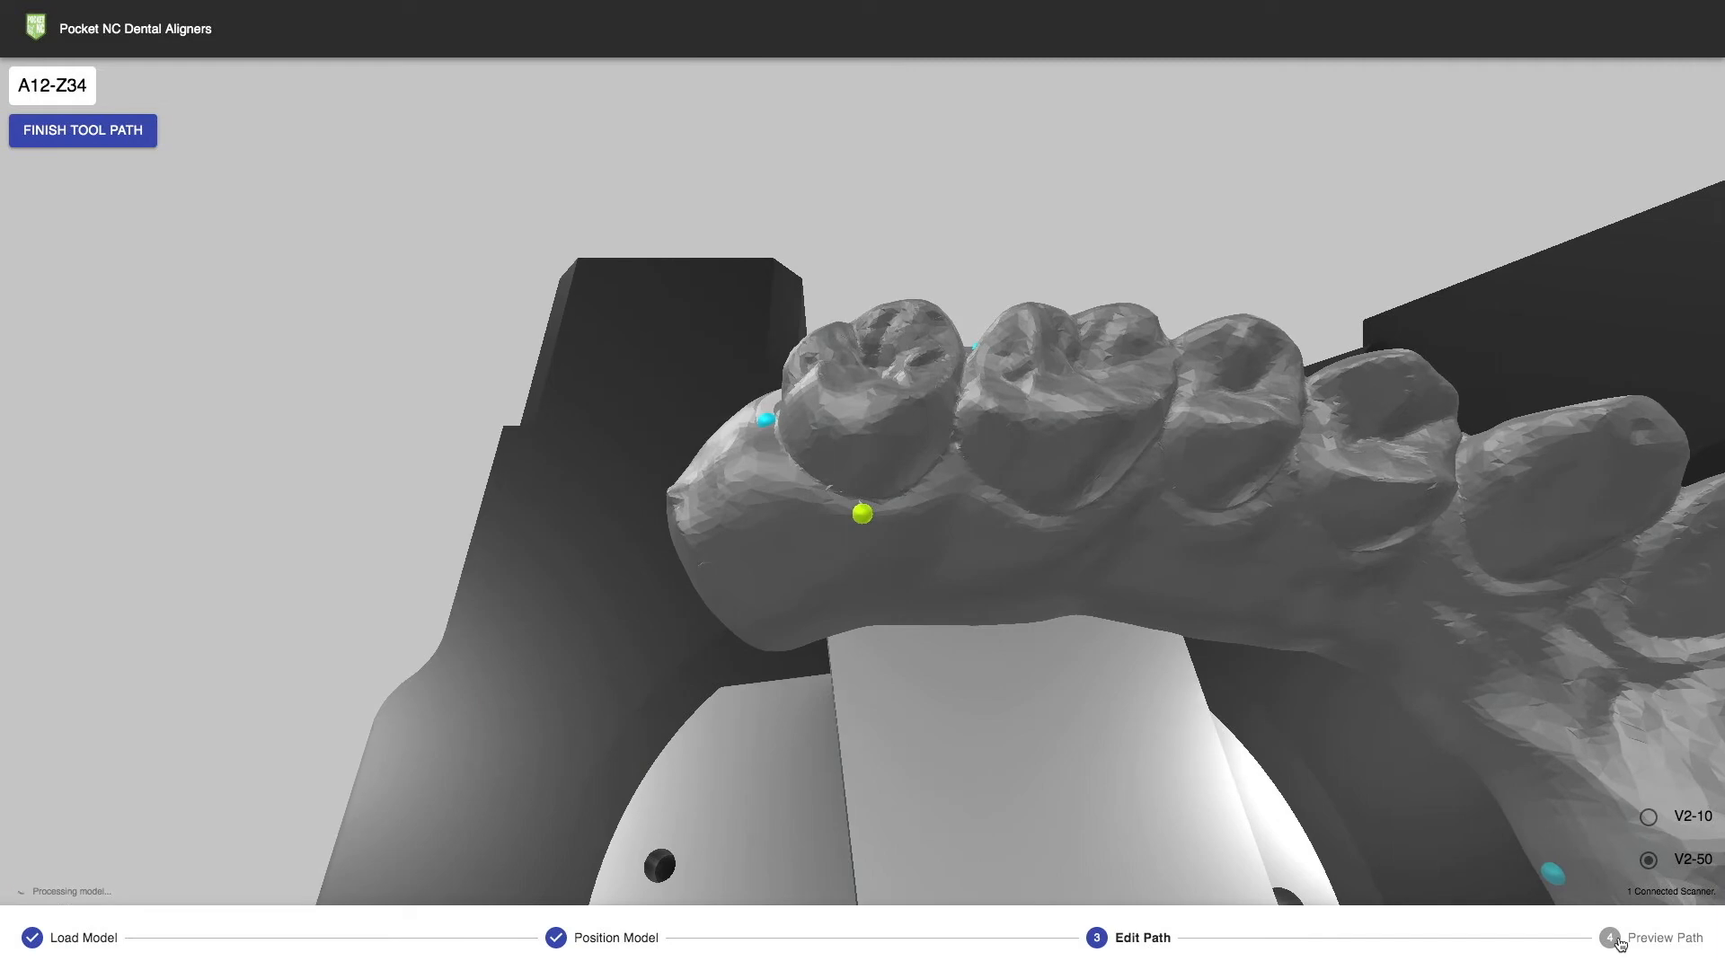
pyautogui.click(1613, 938)
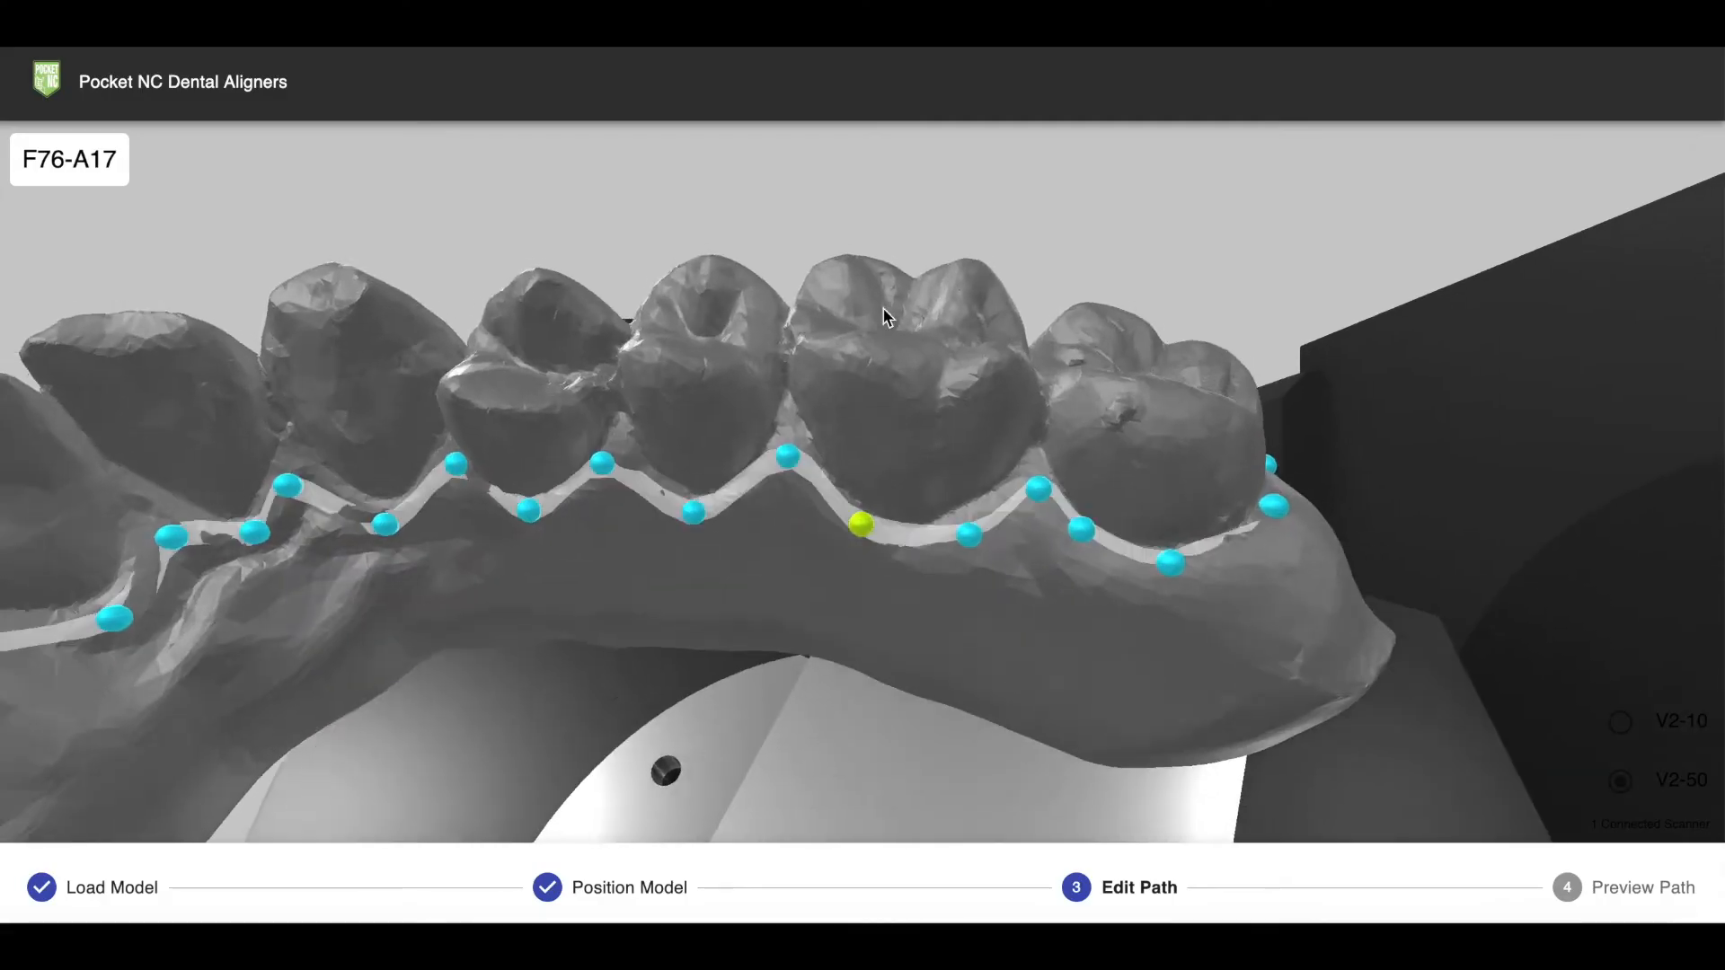
# - Select the inner gum-line points on model F76-A17 from below the second molar to the rearmost molar, examining the tool angle at each
pyautogui.click(936, 531)
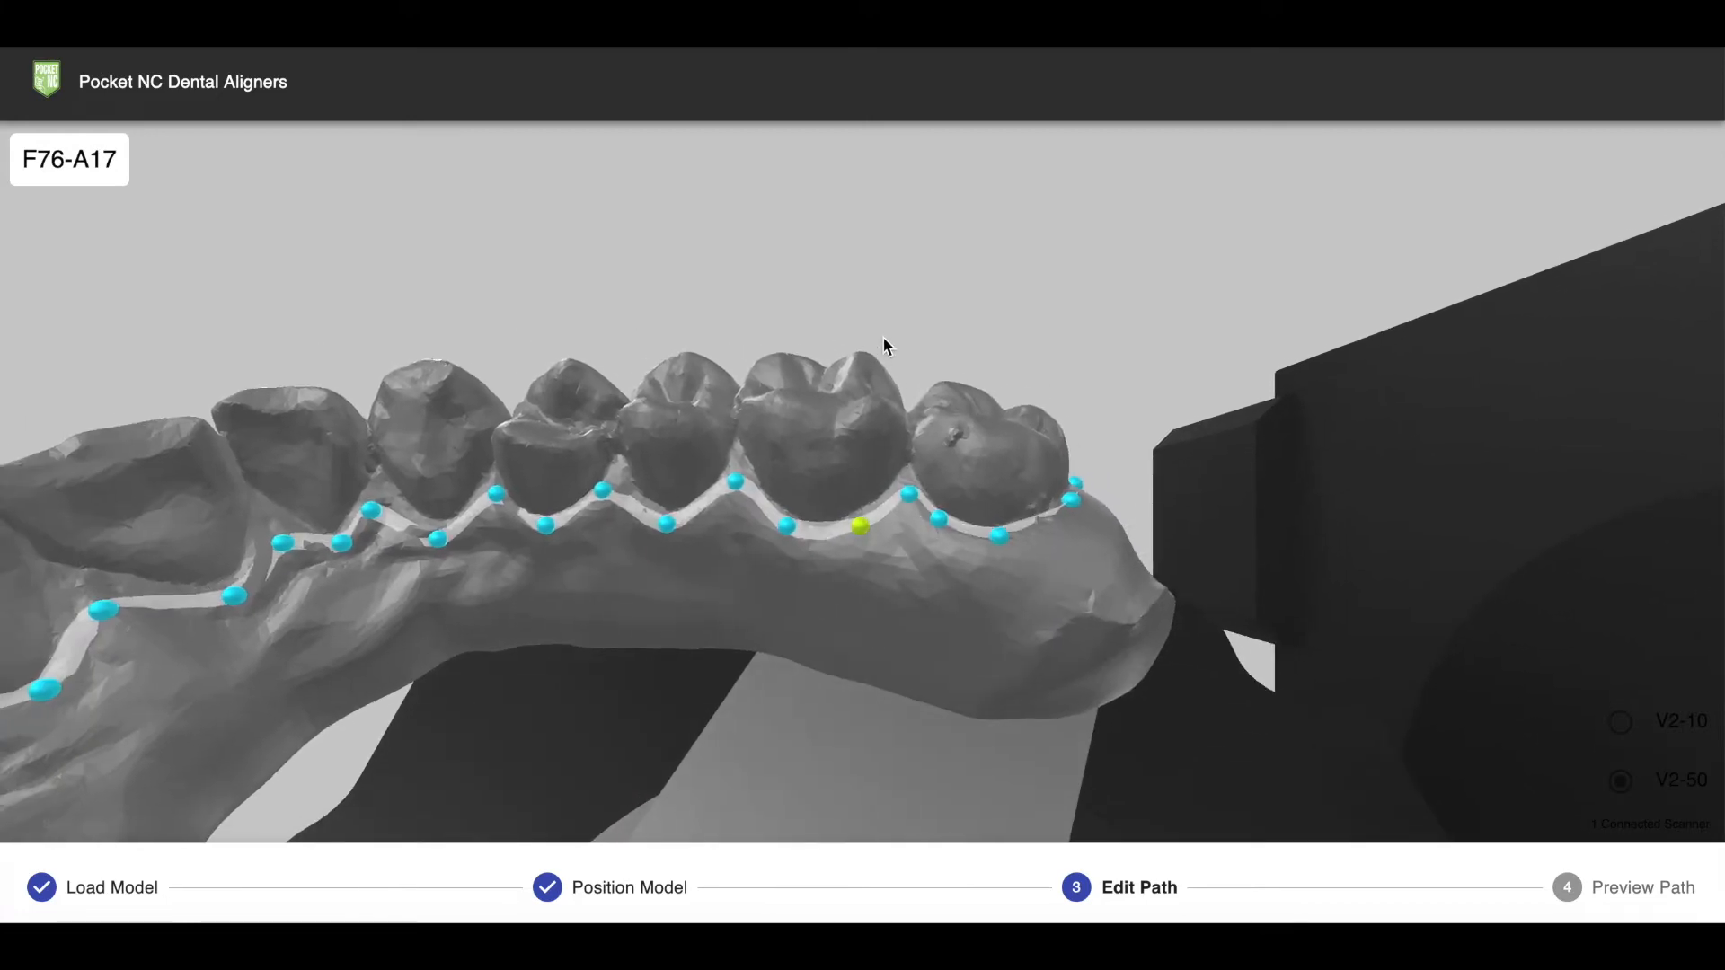
pyautogui.click(911, 495)
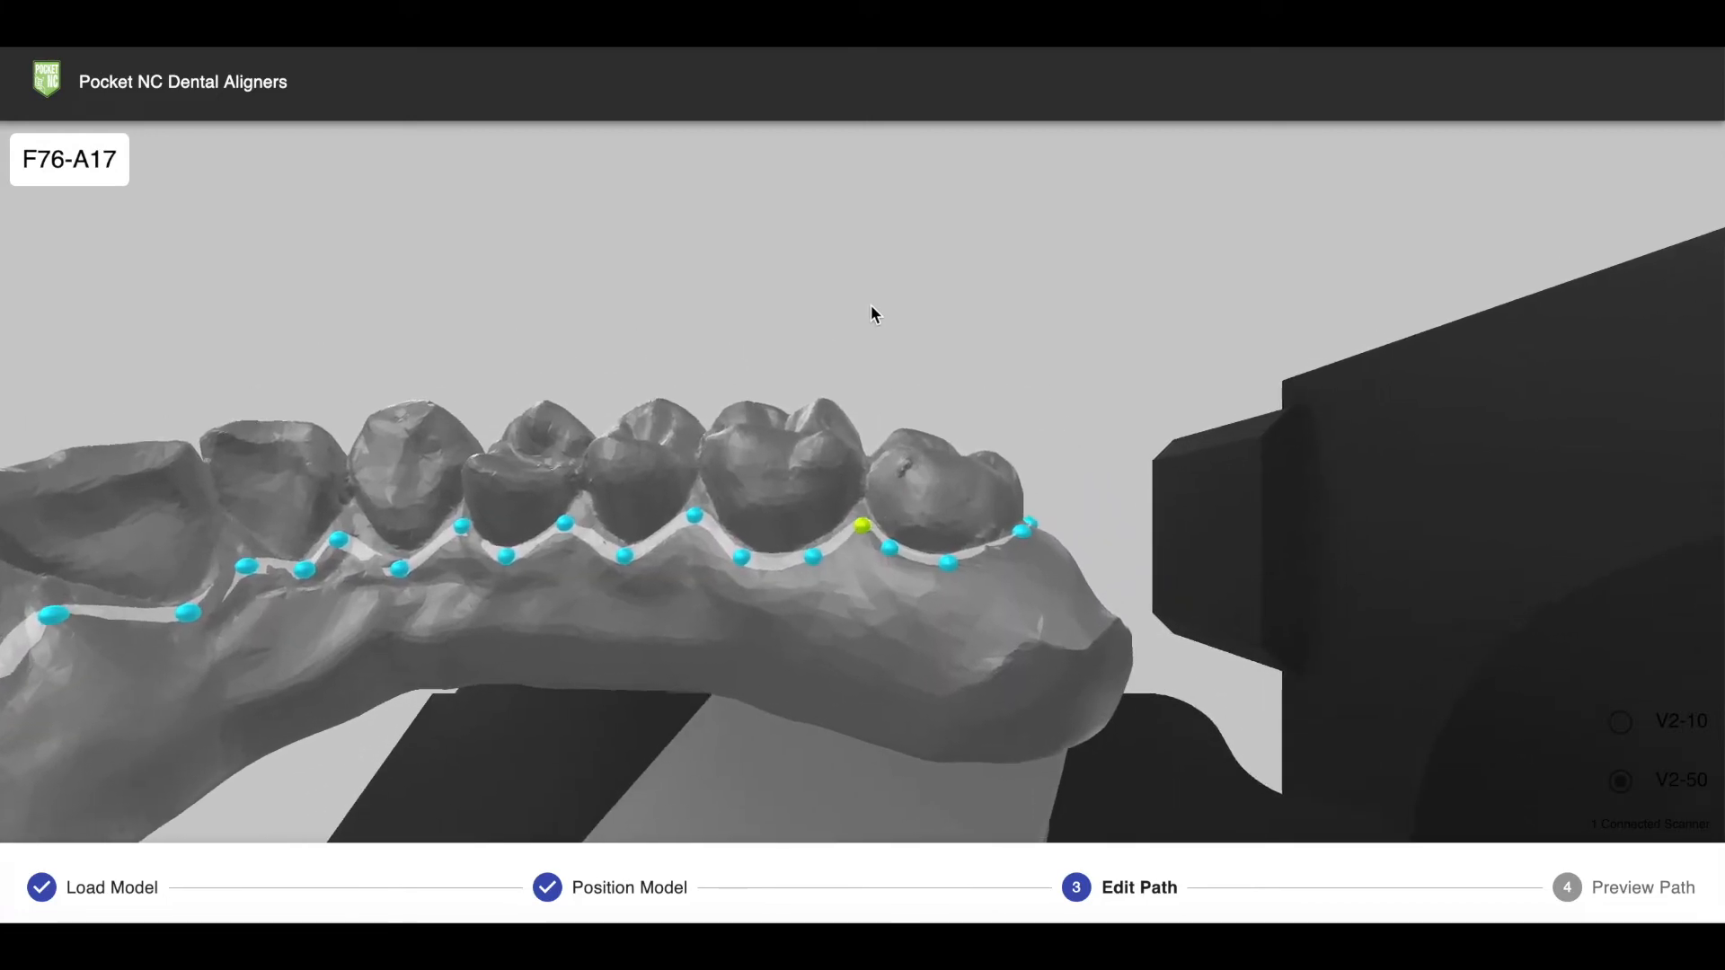
pyautogui.click(890, 555)
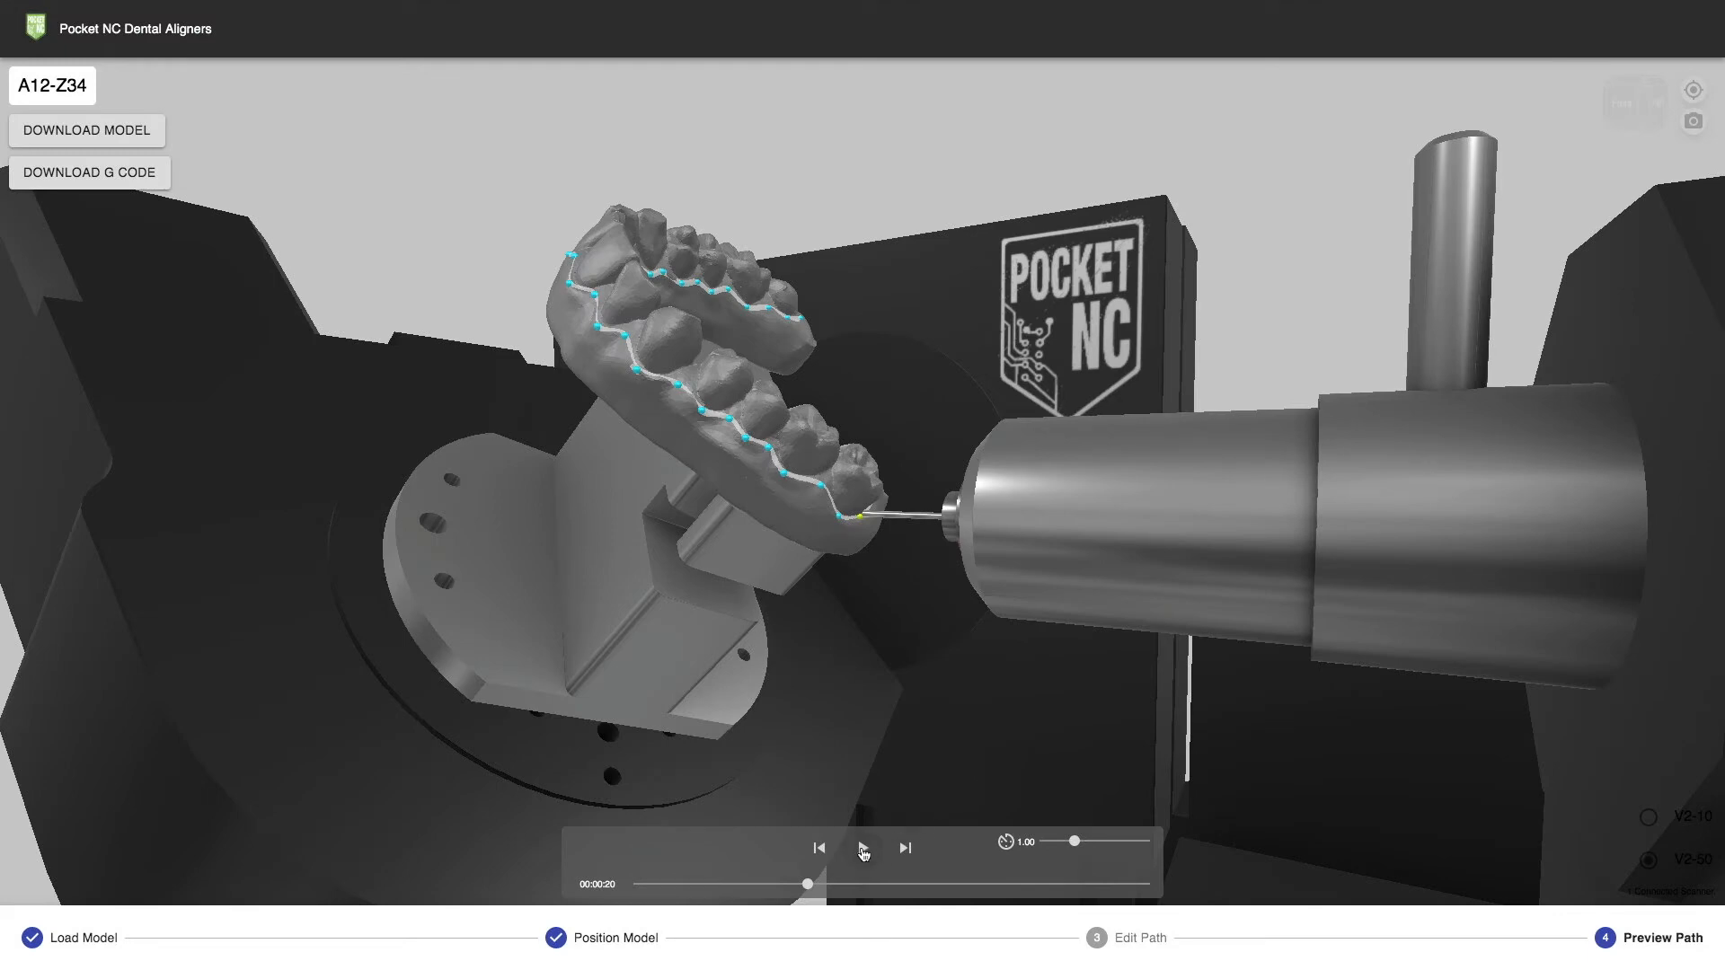
# - Play the A12-Z34 path preview and examine the spindle's clearance around the model from several angles
pyautogui.click(863, 849)
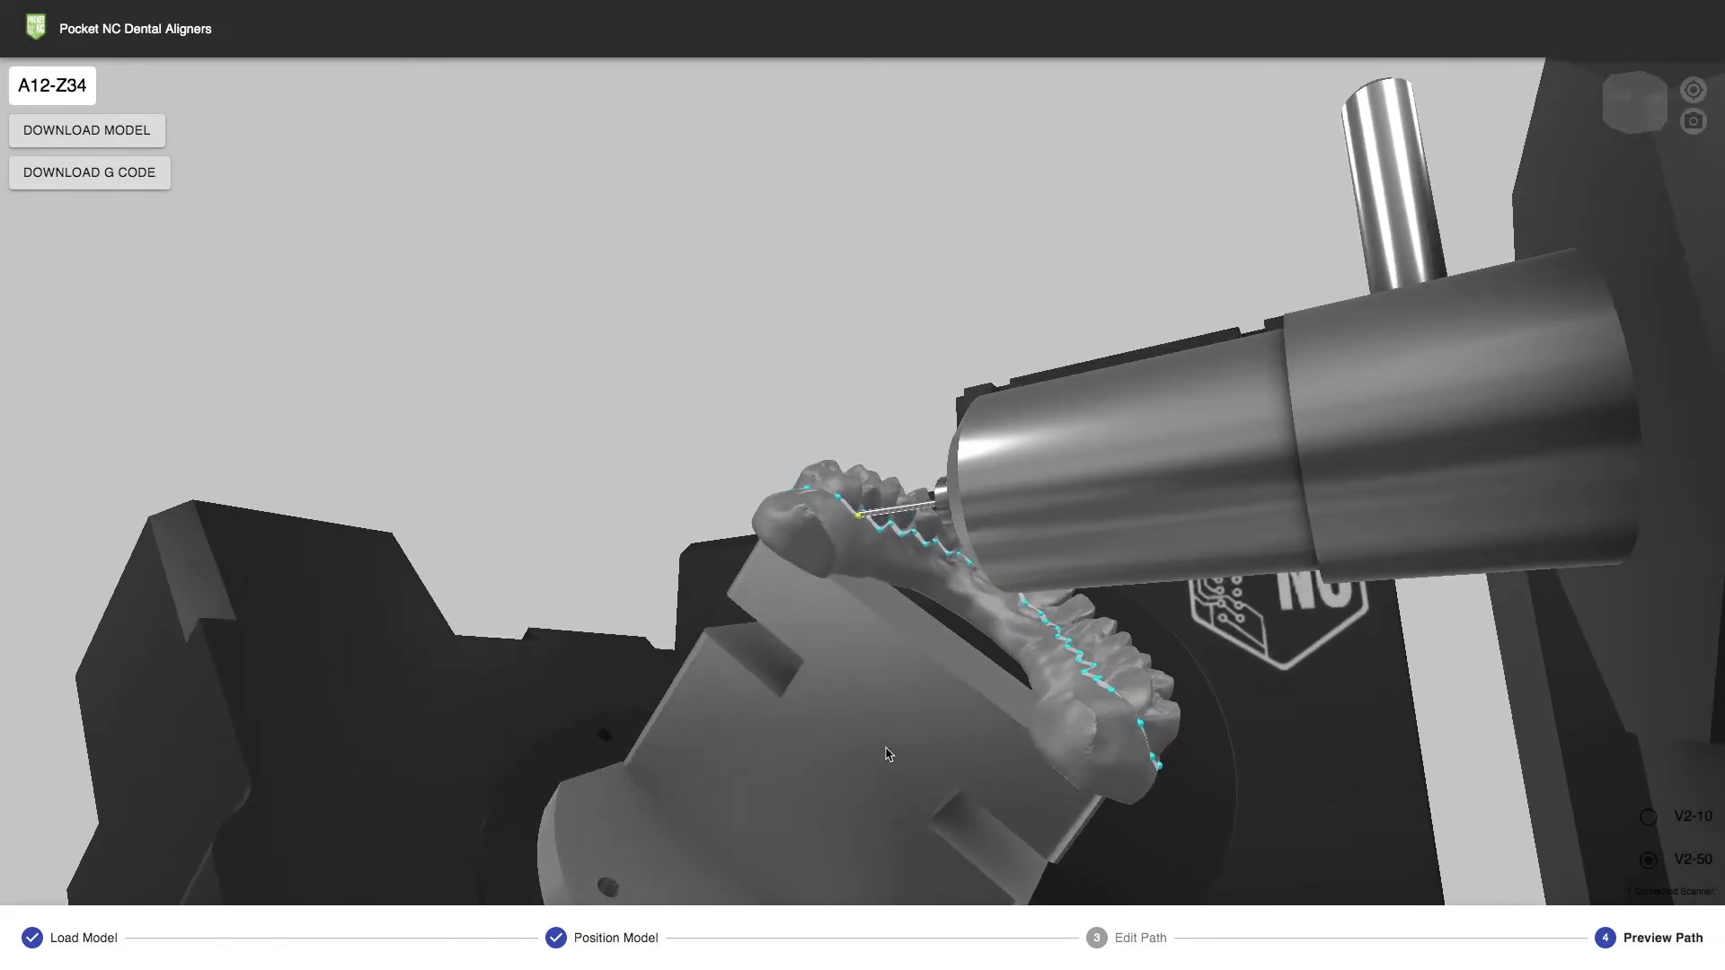
pyautogui.moveTo(854, 750); pyautogui.dragTo(918, 768)
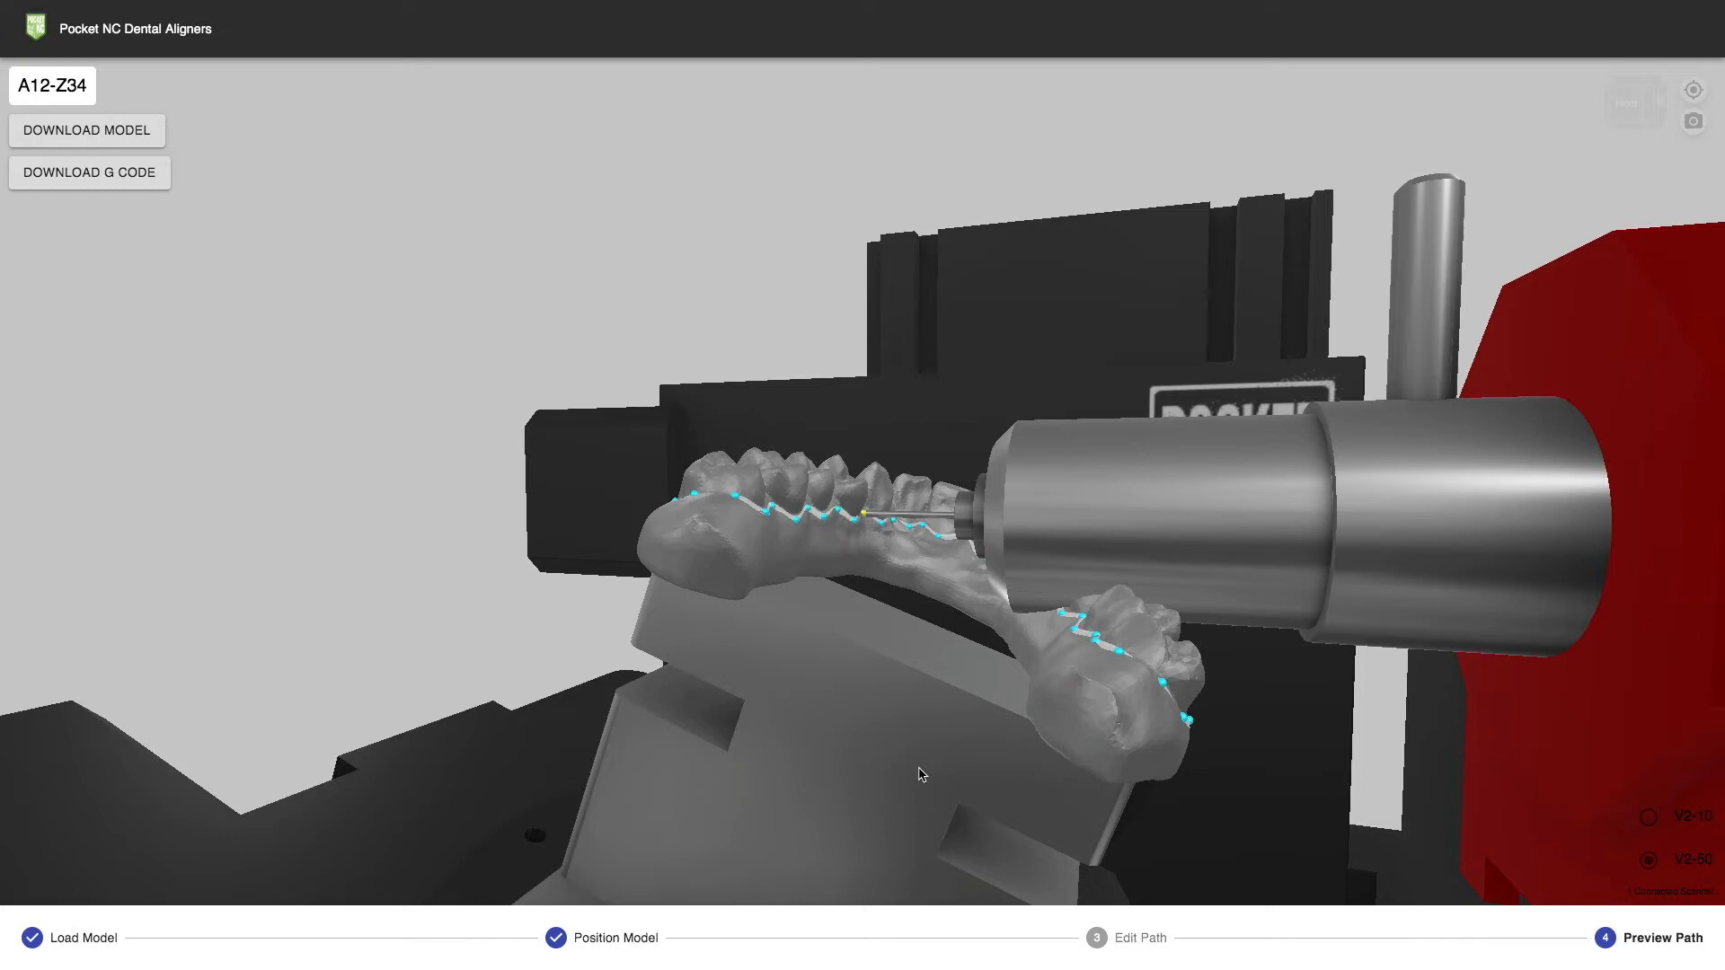
pyautogui.moveTo(921, 775); pyautogui.dragTo(863, 854)
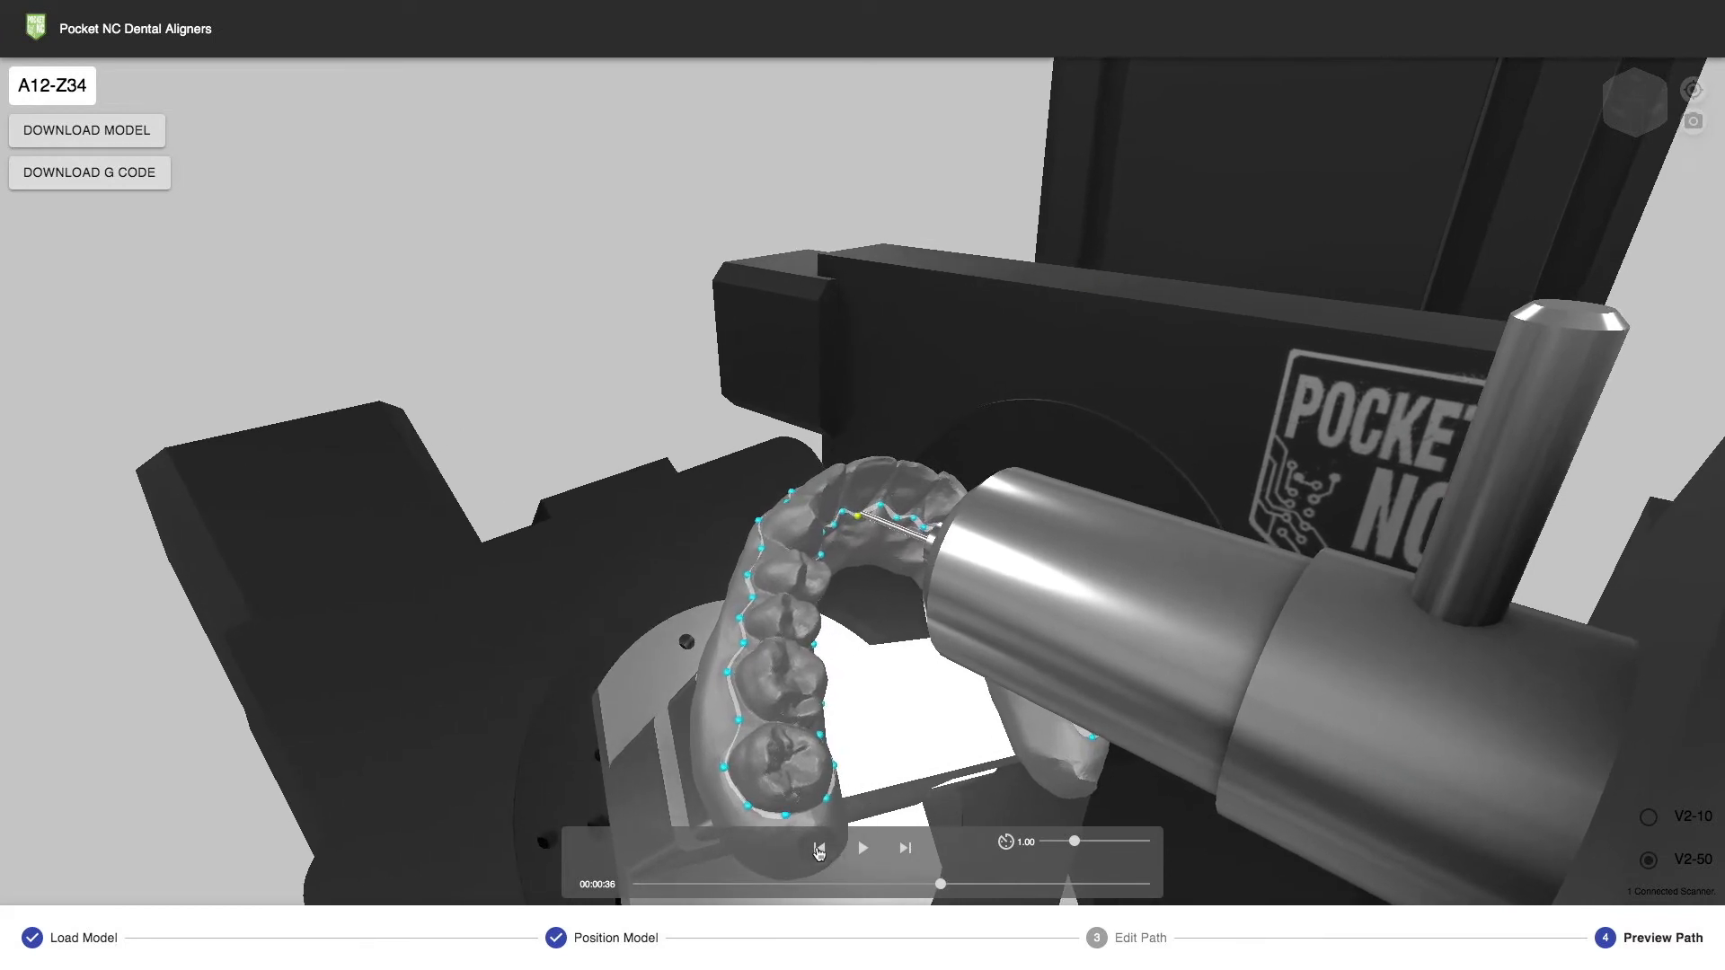
# - Step the paused preview back through the previous path points and forward again to compare the tool angles between neighbouring points
pyautogui.click(818, 850)
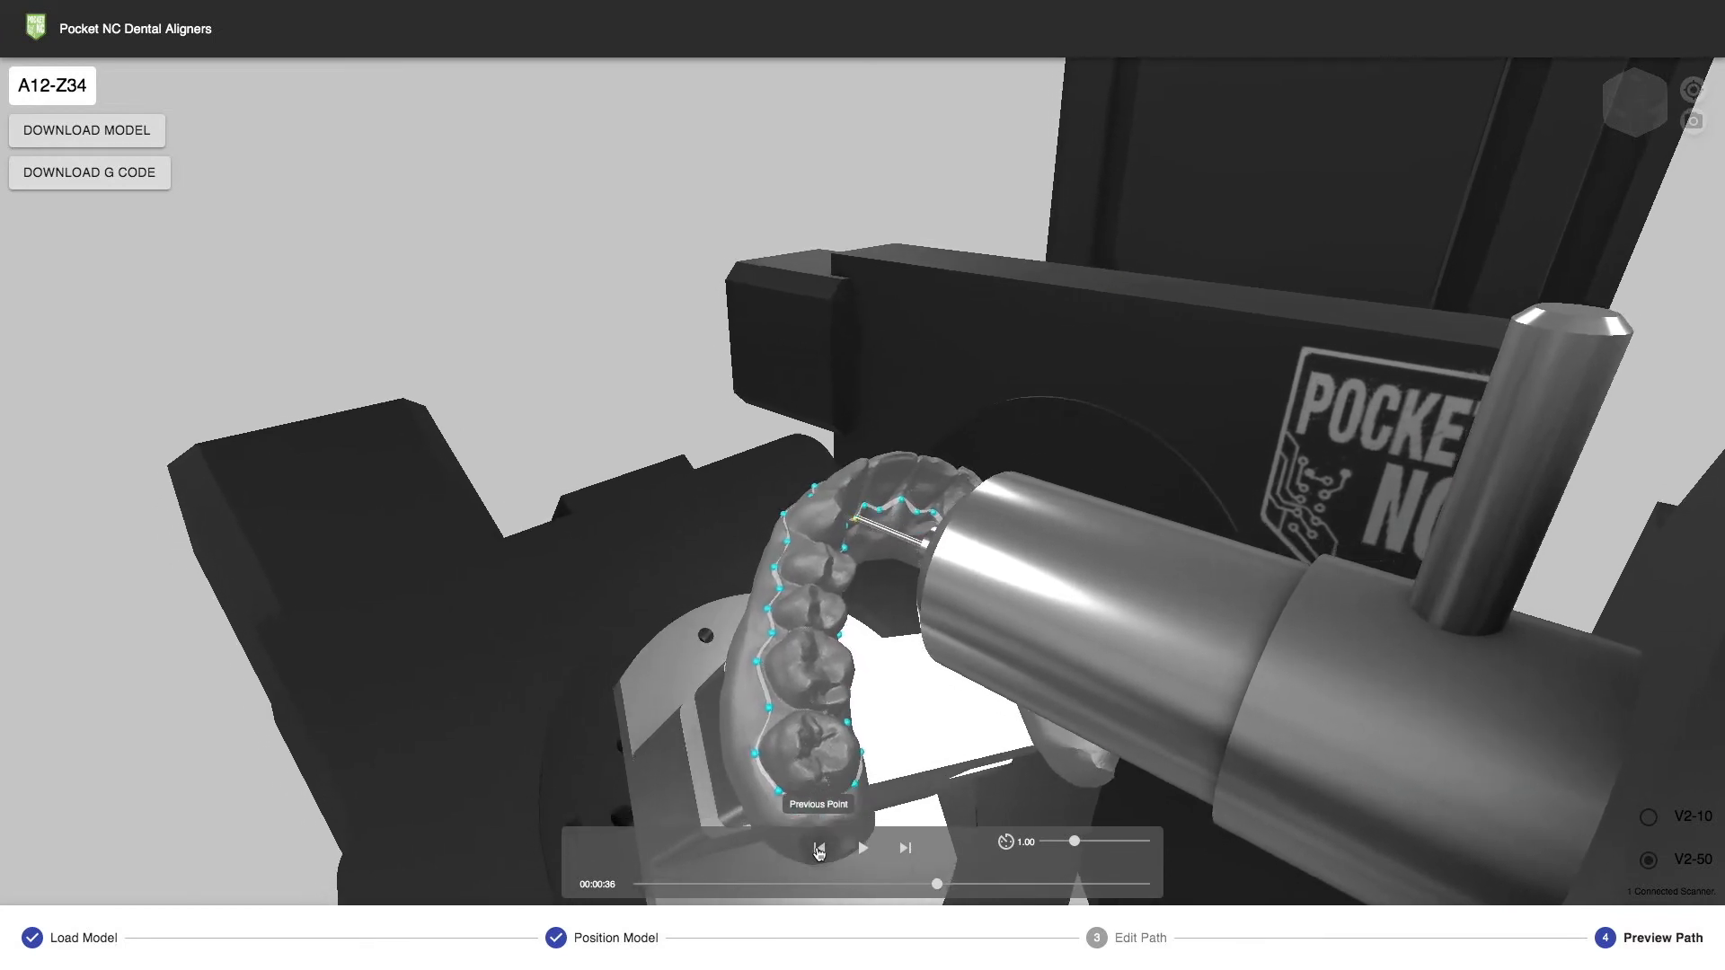
pyautogui.click(818, 851)
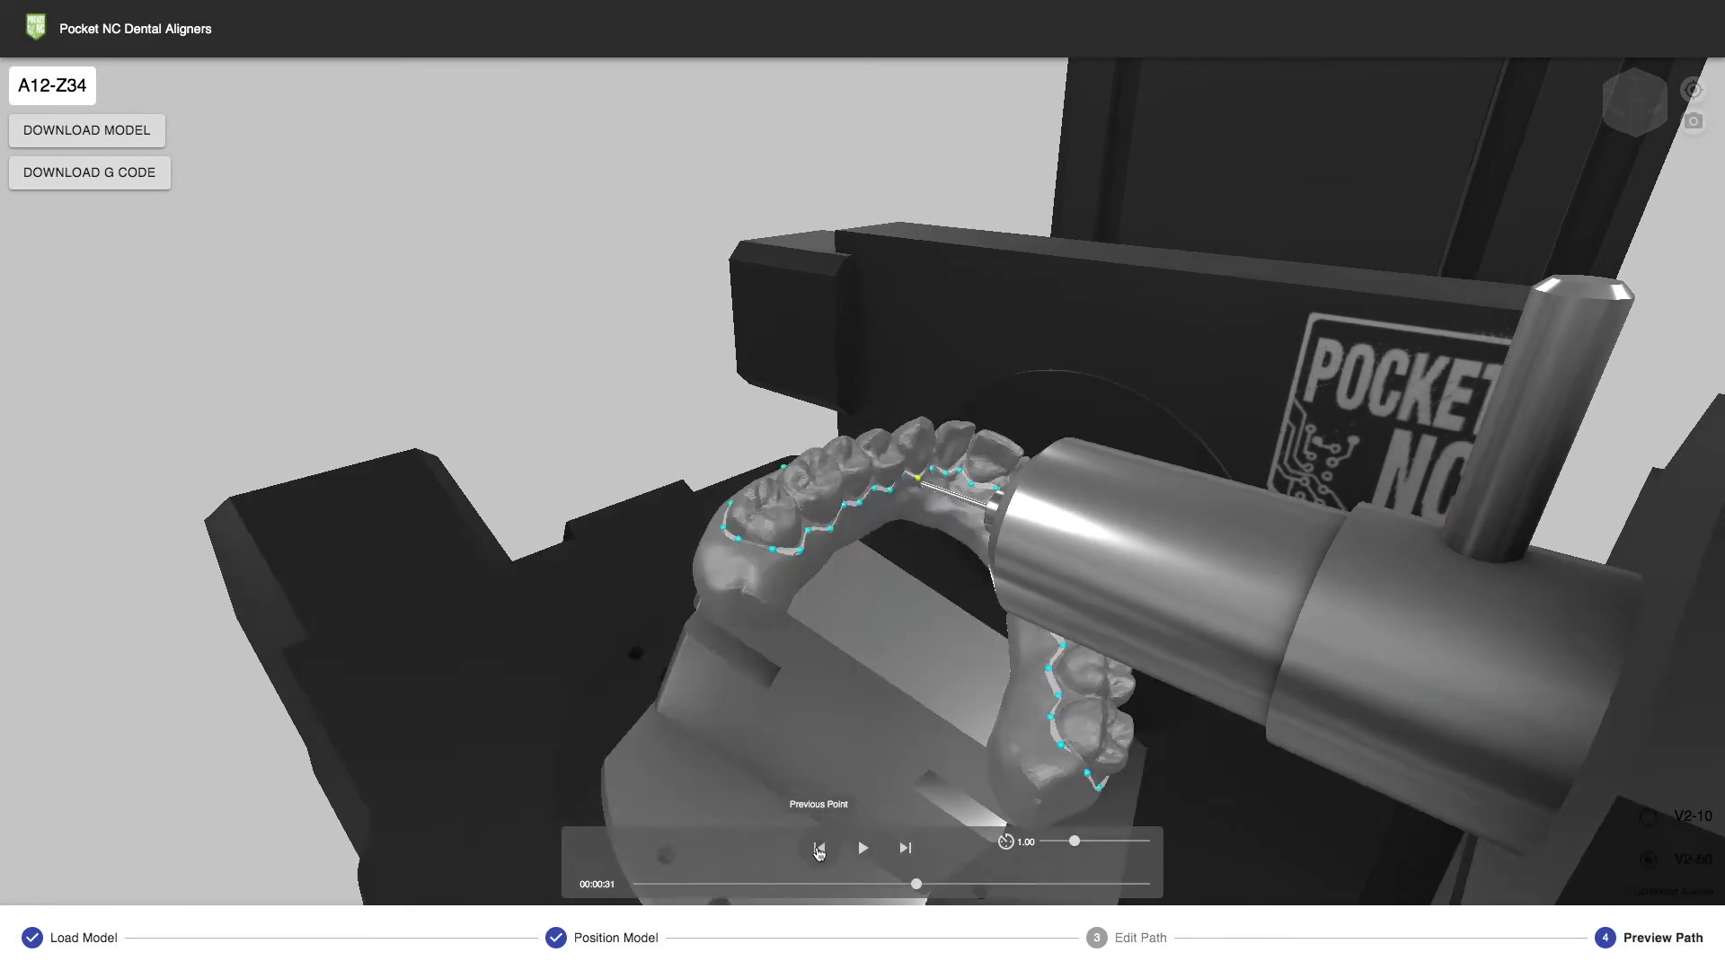
pyautogui.click(818, 850)
pyautogui.moveTo(834, 774); pyautogui.dragTo(889, 823)
pyautogui.click(904, 850)
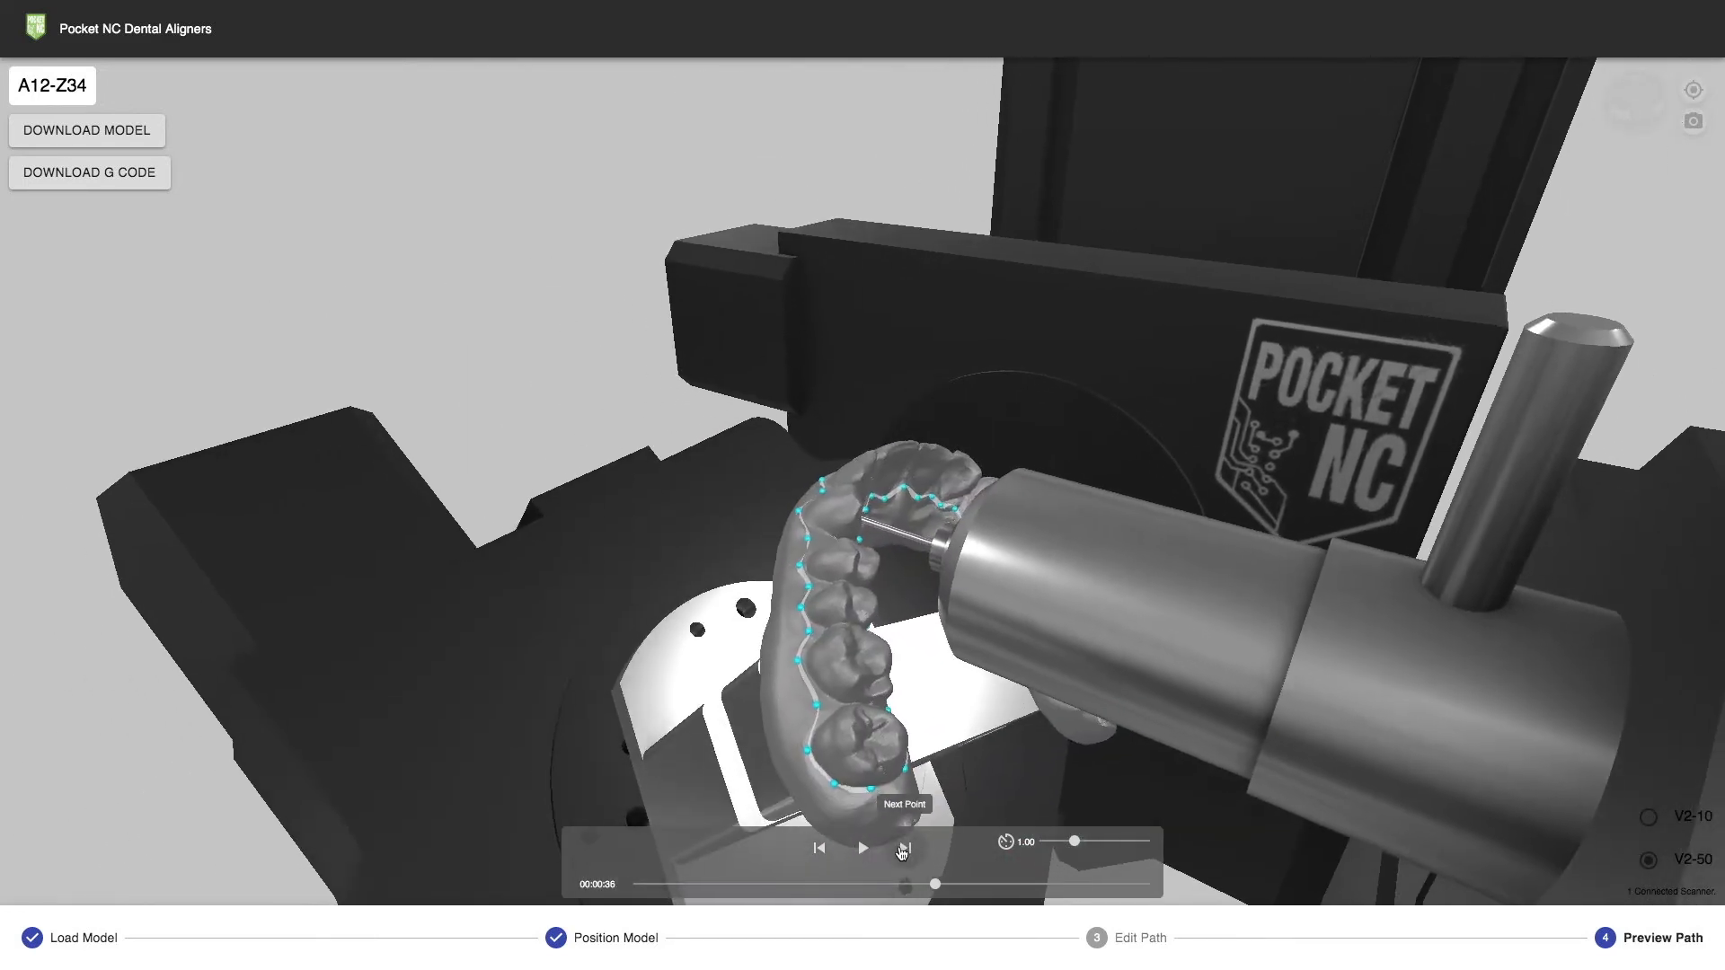
# - Remove inner gum-line points back to the gap before the rearmost molar, checking the tool clearance in the path preview
pyautogui.click(1109, 940)
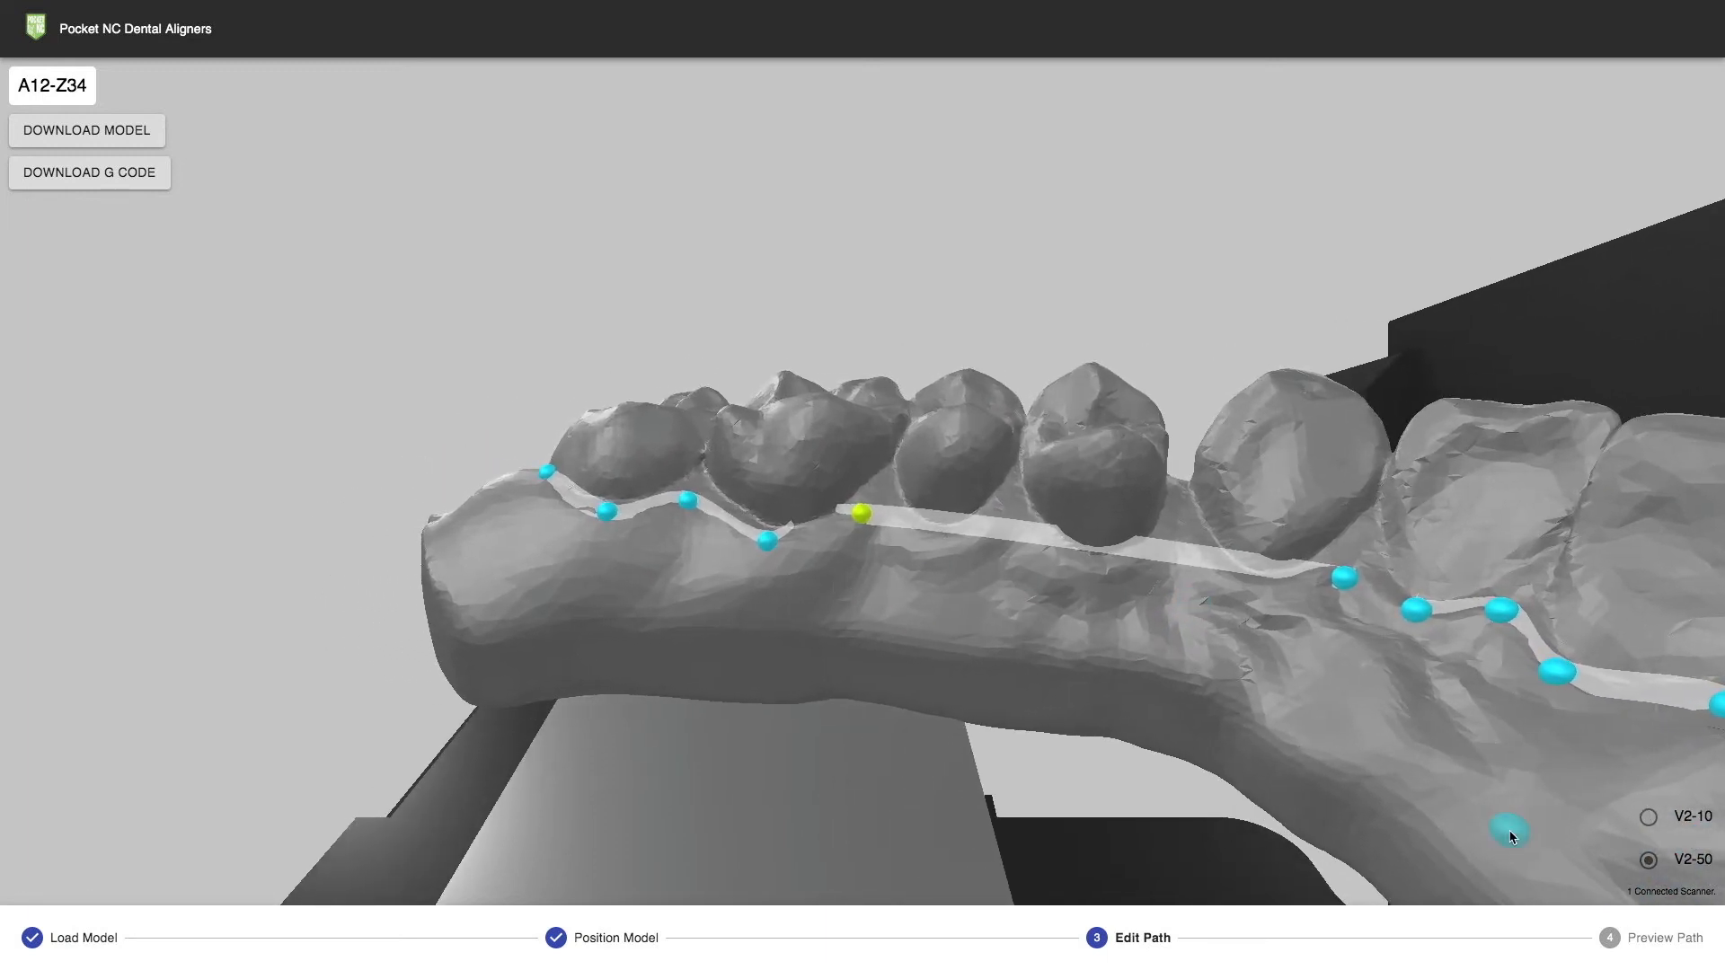
pyautogui.click(1638, 940)
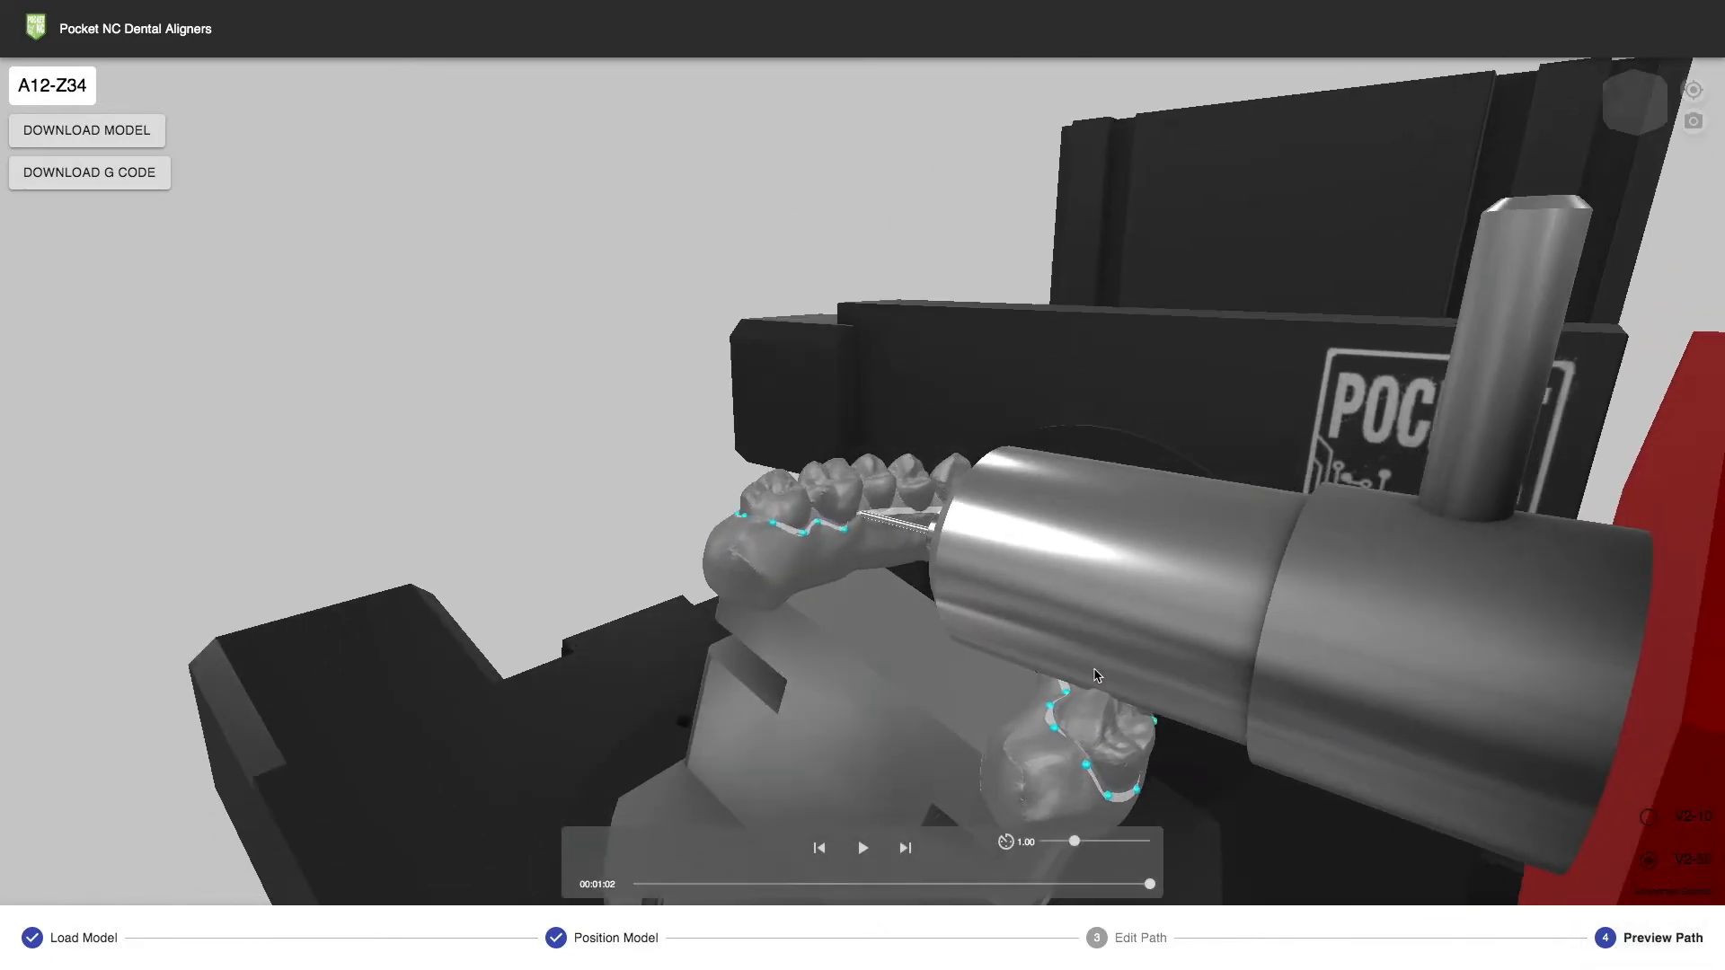
pyautogui.click(1108, 938)
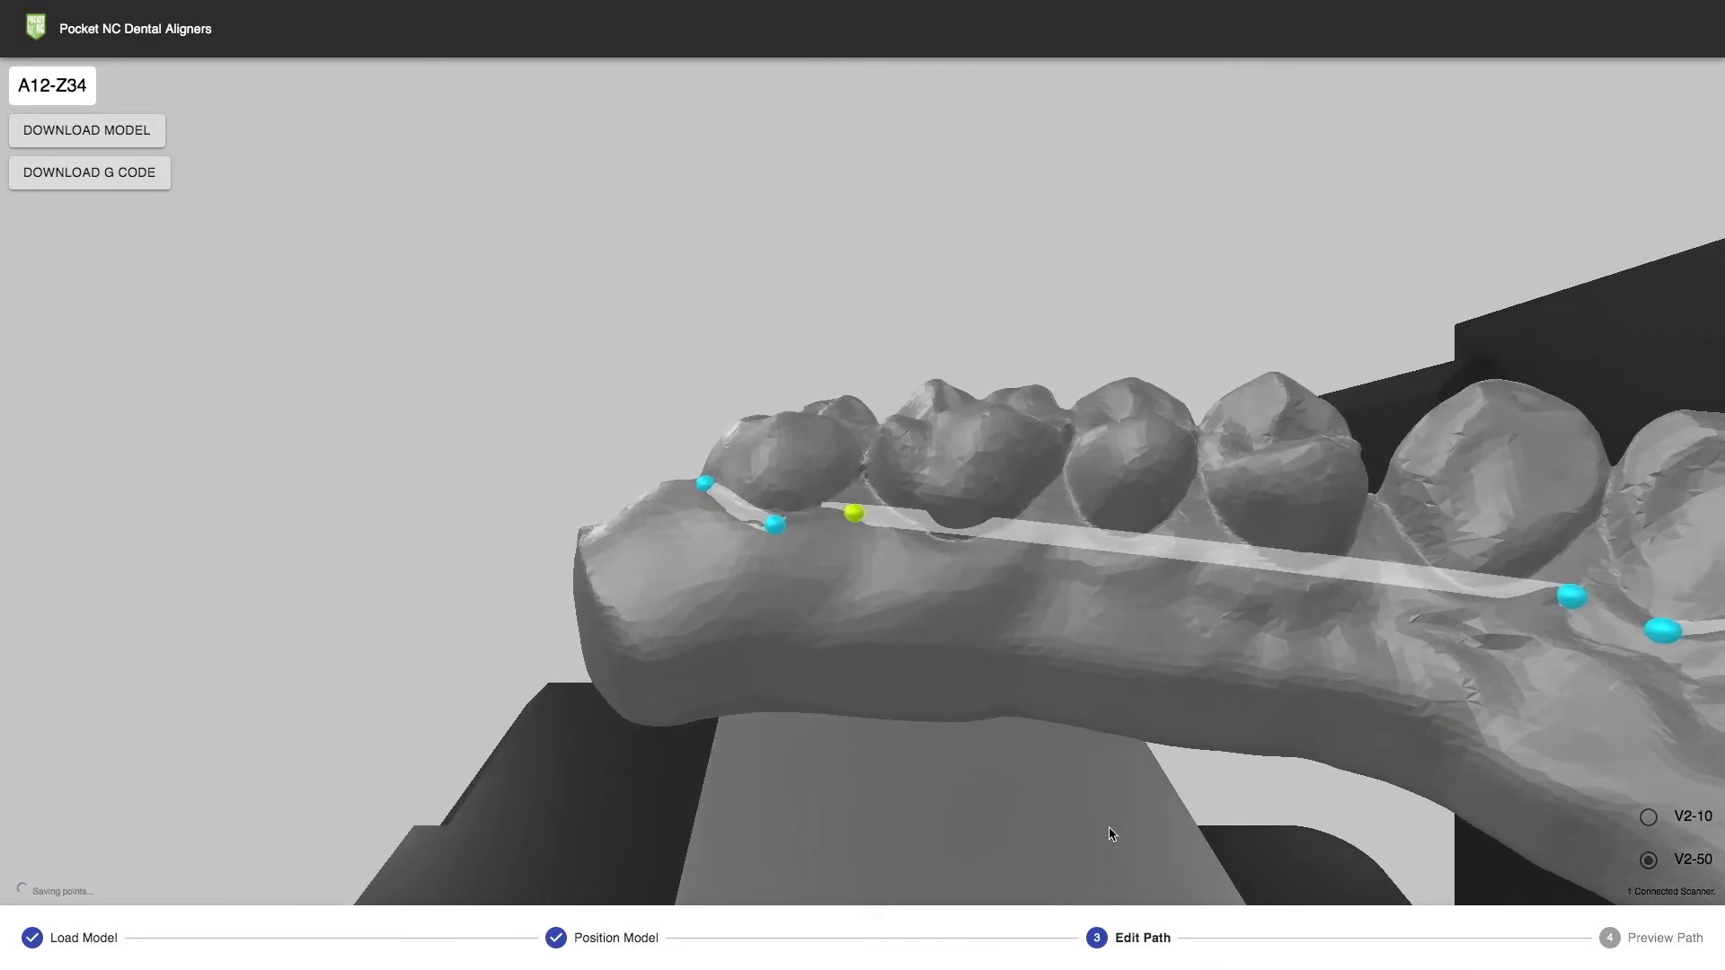
pyautogui.click(1693, 957)
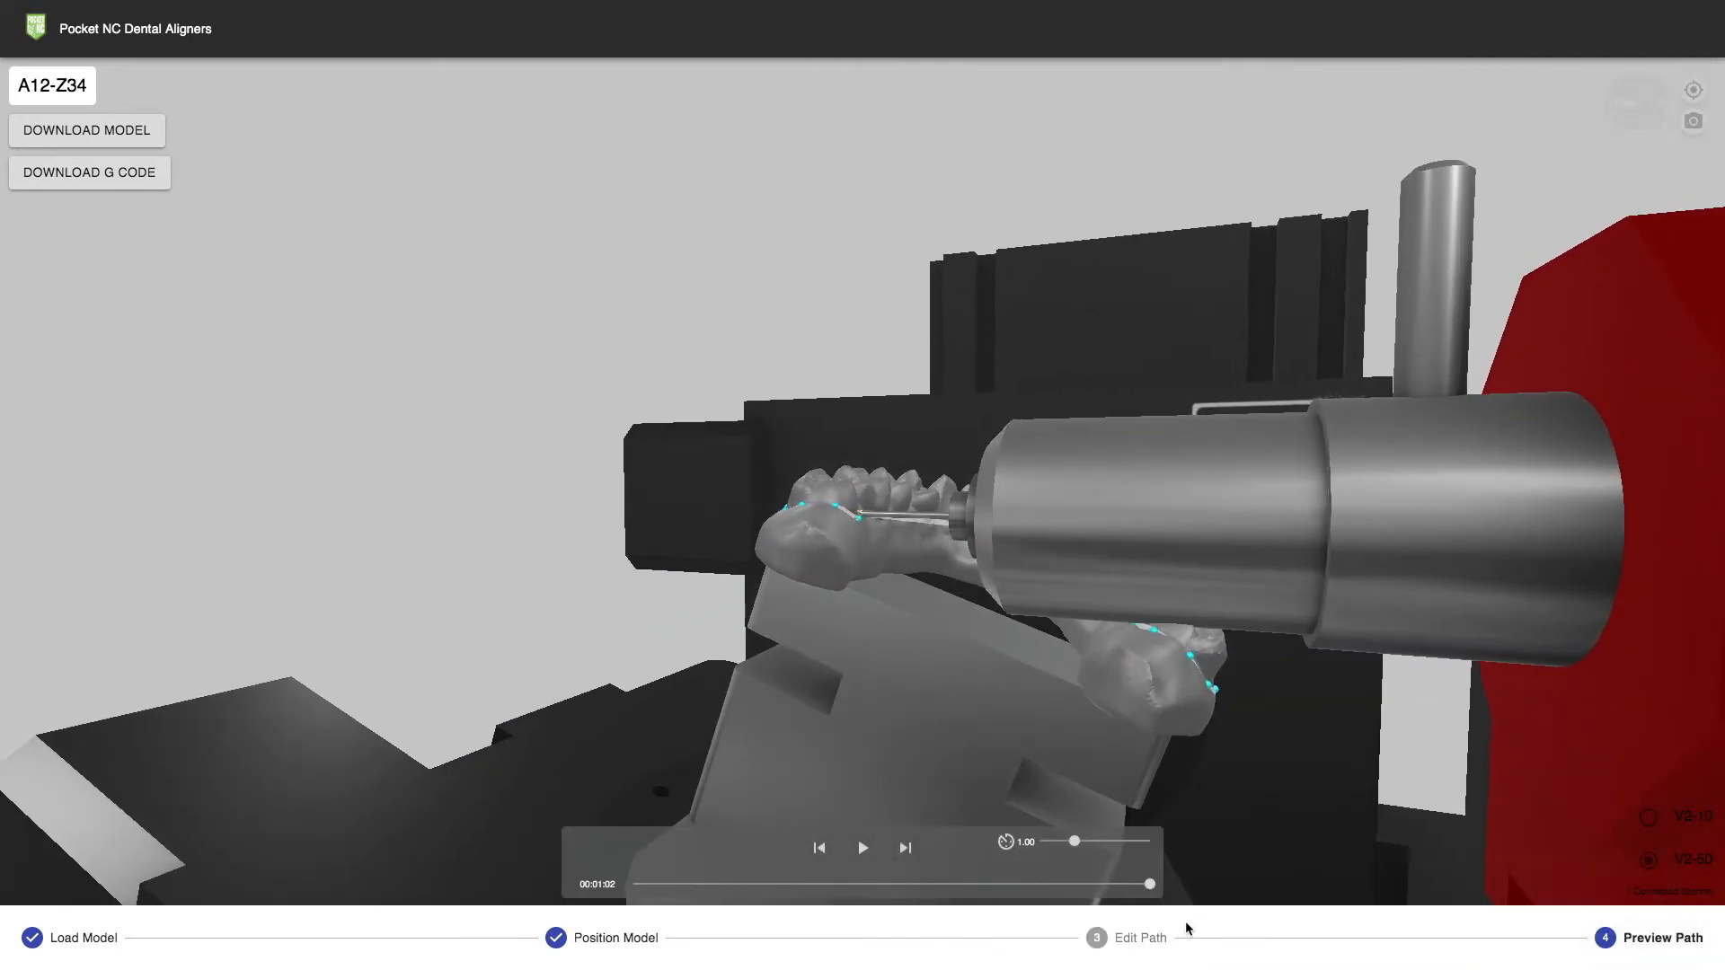
# - Re-place the inner points around the rearmost molar and below the second molar, checking the tool angle in the preview
pyautogui.click(1167, 940)
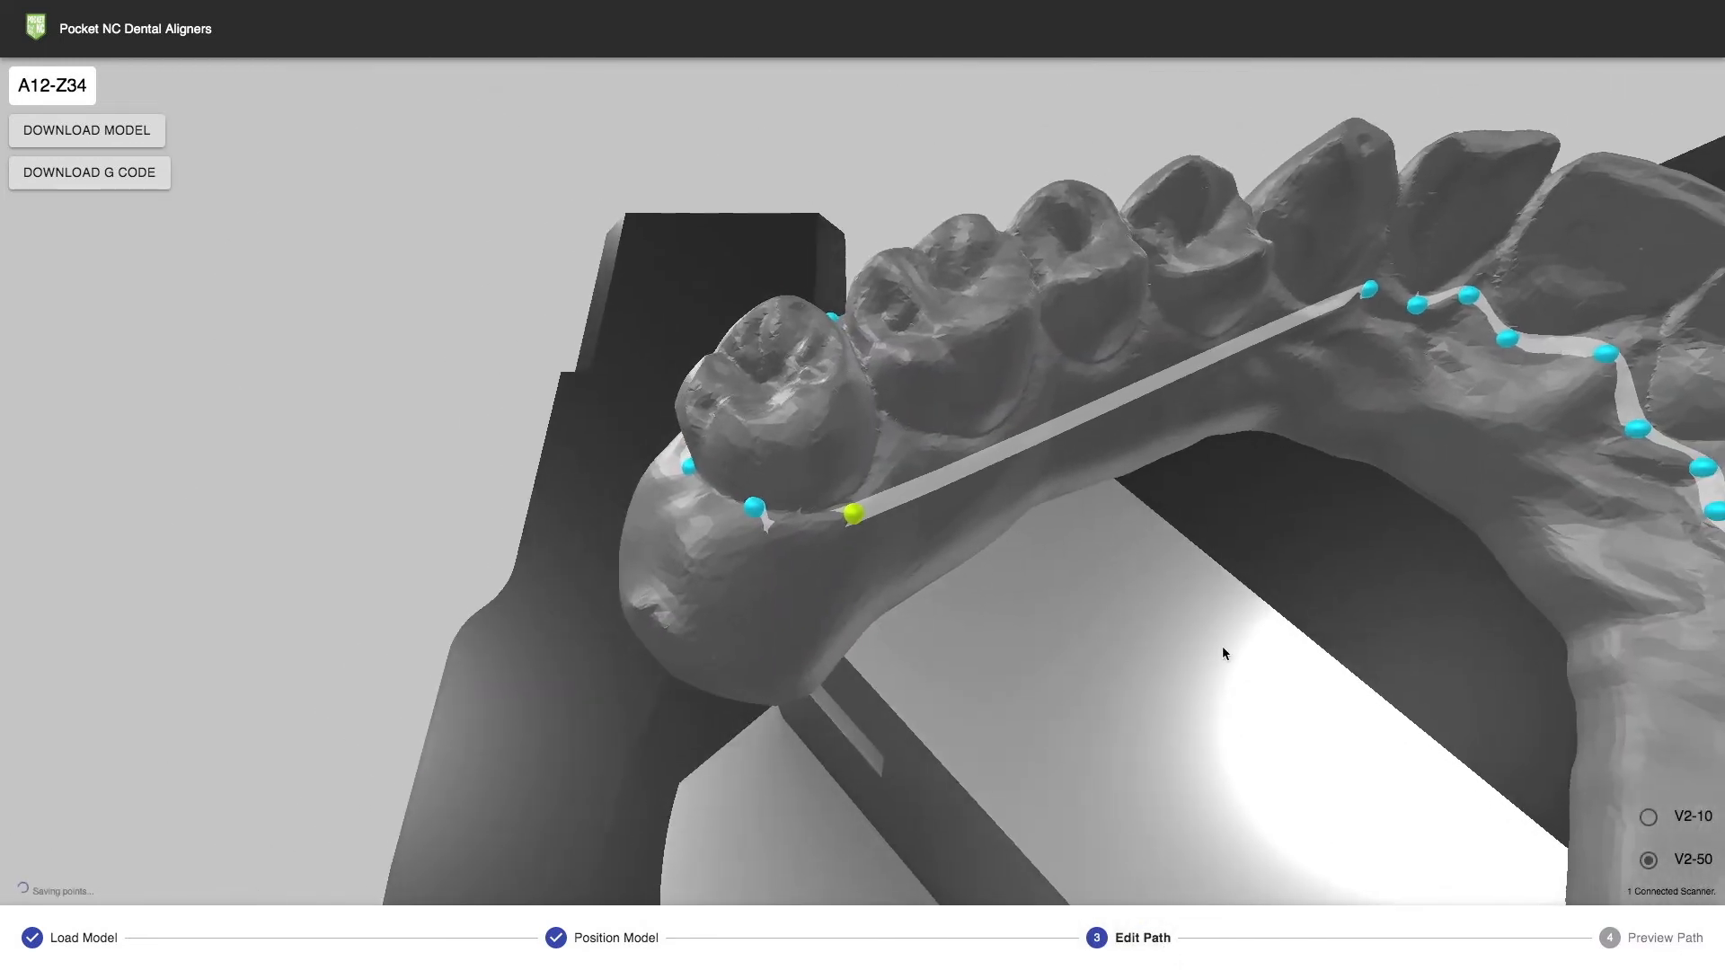
pyautogui.click(1622, 940)
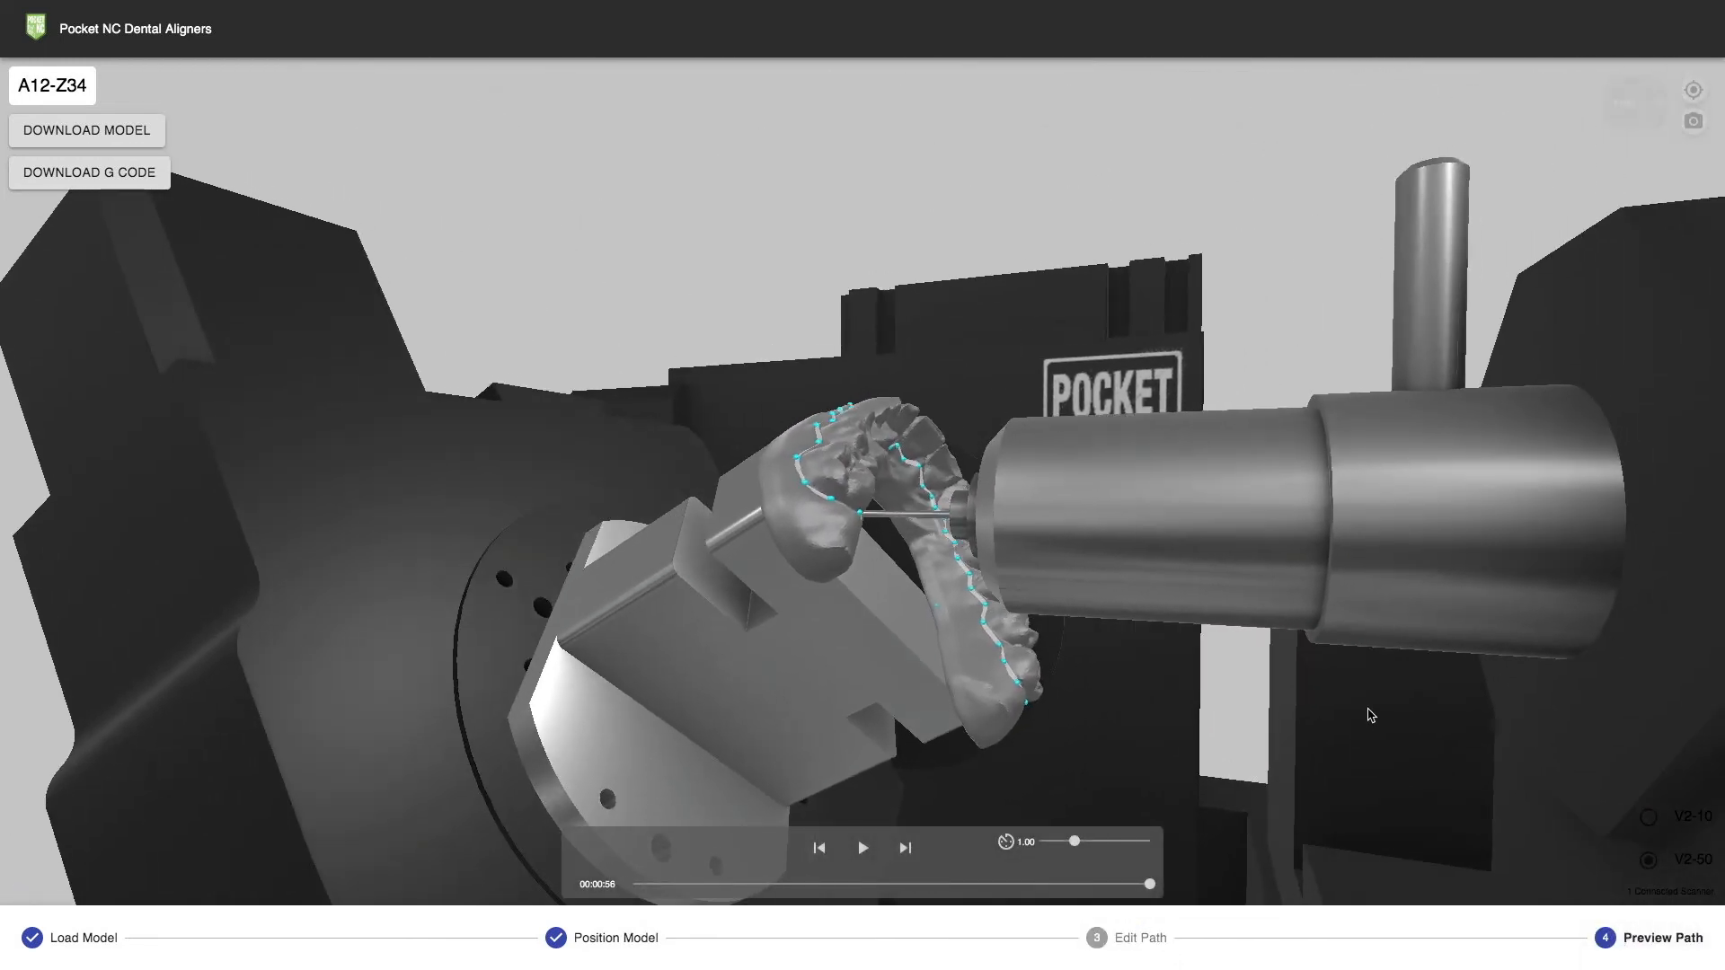
pyautogui.moveTo(1369, 709); pyautogui.dragTo(1231, 809)
pyautogui.click(1140, 938)
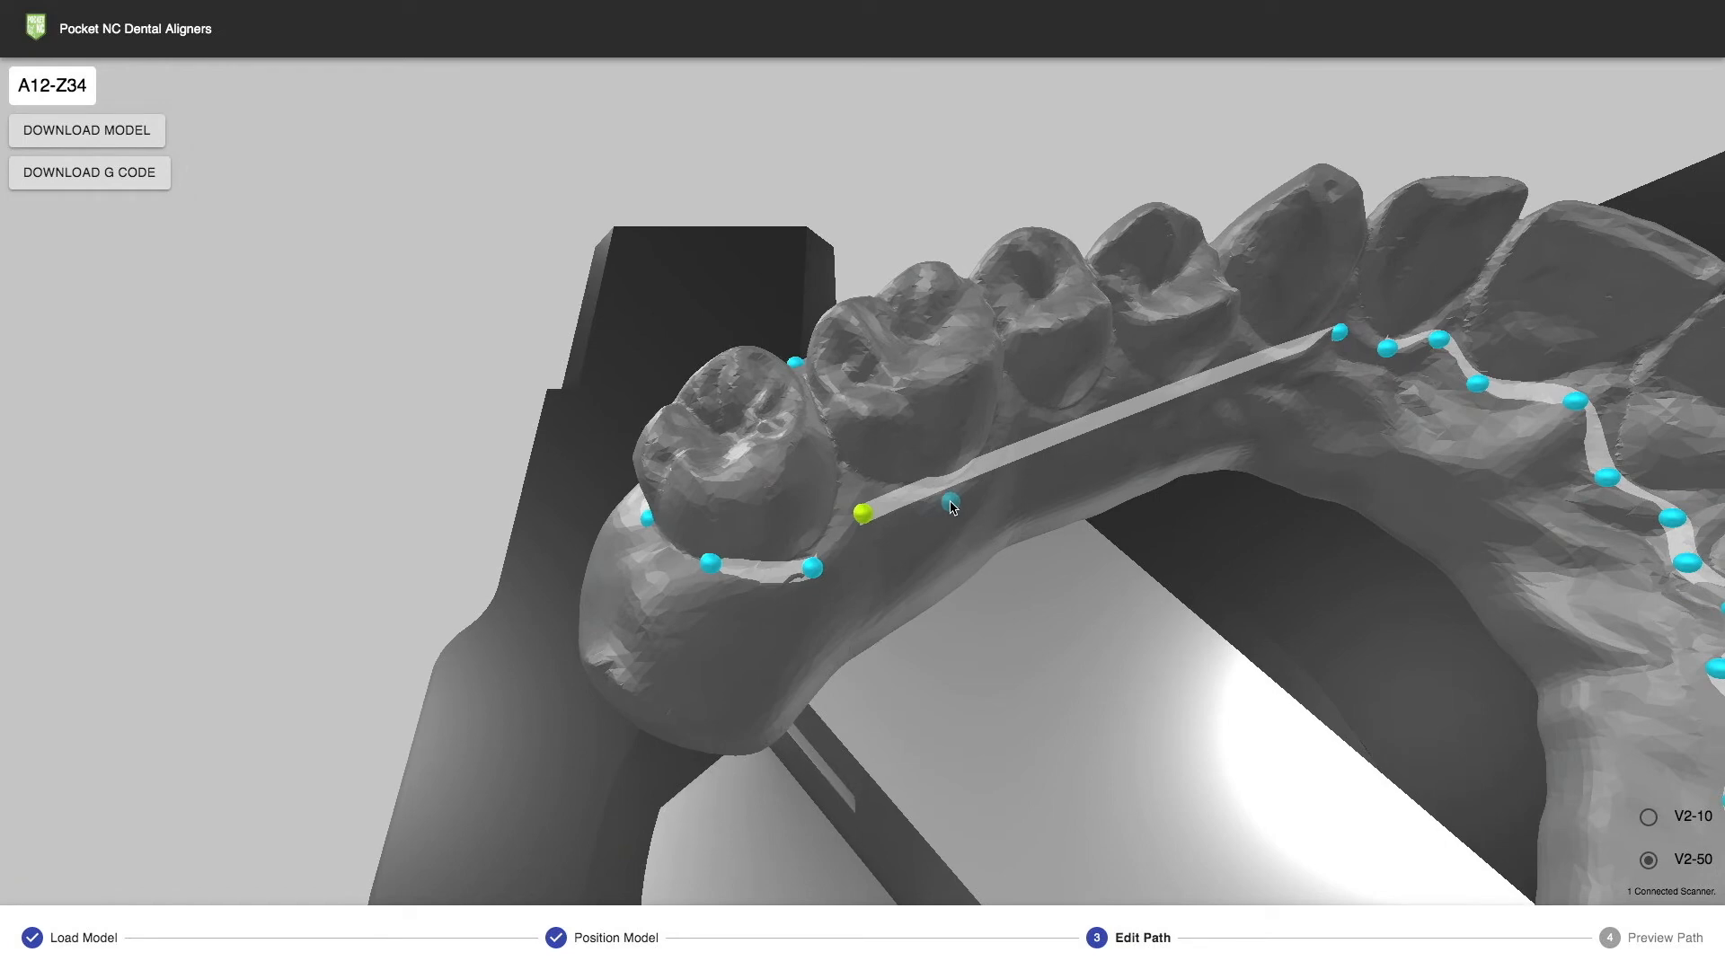
pyautogui.click(951, 505)
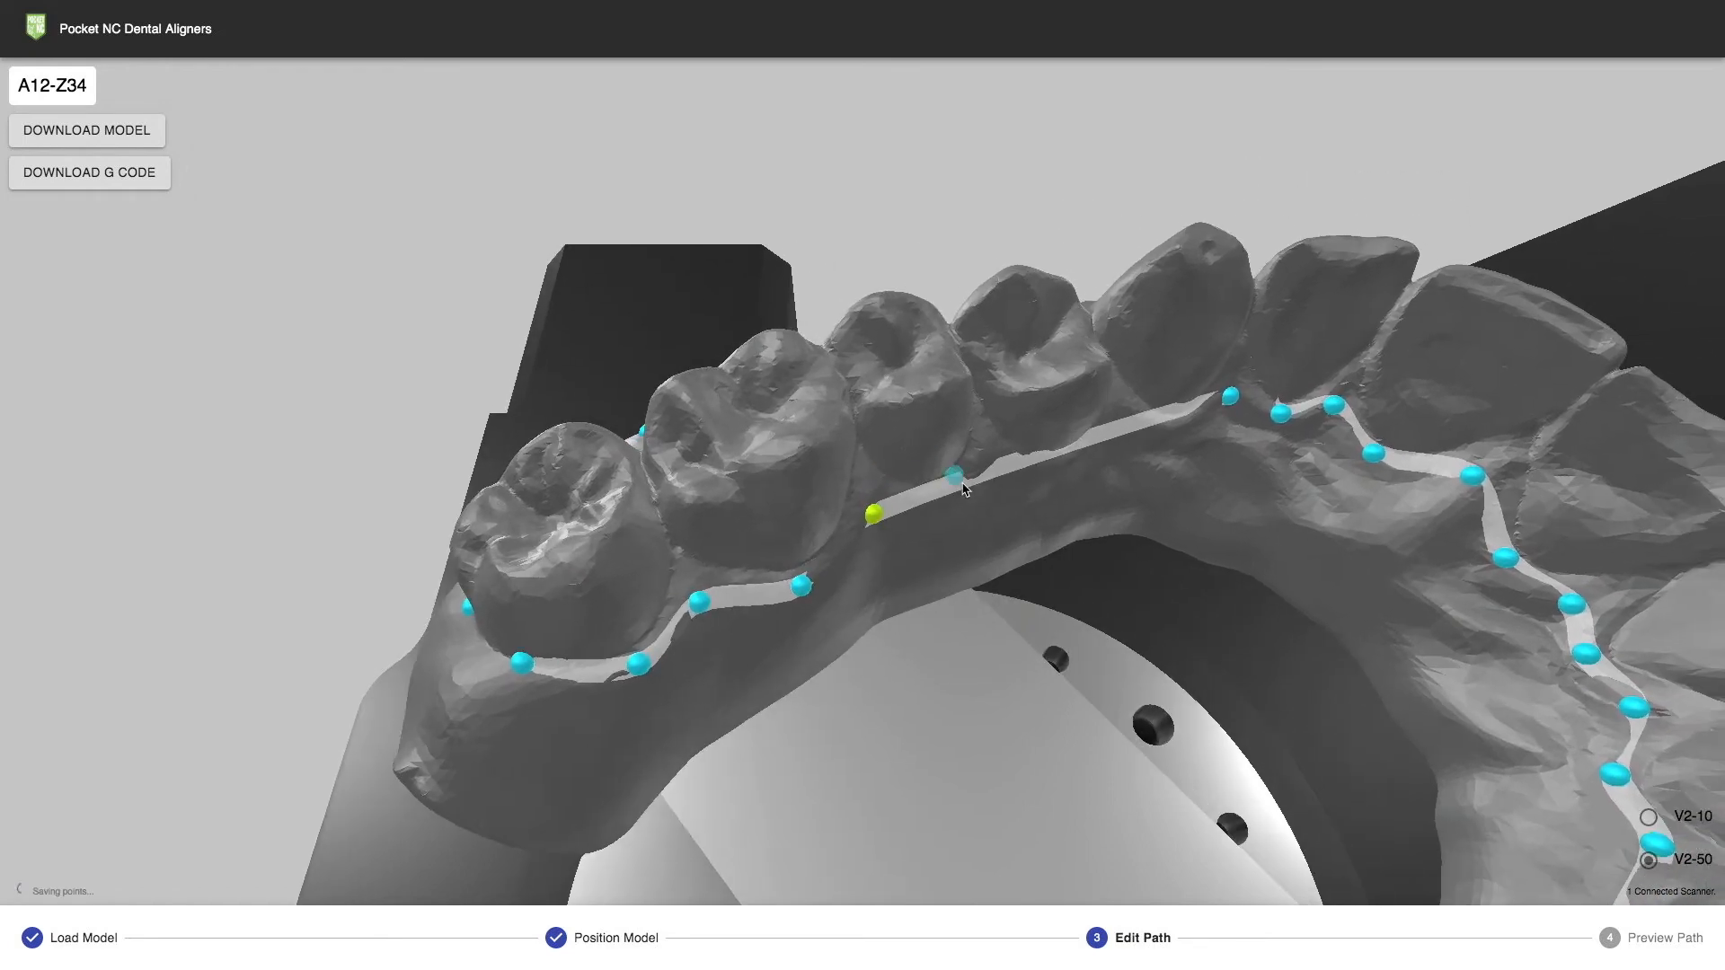
# - Retilt the tool at the inner point in the gap between the second molar and the first premolar, comparing angles in the preview
pyautogui.click(1658, 937)
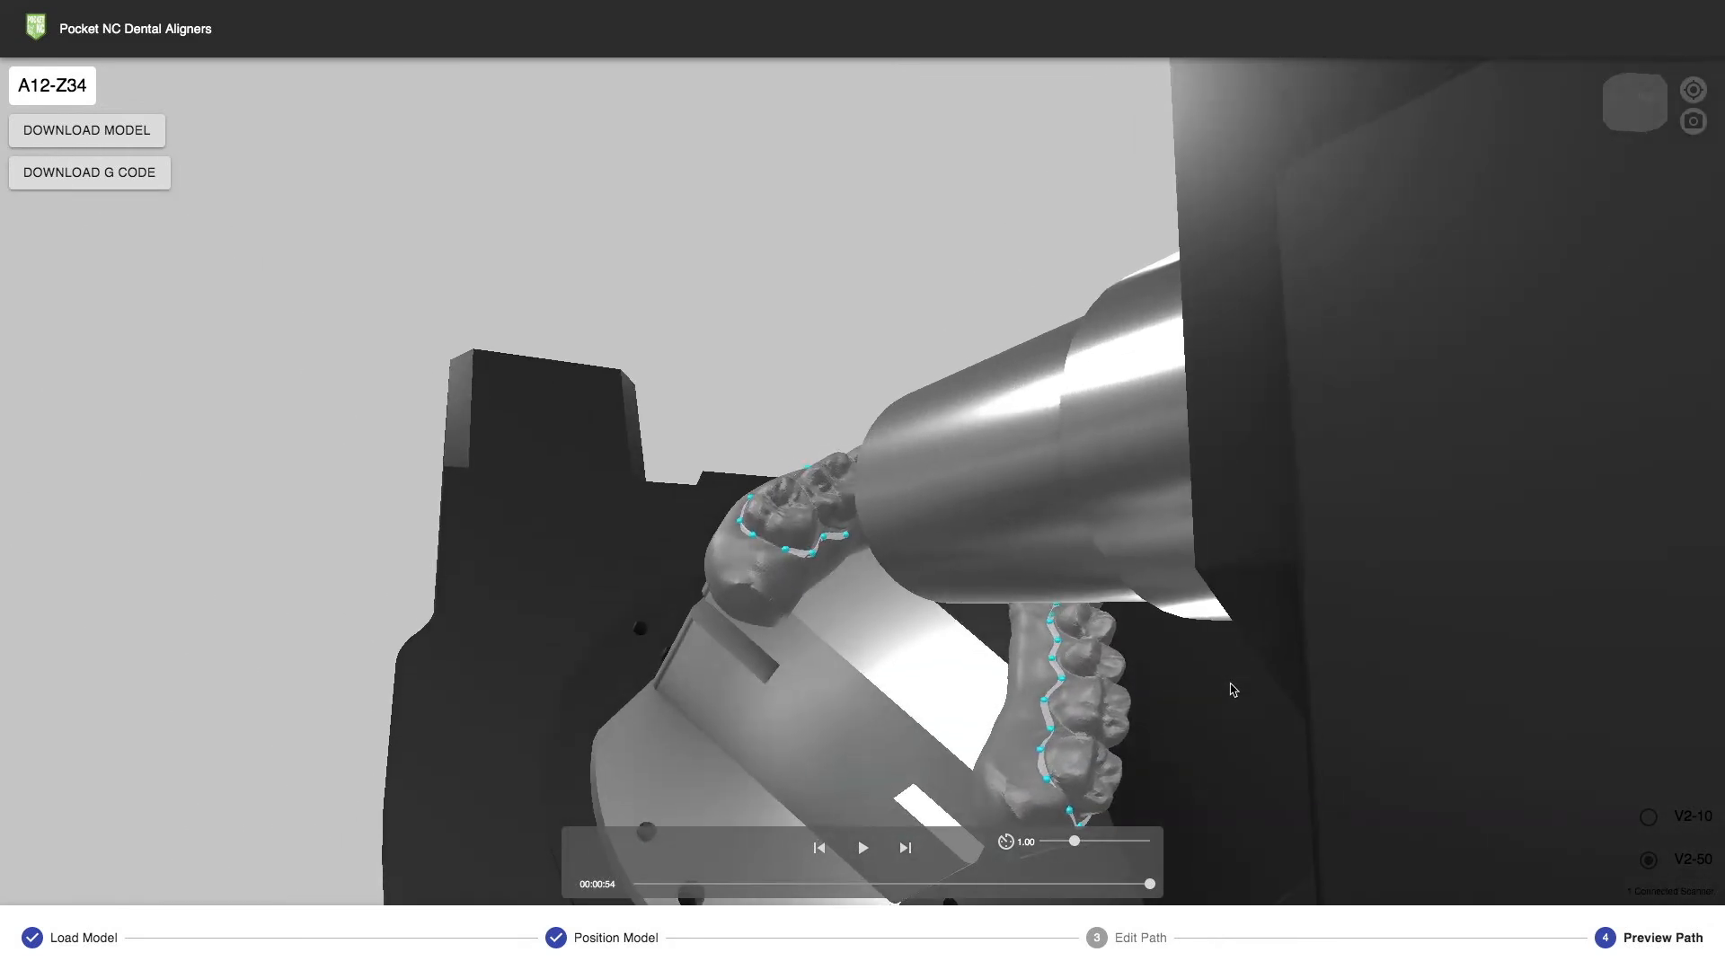
pyautogui.click(1141, 954)
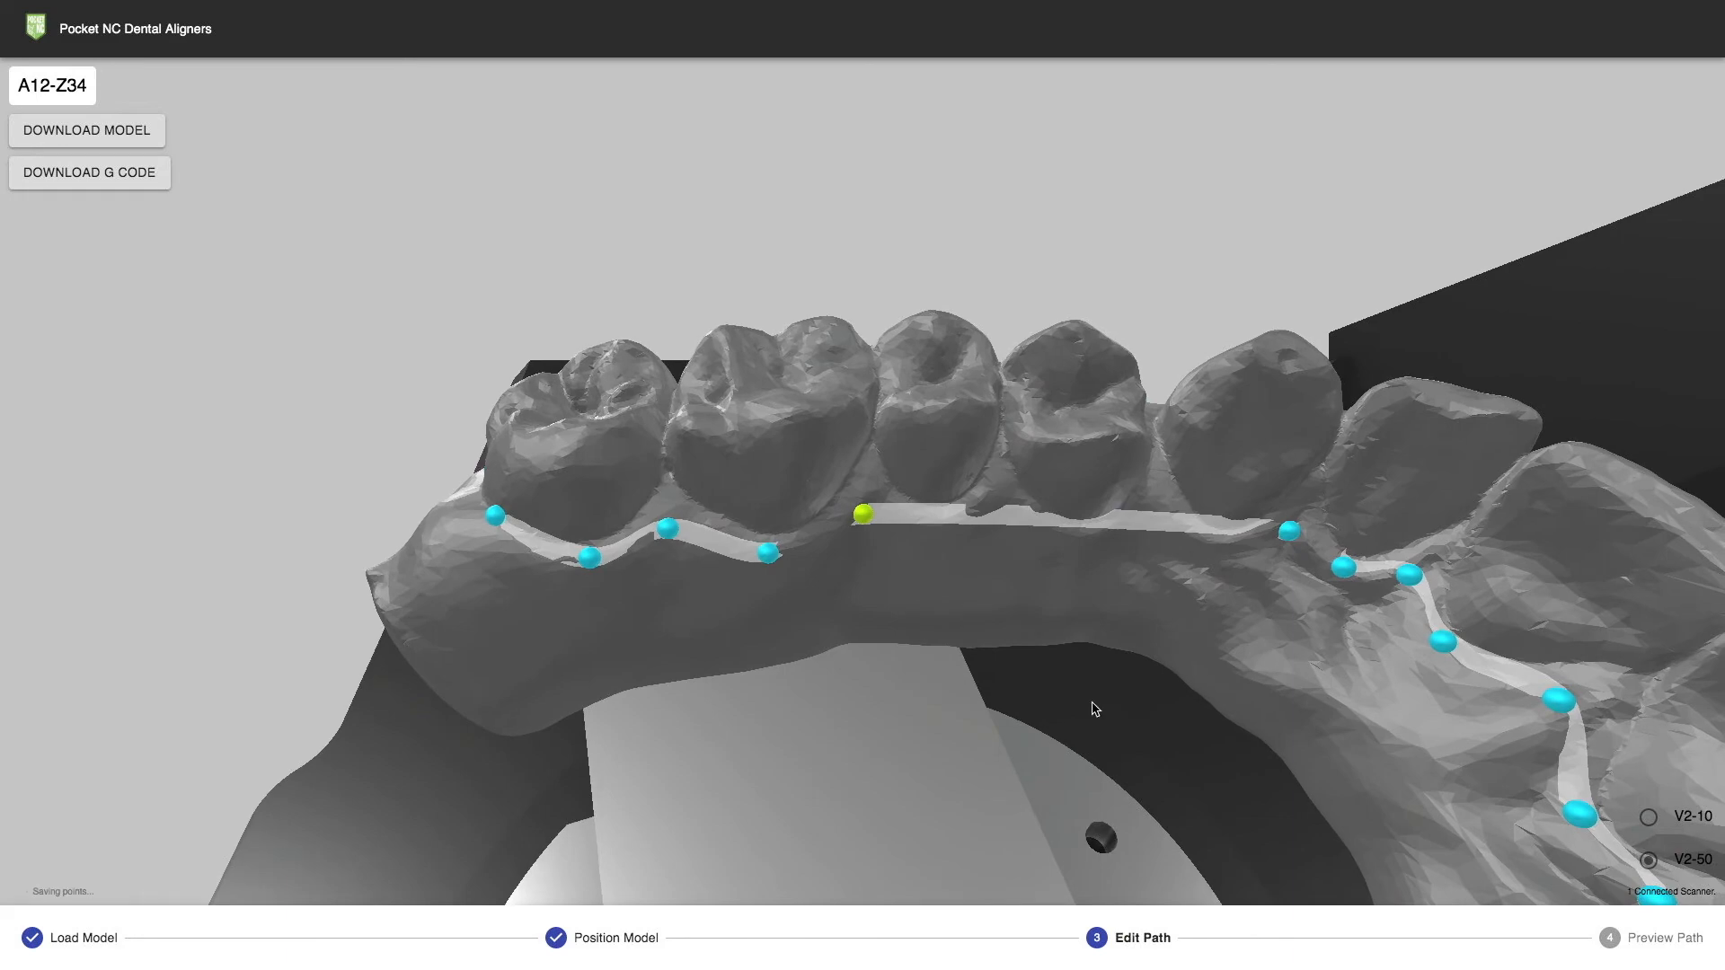
pyautogui.click(1638, 946)
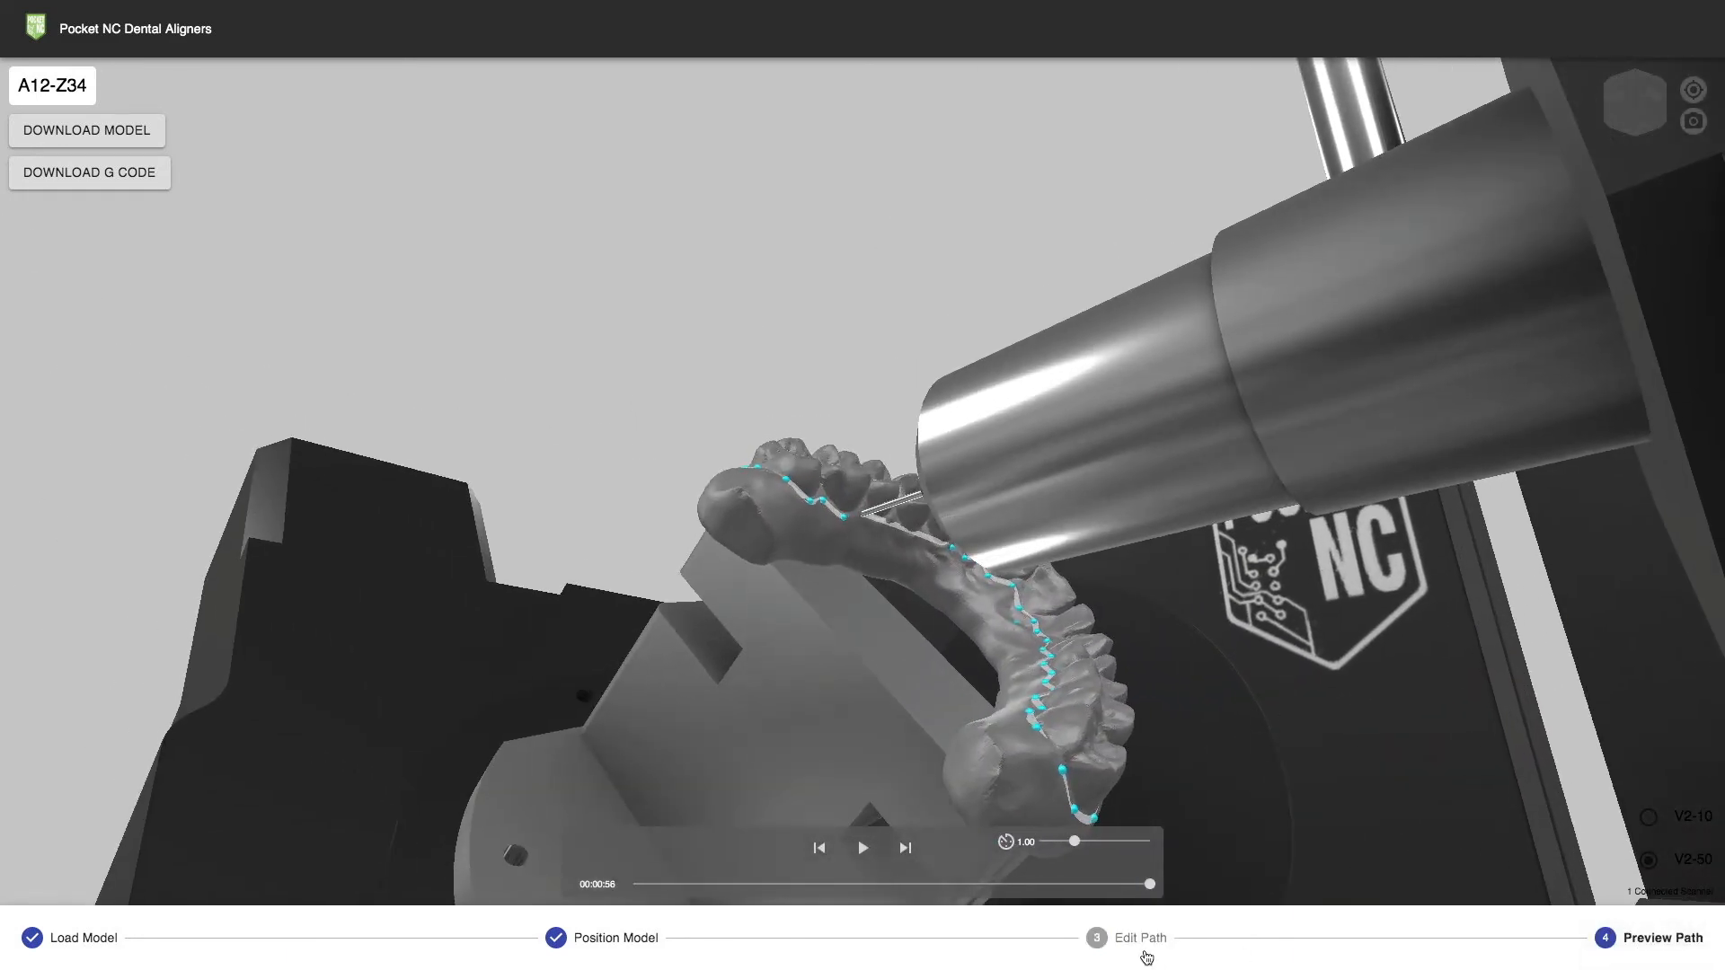
pyautogui.click(1146, 950)
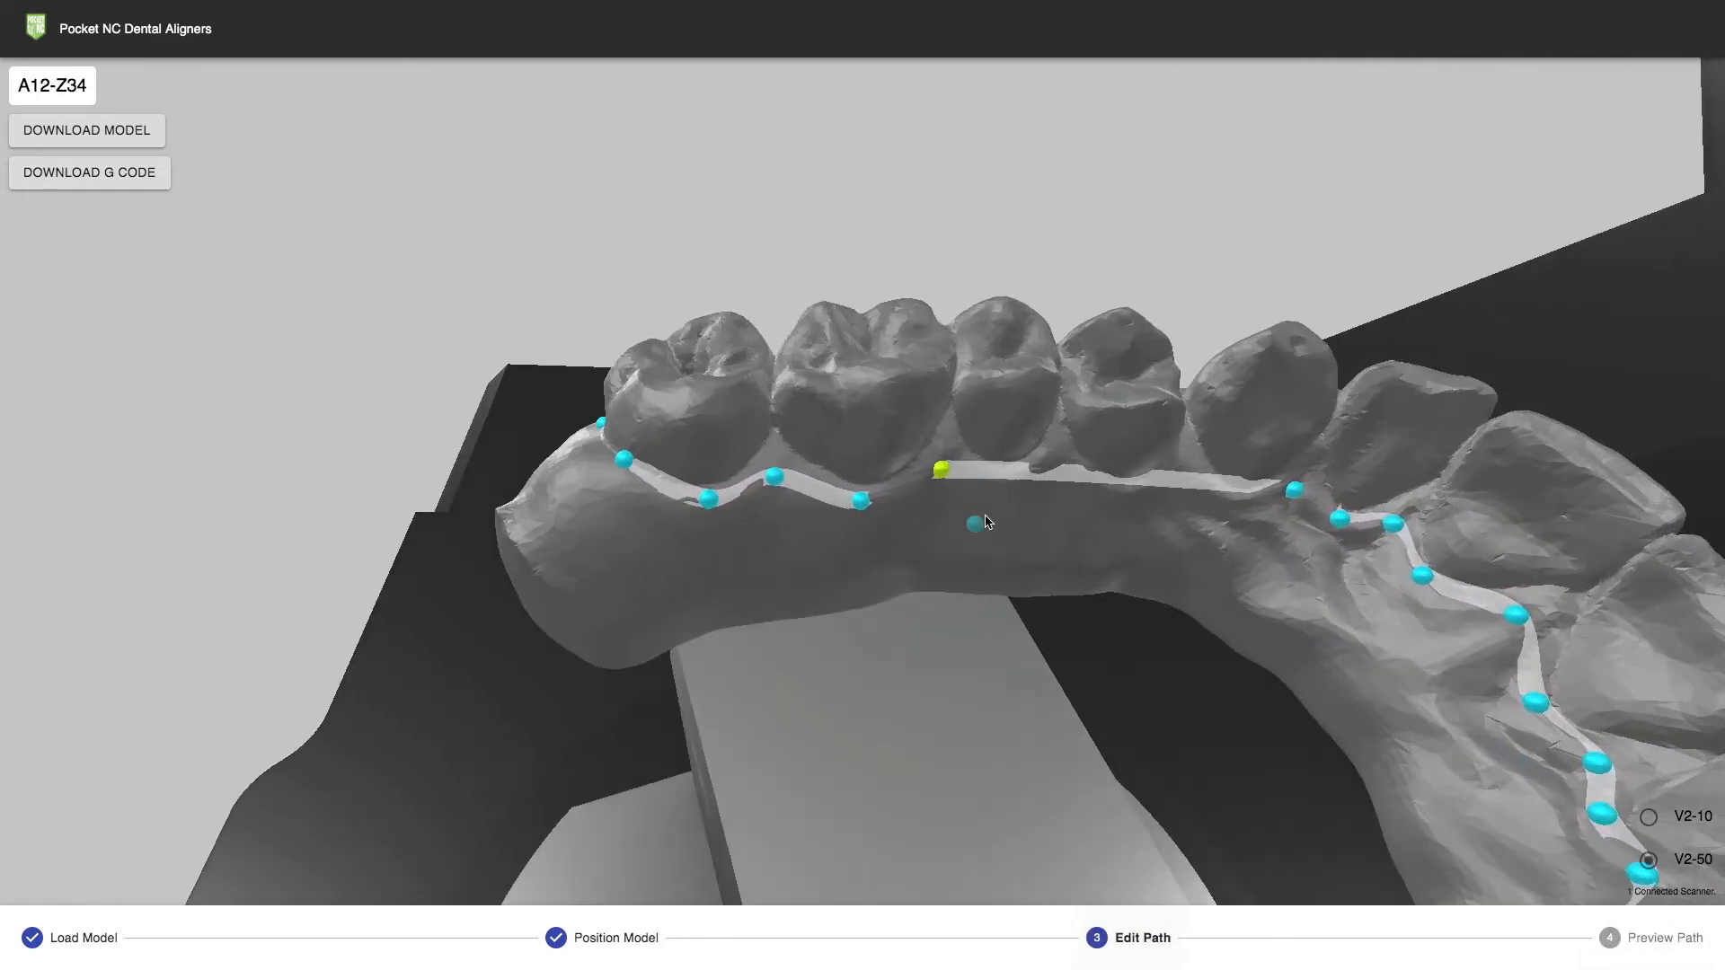
# - Place points along the inner gum line below the premolars and canine and in their gaps, up to the existing front points
pyautogui.click(933, 520)
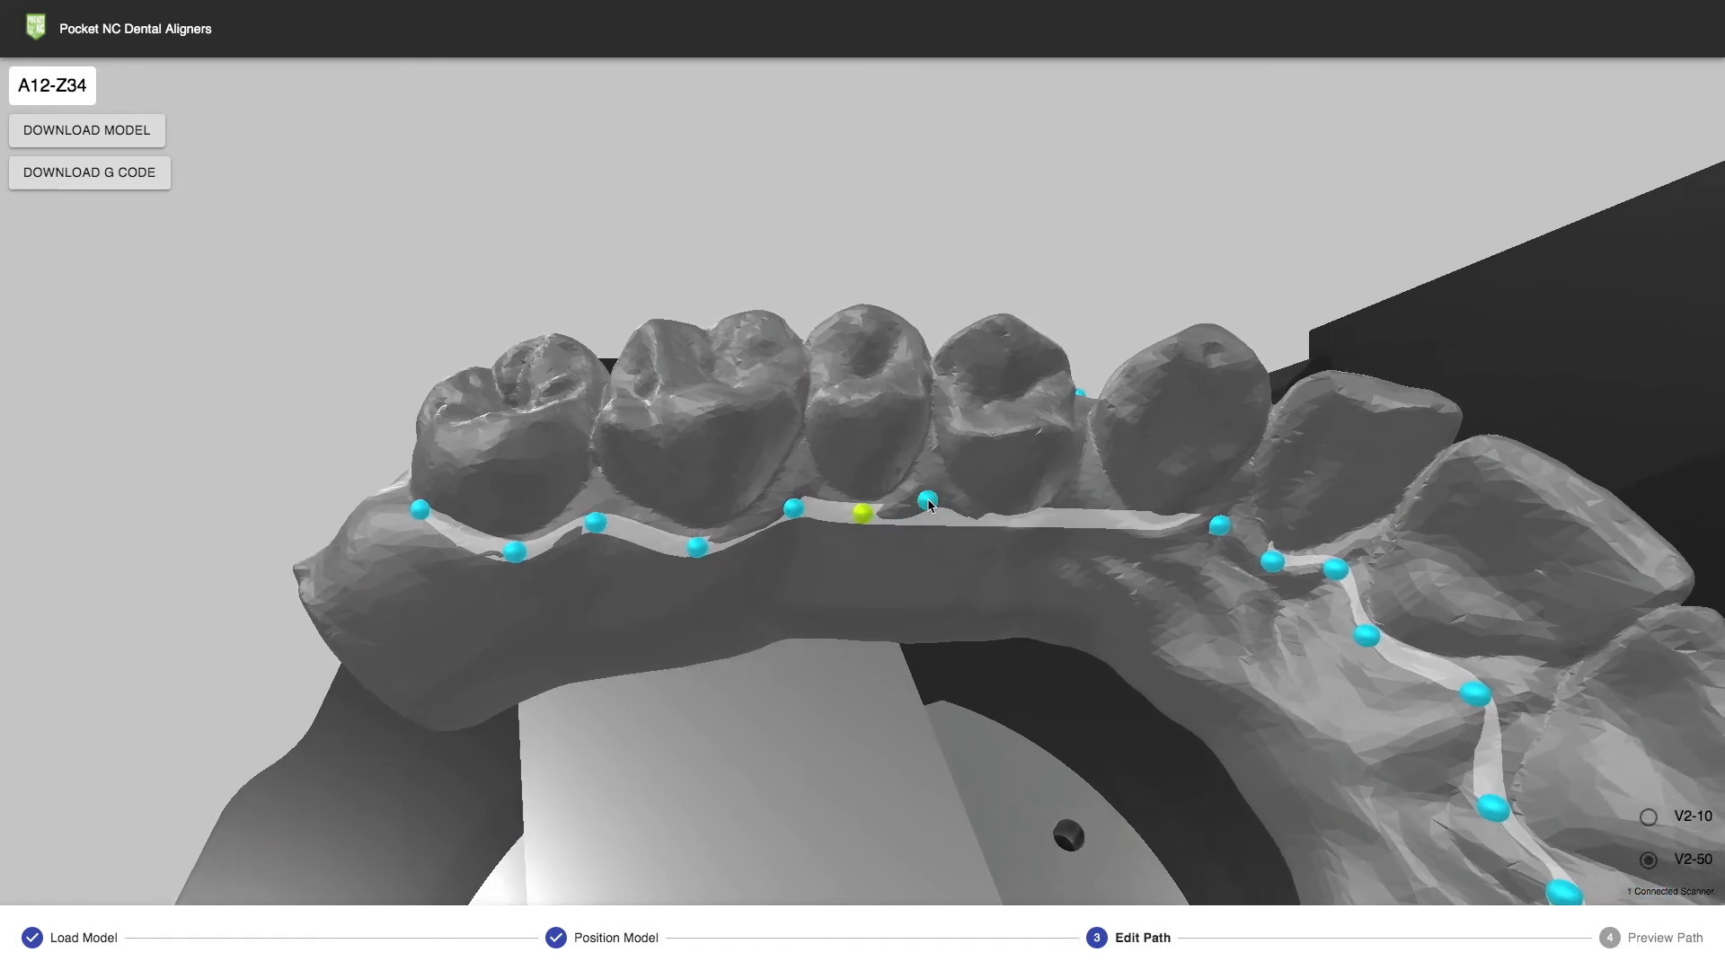
pyautogui.click(929, 500)
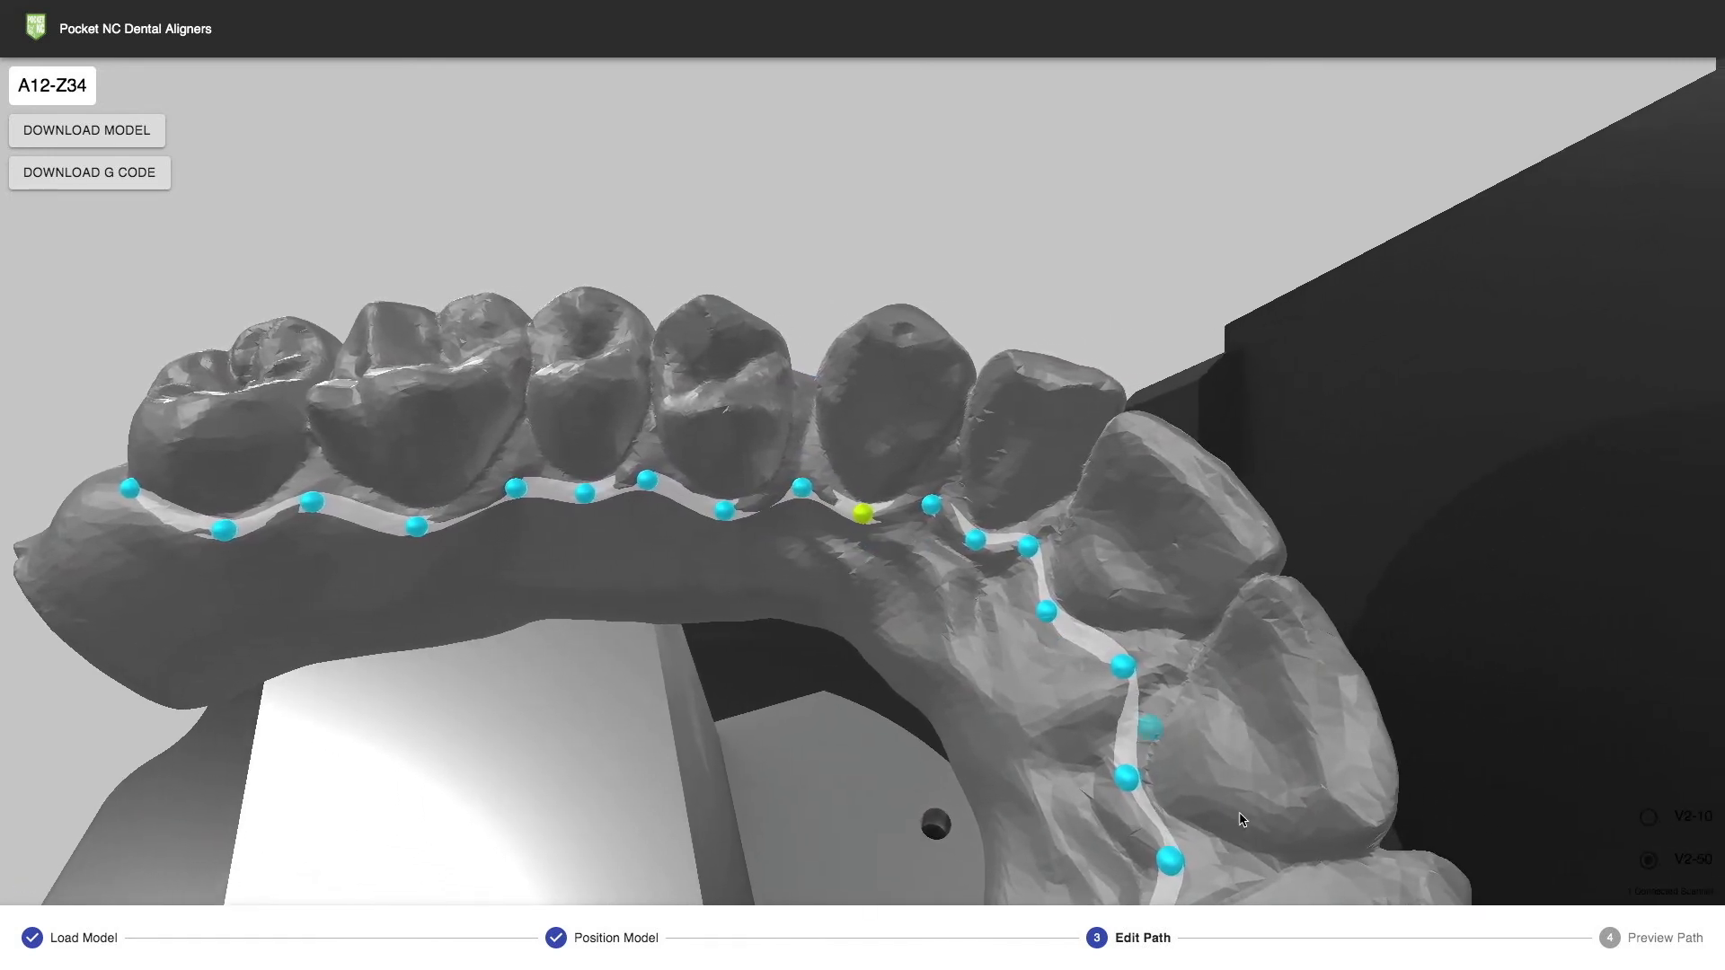
# - Preview the edited path and step back through its previous points to examine the tool angle and clearance at each
pyautogui.click(1643, 940)
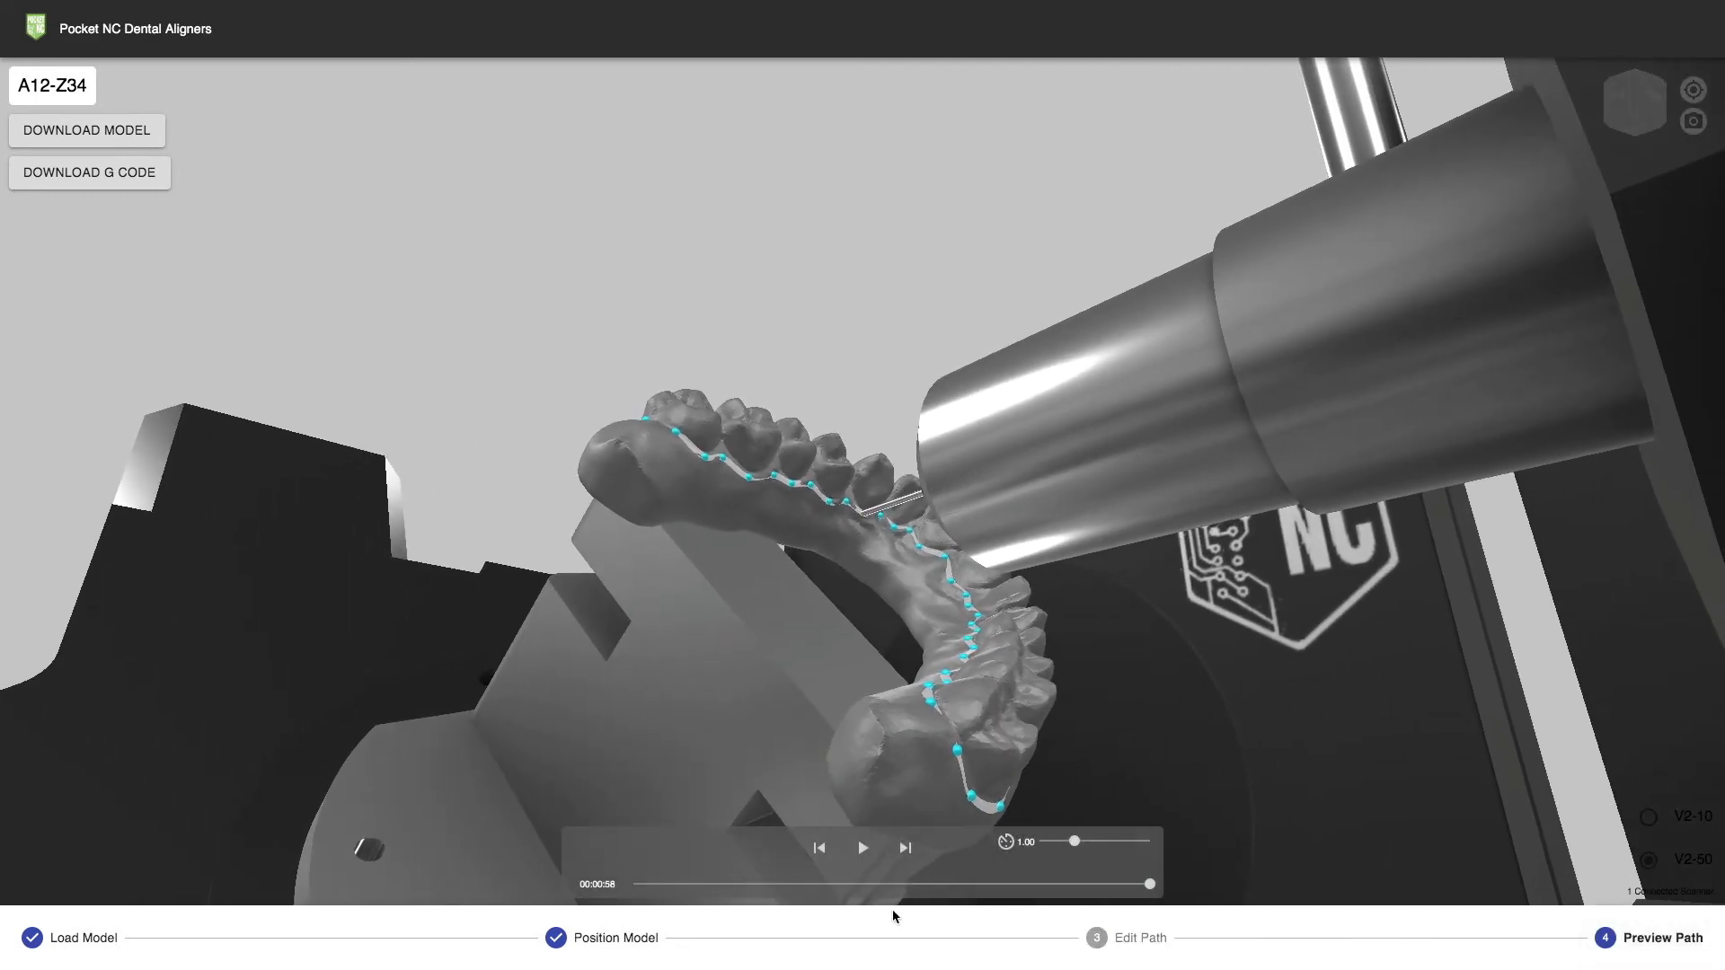
pyautogui.click(819, 849)
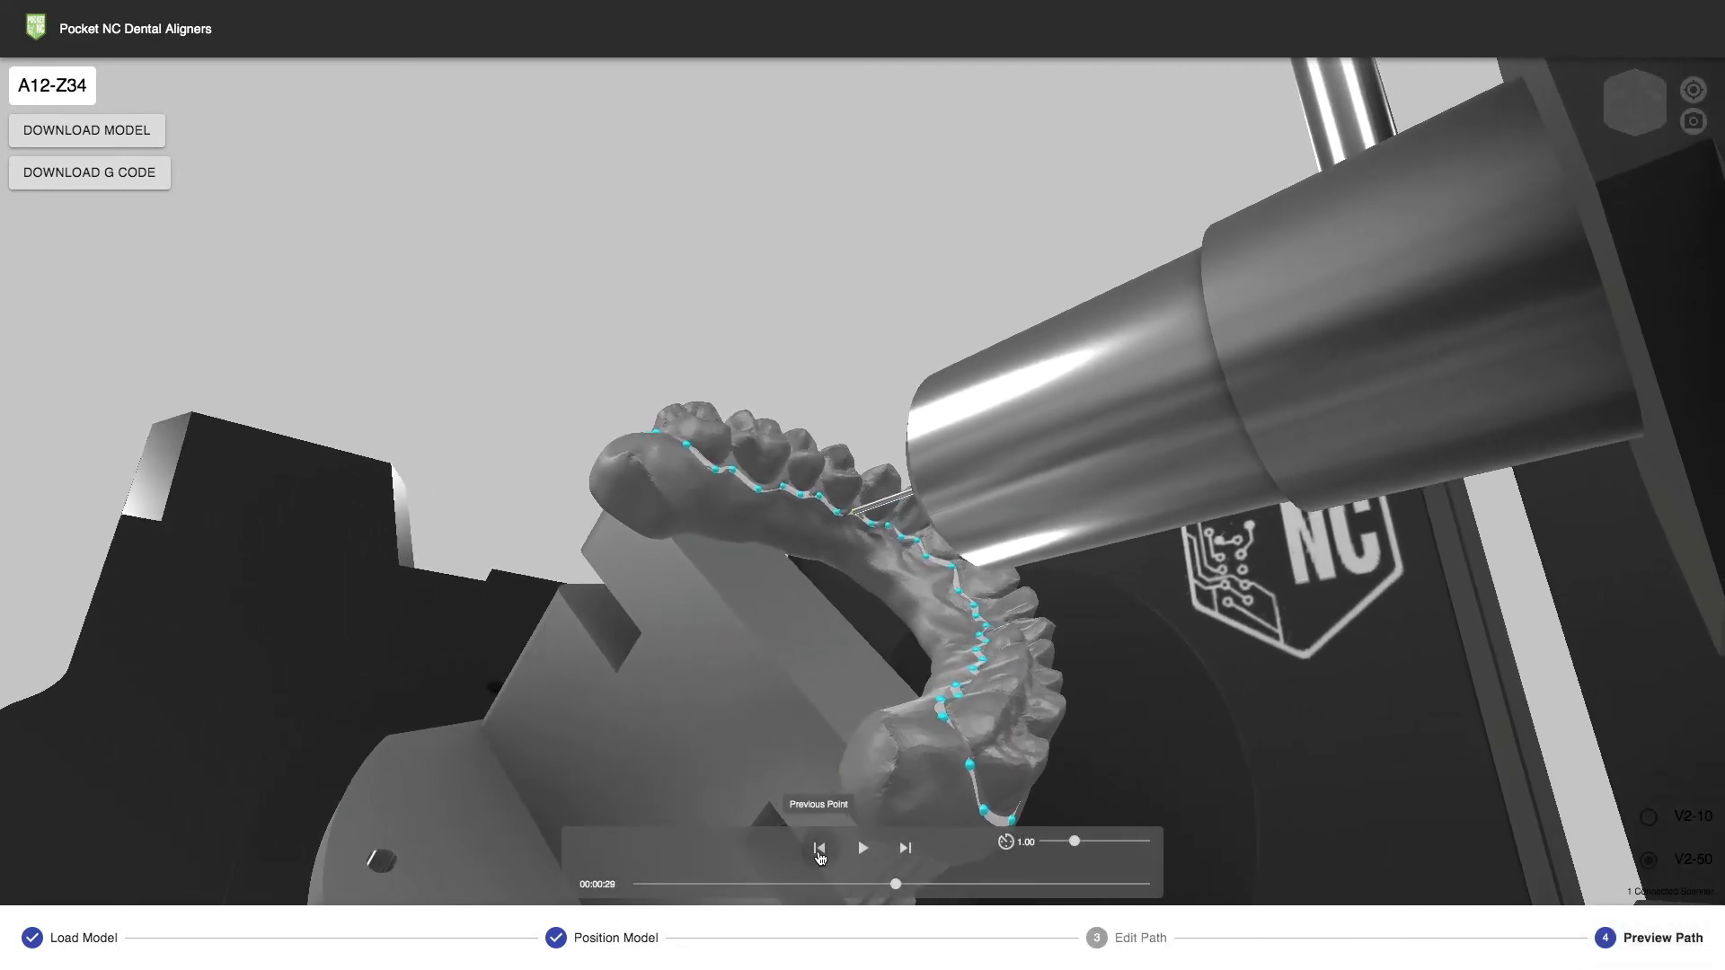
pyautogui.click(819, 849)
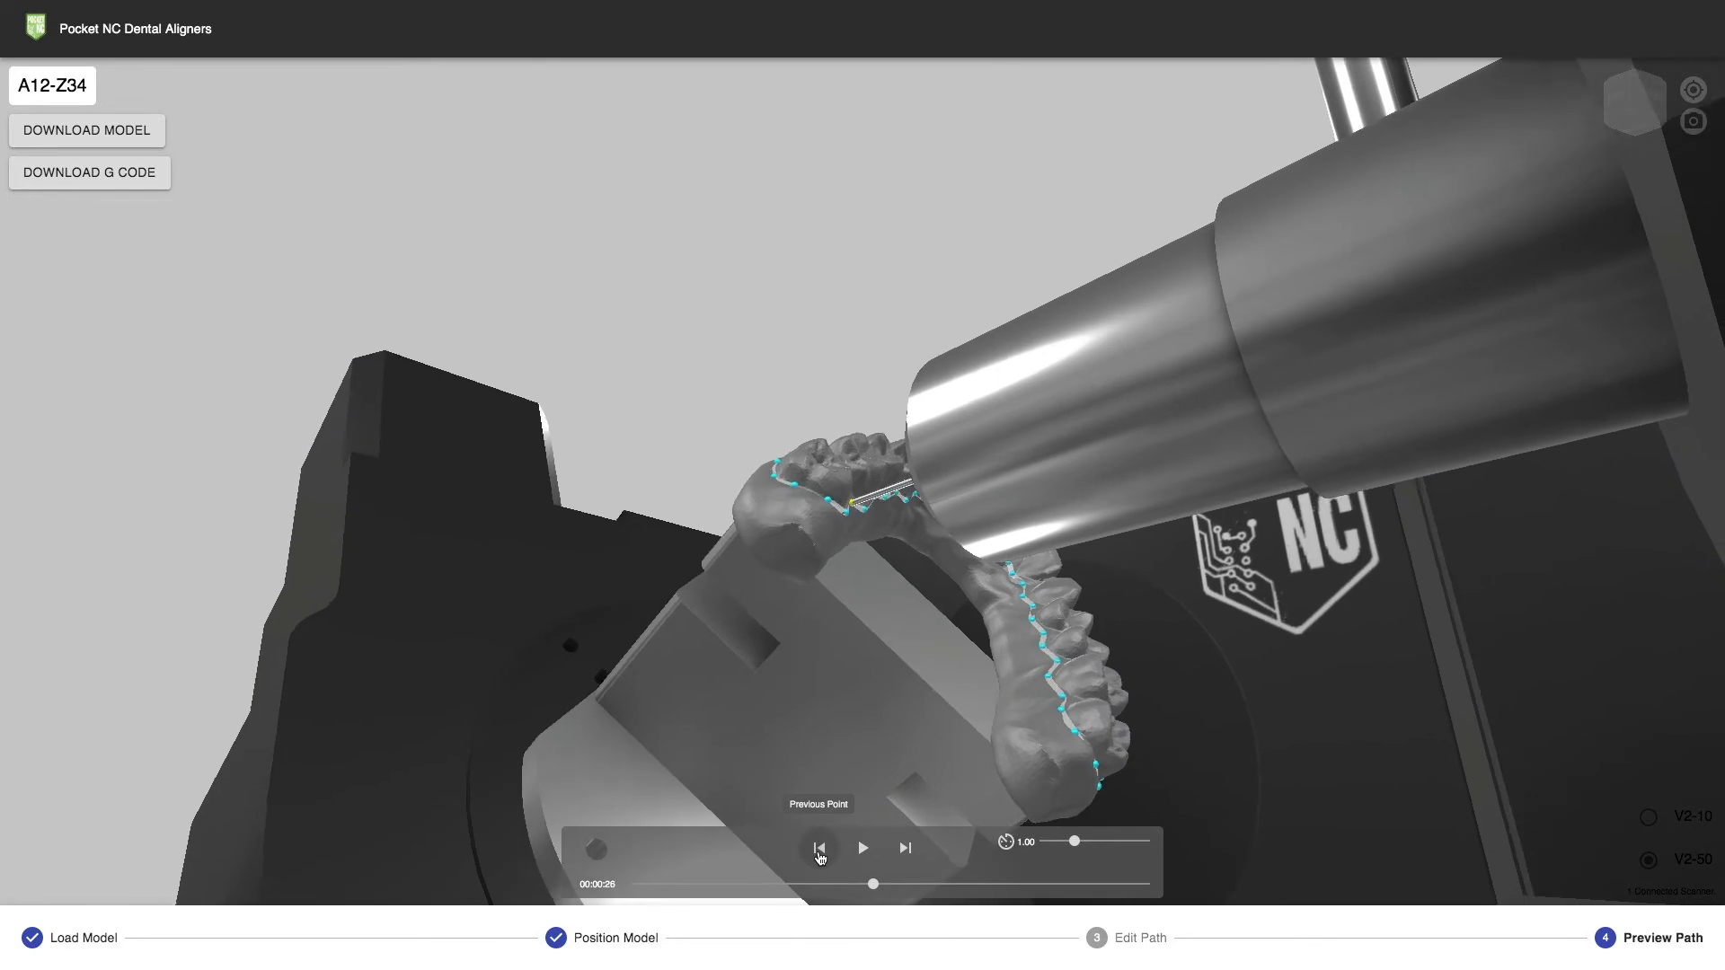
pyautogui.click(819, 850)
pyautogui.click(820, 850)
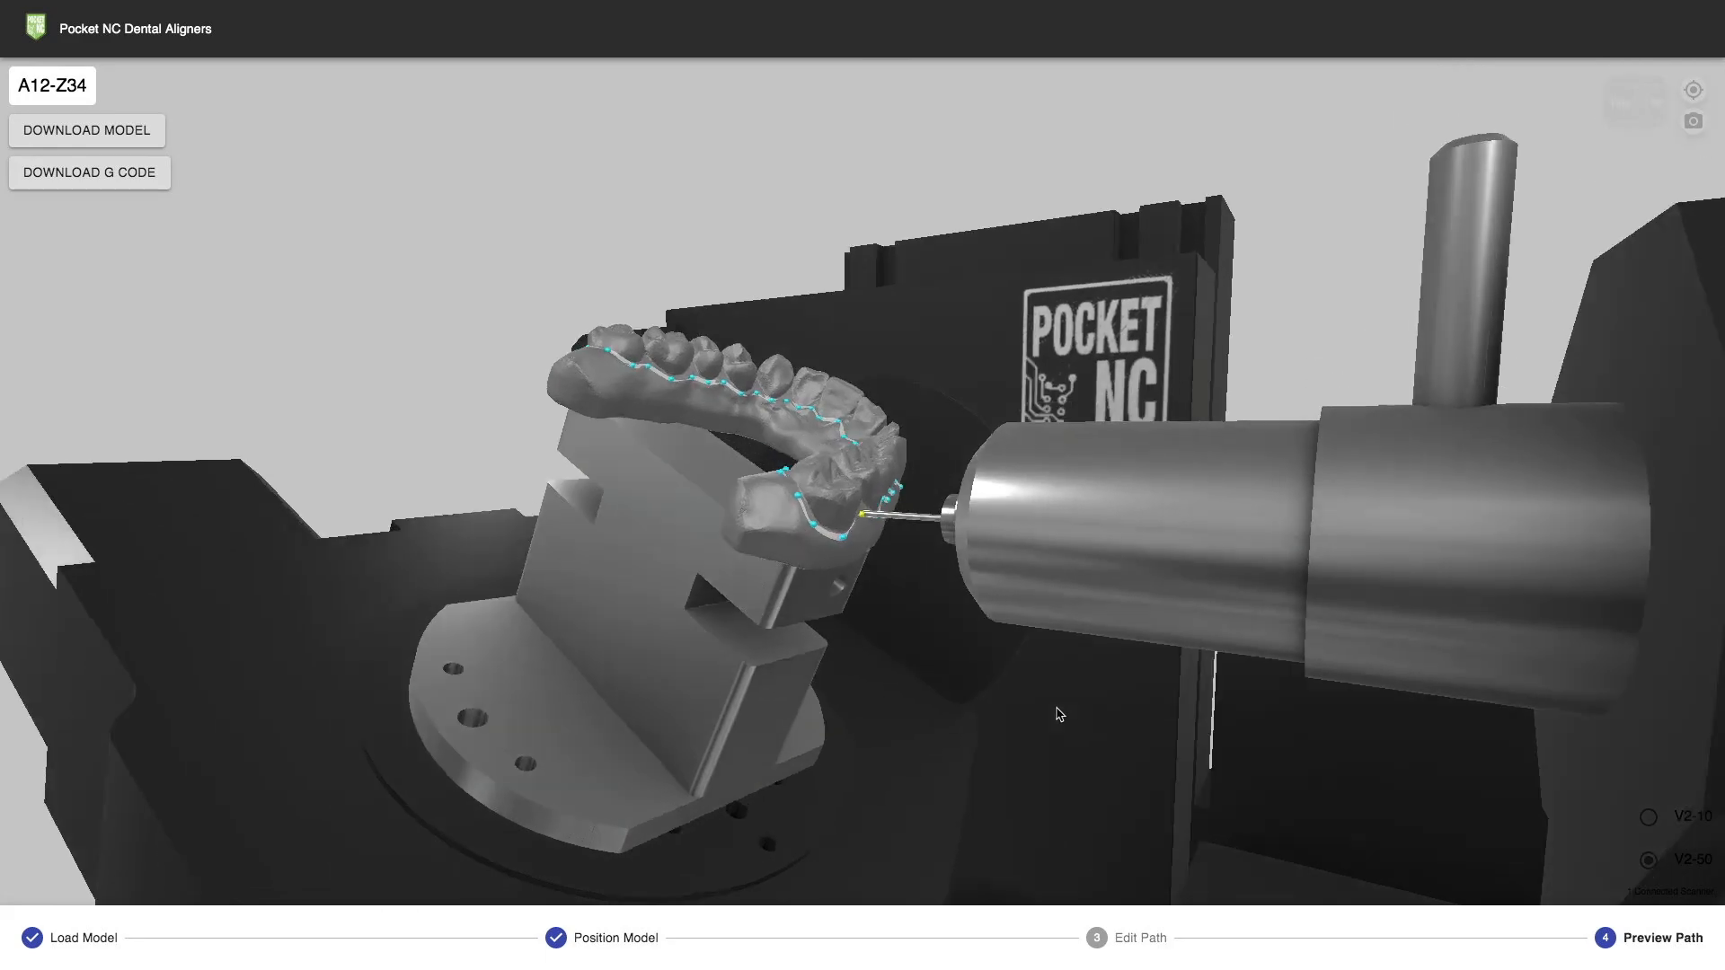
pyautogui.moveTo(1131, 842)
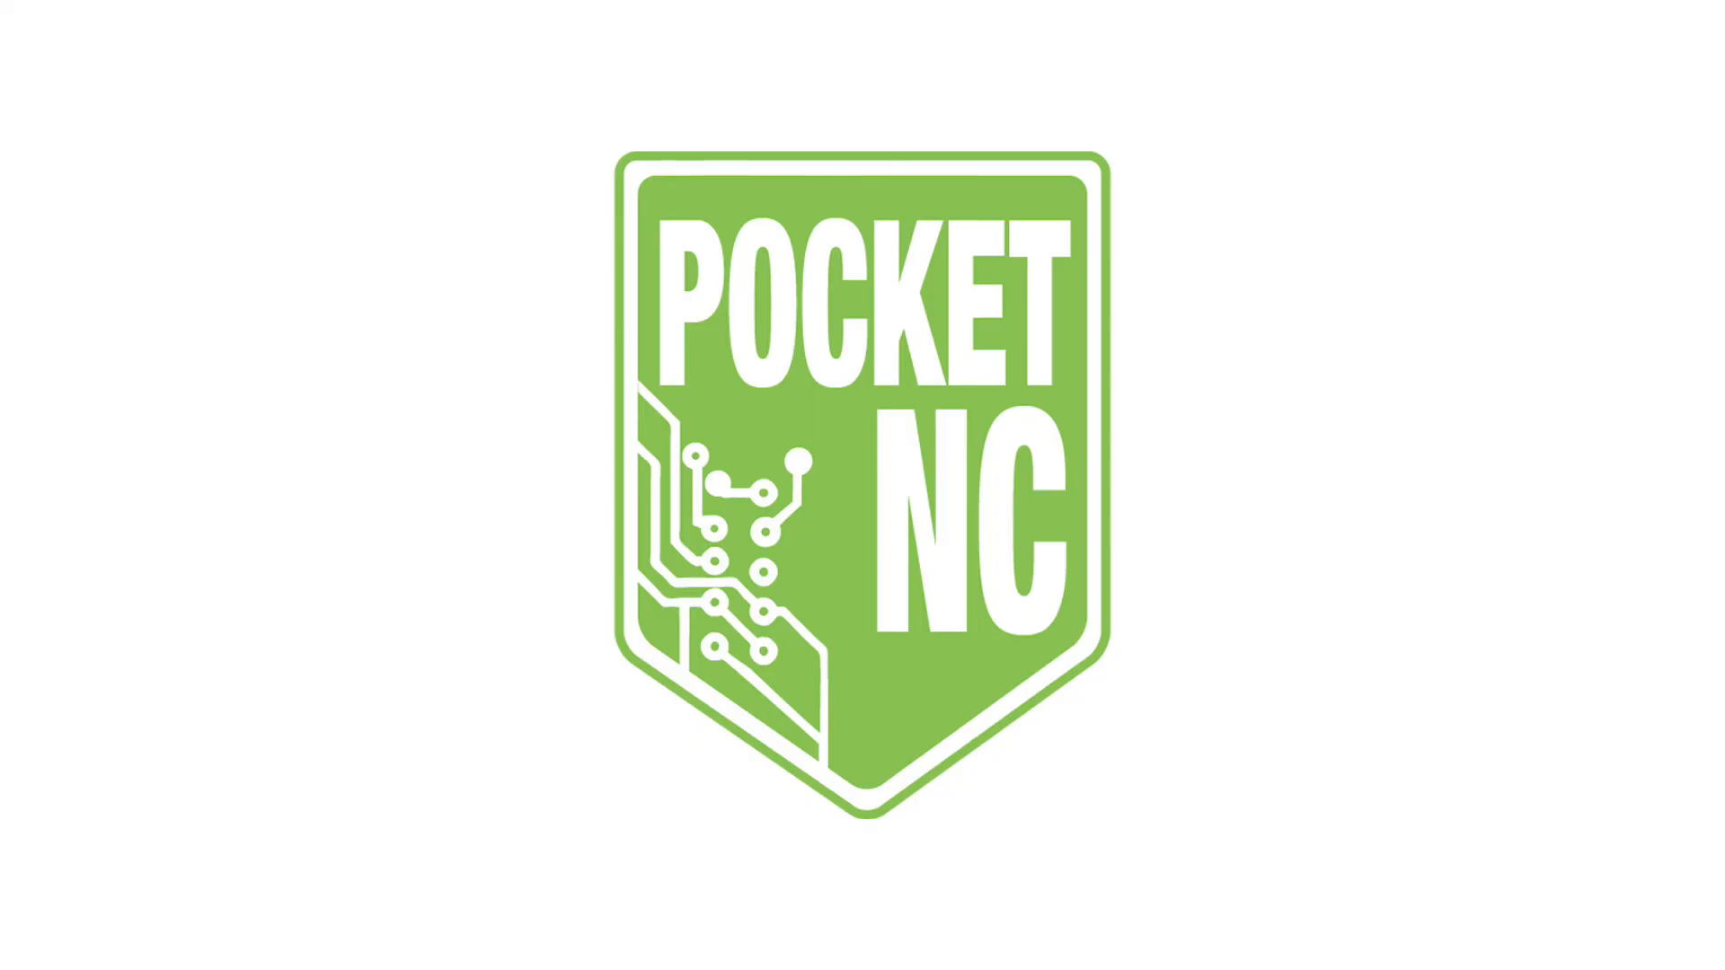